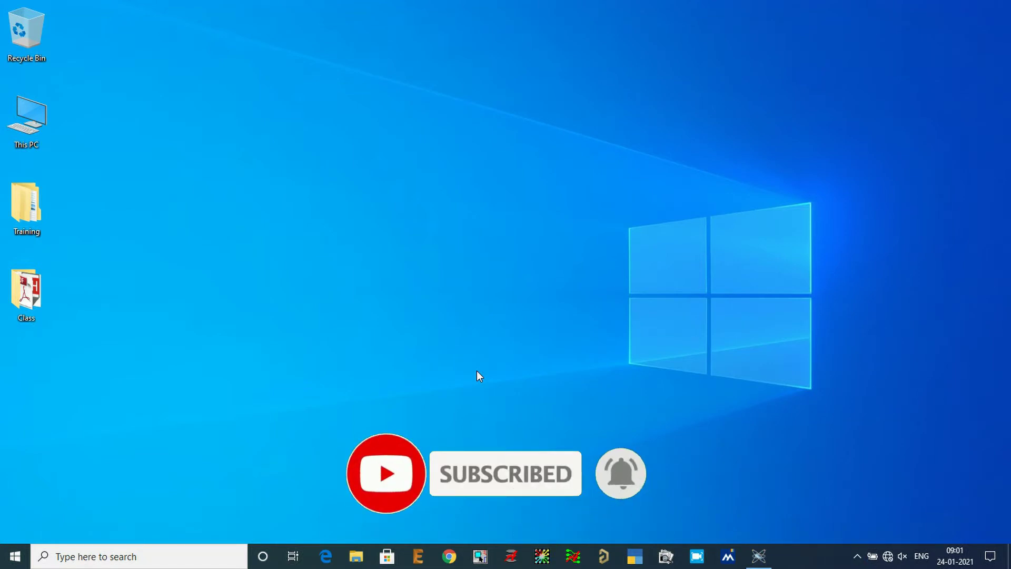
Switch to Proteus 8 and create a new project named New Project.pdsprj, without a PCB layout or firmware.
click(759, 557)
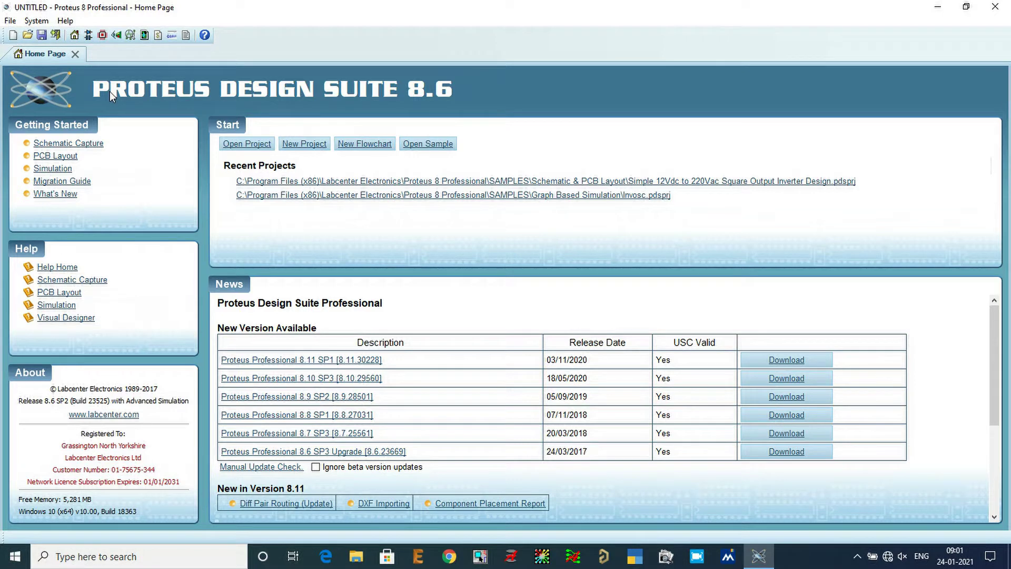
click(10, 23)
click(547, 232)
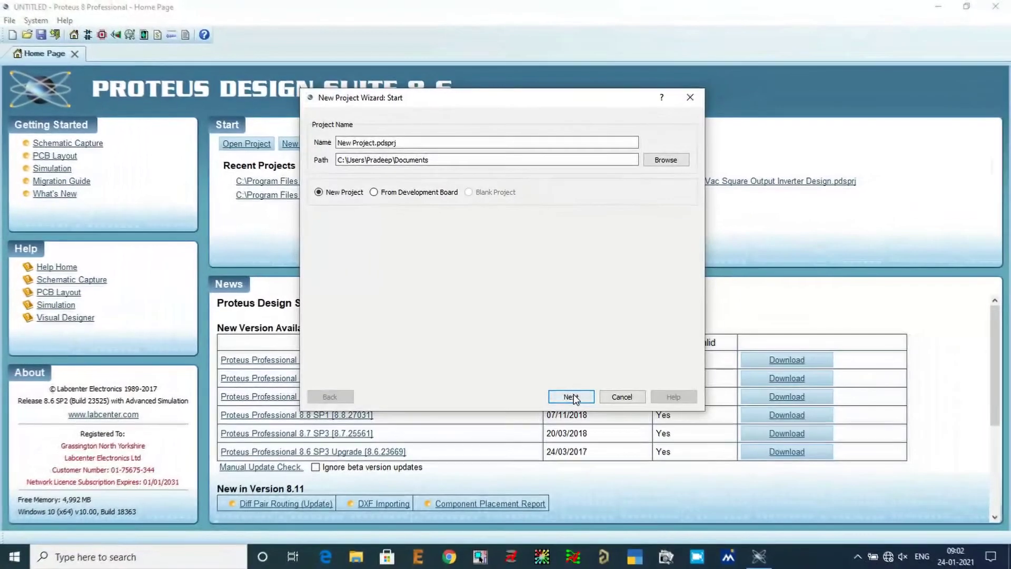
click(571, 397)
click(572, 397)
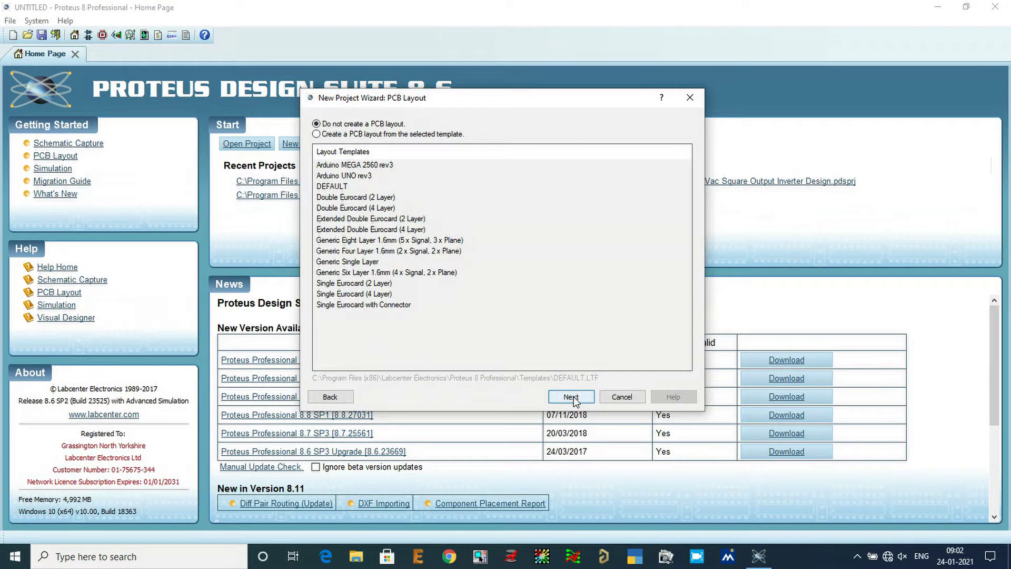
click(571, 397)
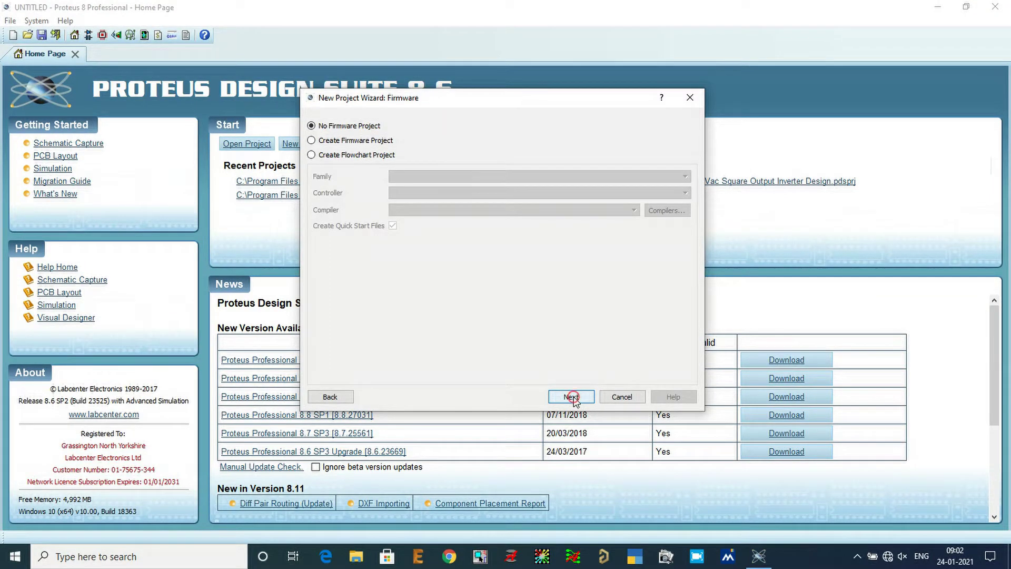
click(572, 397)
click(571, 397)
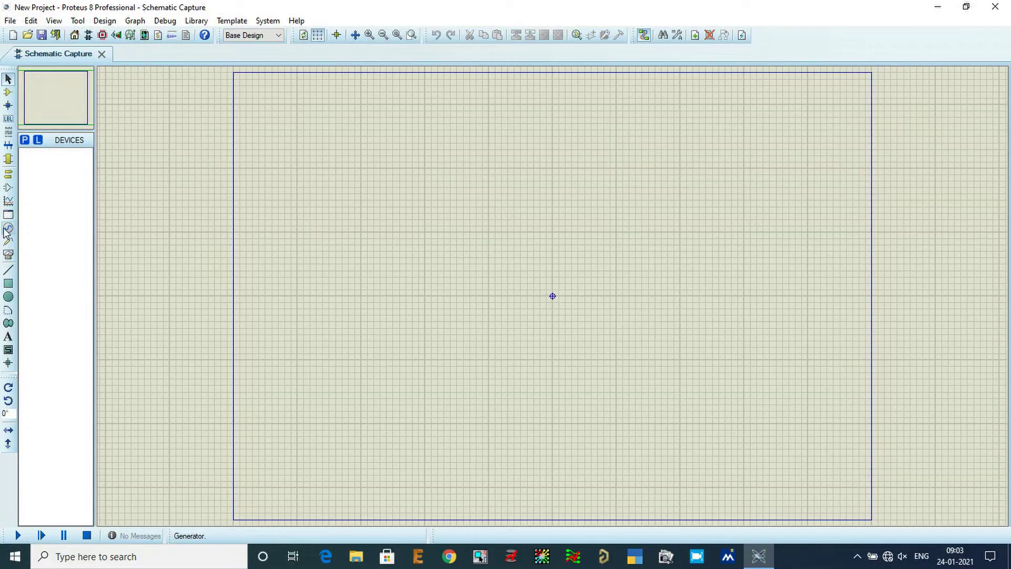
Place two sine generators one above the other on the schematic sheet, to the left of the origin marker.
click(25, 243)
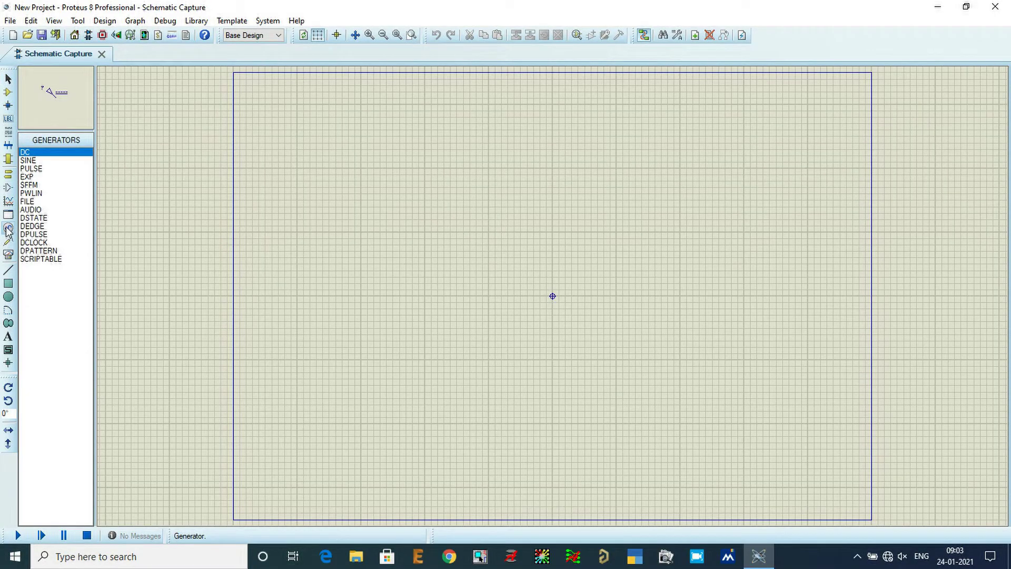
click(47, 160)
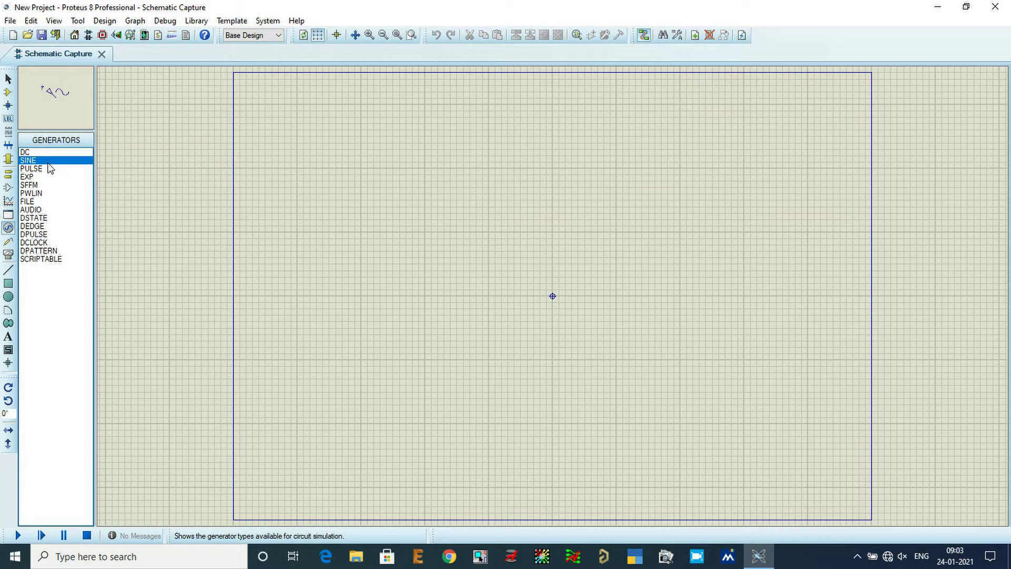
click(49, 168)
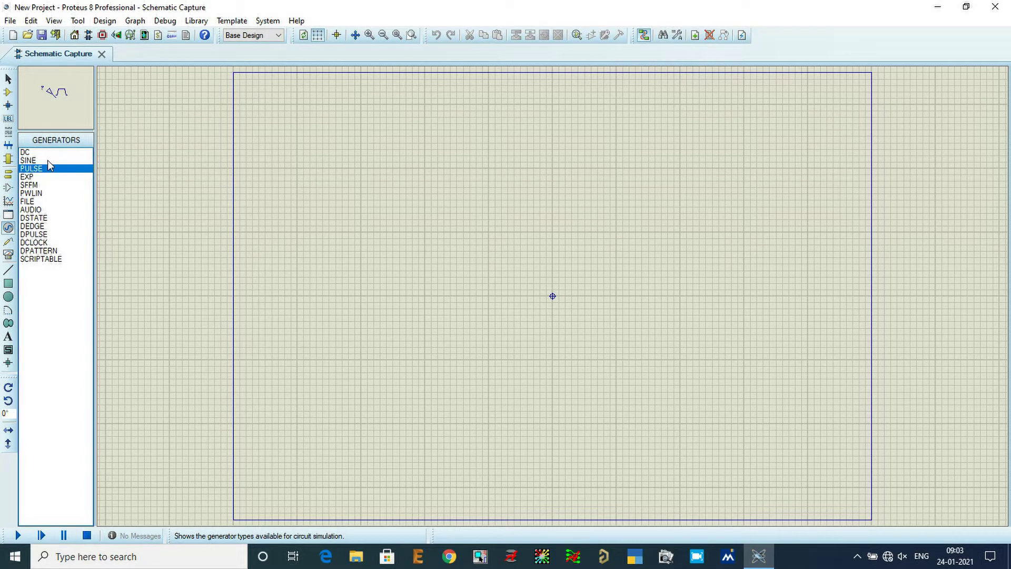
click(42, 161)
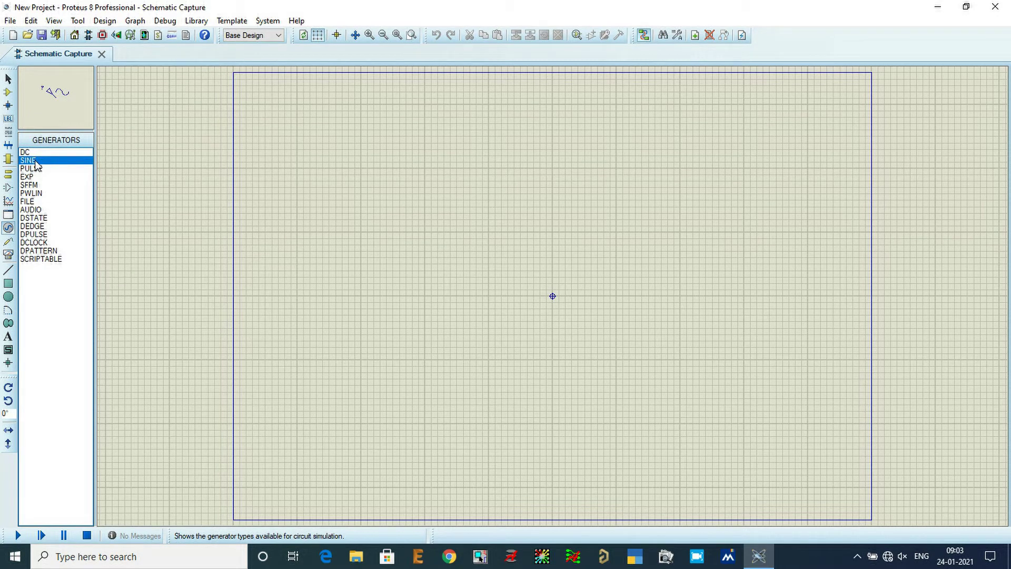
scroll(389, 249, up, 2)
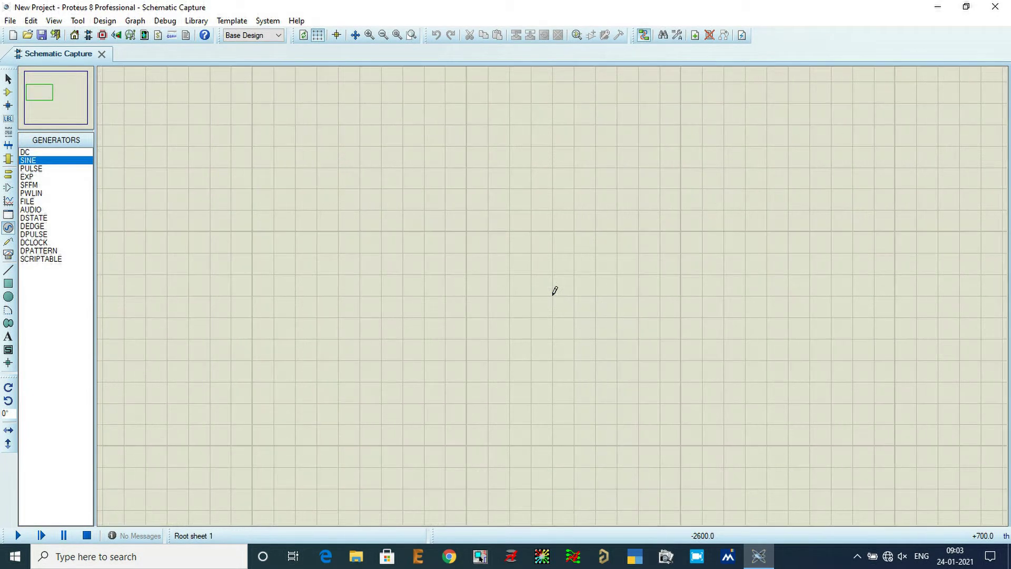
scroll(340, 217, down, 2)
scroll(341, 222, down, 2)
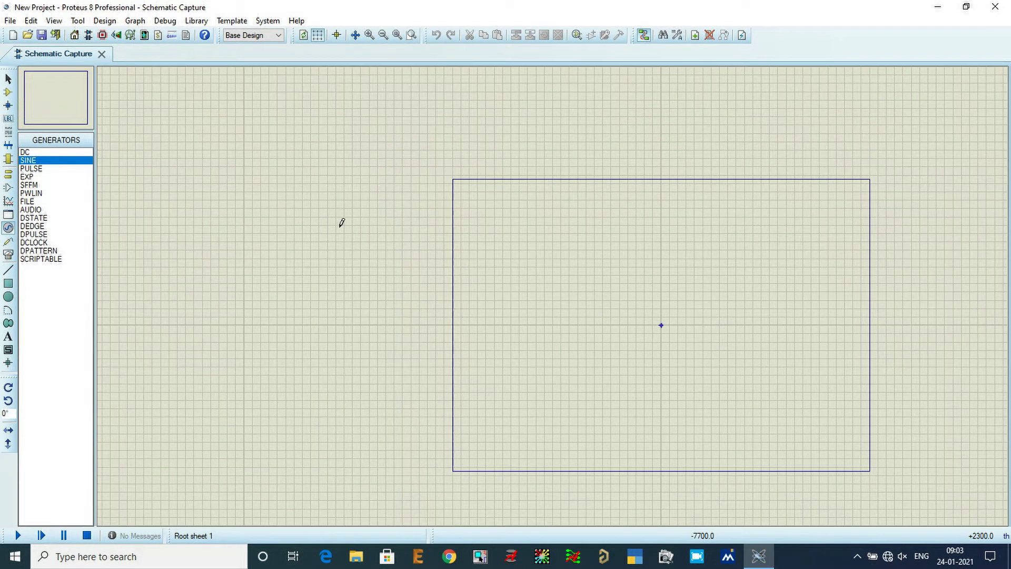
scroll(548, 294, up, 2)
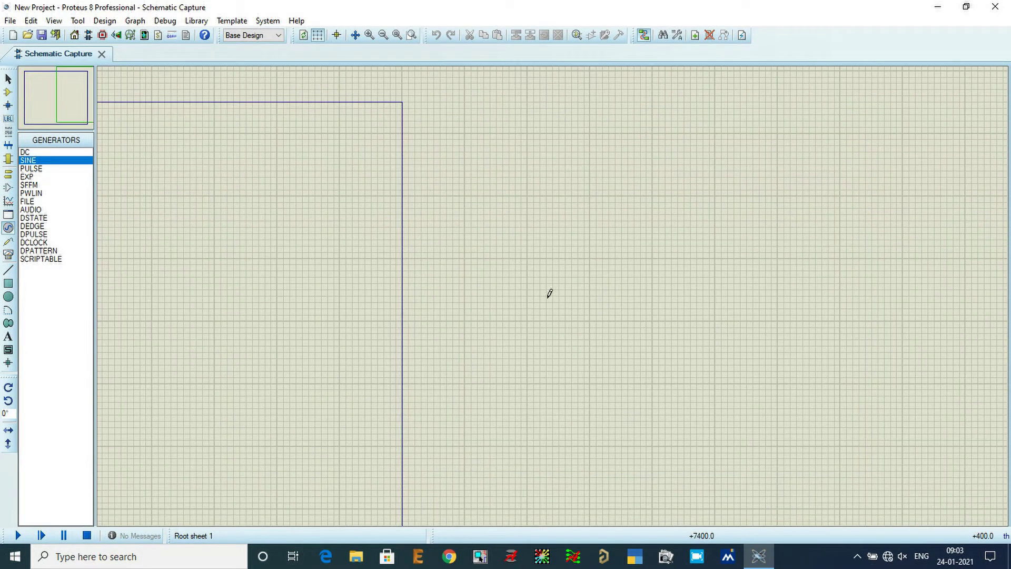
scroll(572, 288, up, 1)
scroll(643, 290, down, 1)
scroll(709, 240, down, 1)
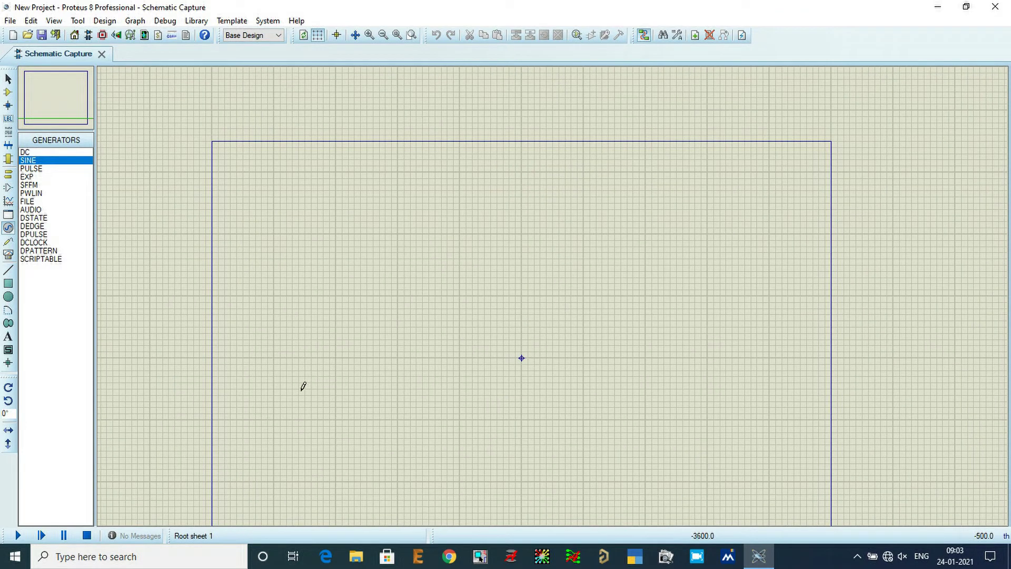
scroll(293, 306, up, 1)
scroll(896, 371, up, 1)
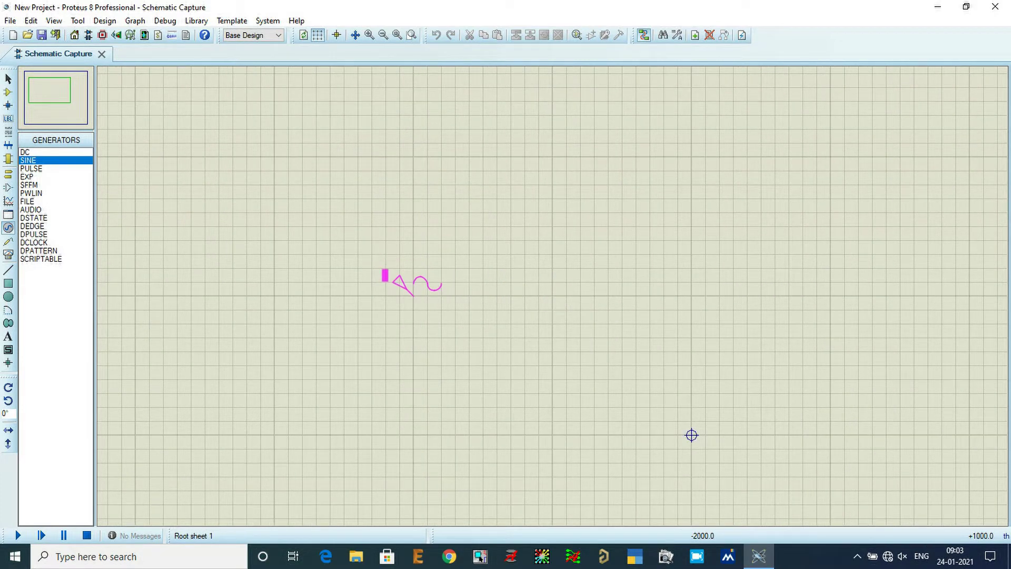
click(414, 294)
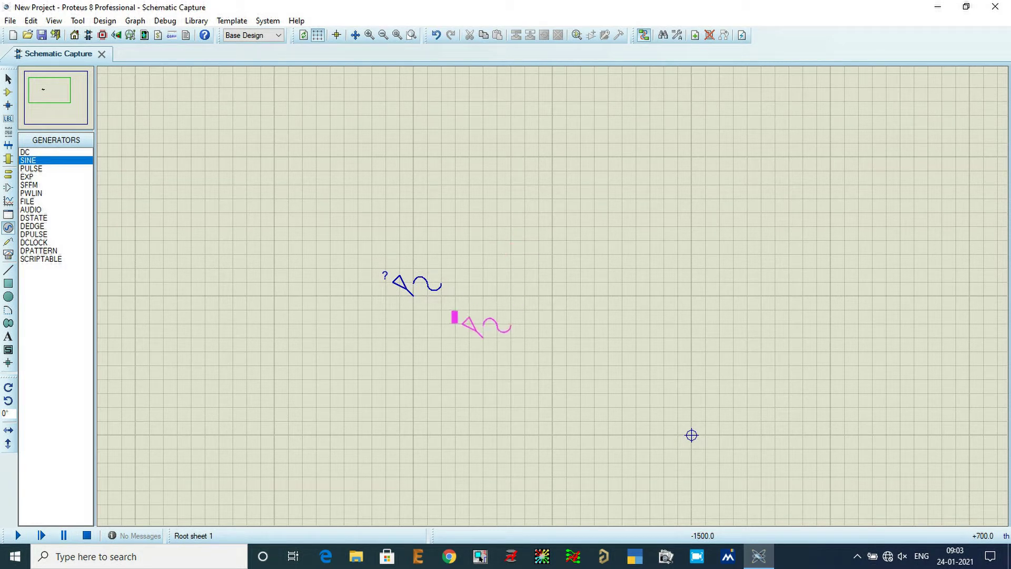
click(414, 427)
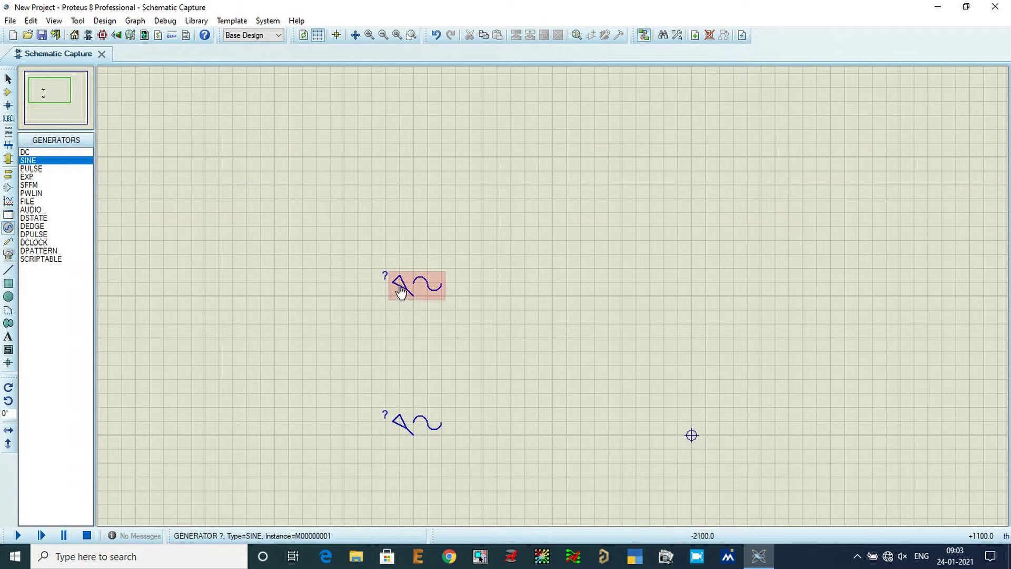
Set the upper sine generator's amplitude to 40 V and its frequency to 50 Hz.
double_click(401, 293)
click(410, 150)
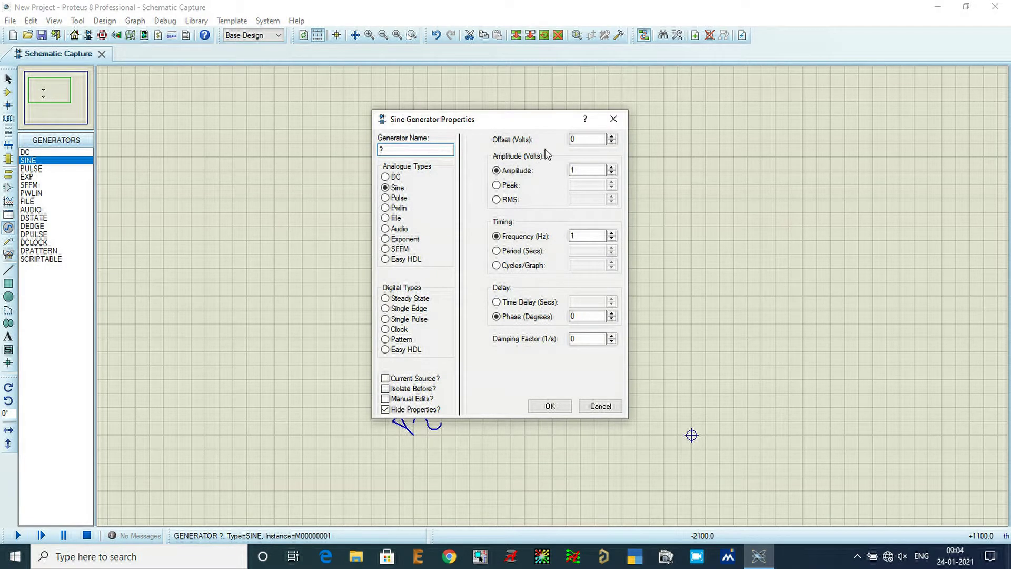
double_click(594, 170)
text(40)
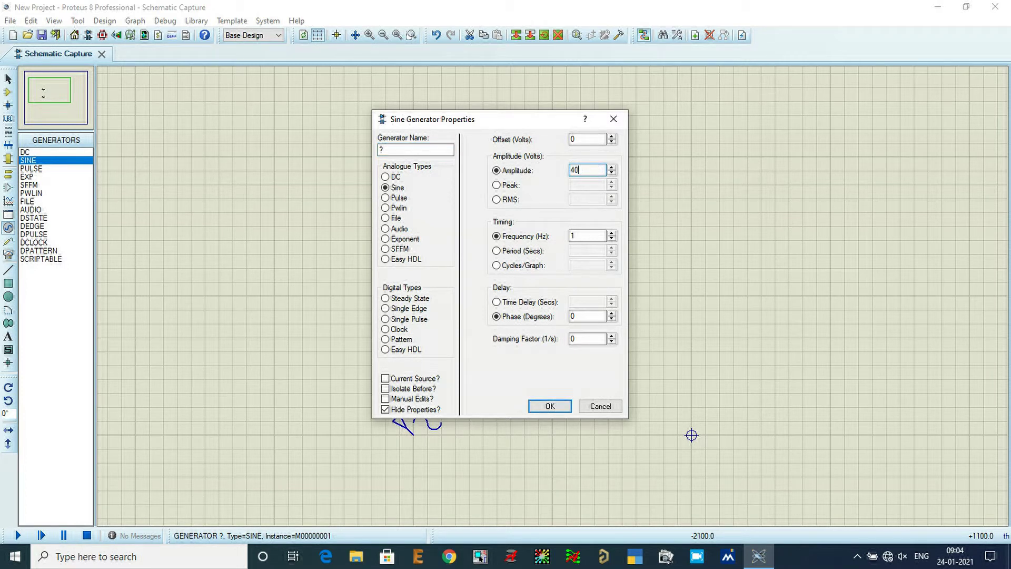
key(Tab)
key(Tab)
key(Tab)
key(Return)
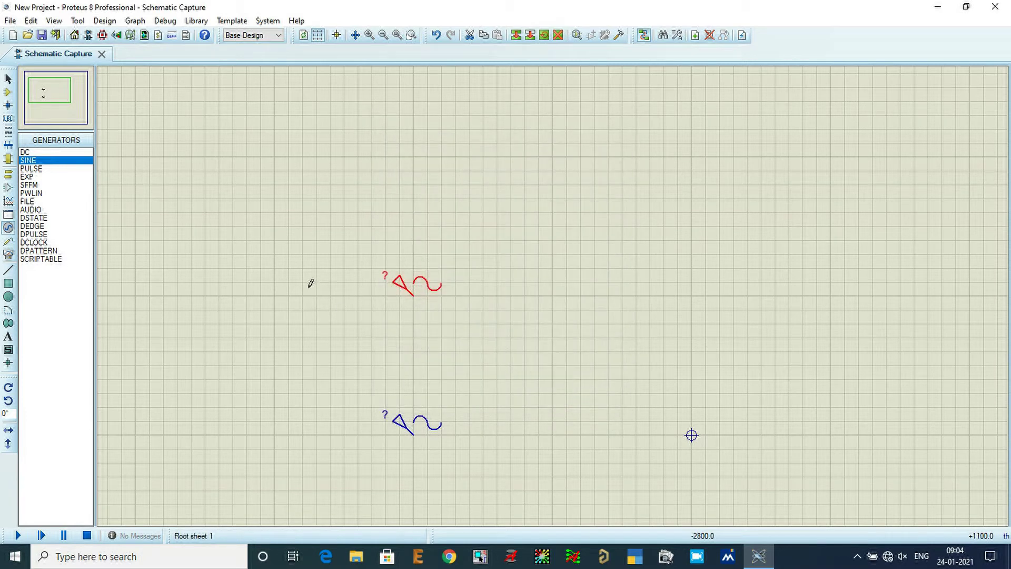
drag(358, 262, 470, 312)
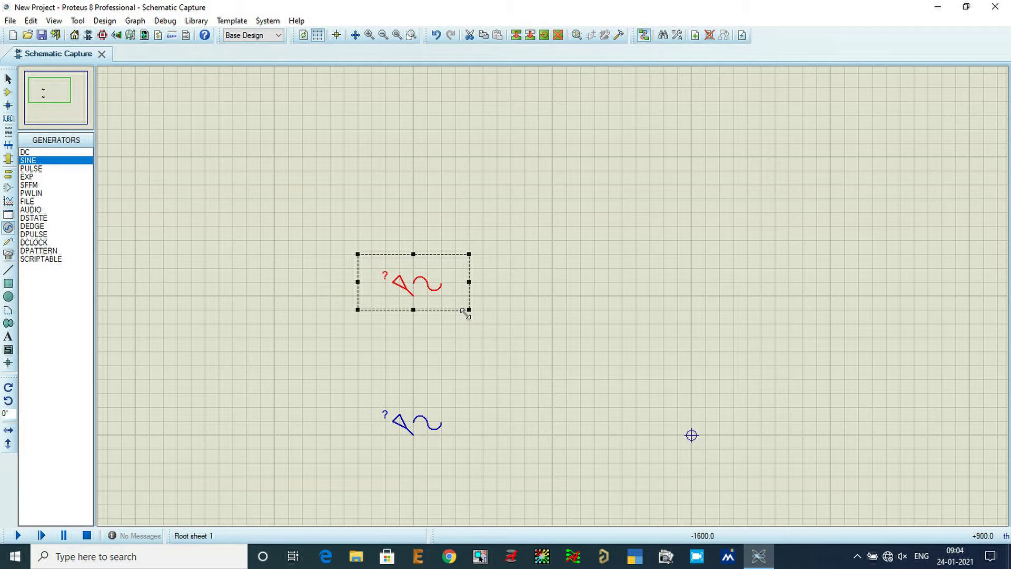
right_click(463, 176)
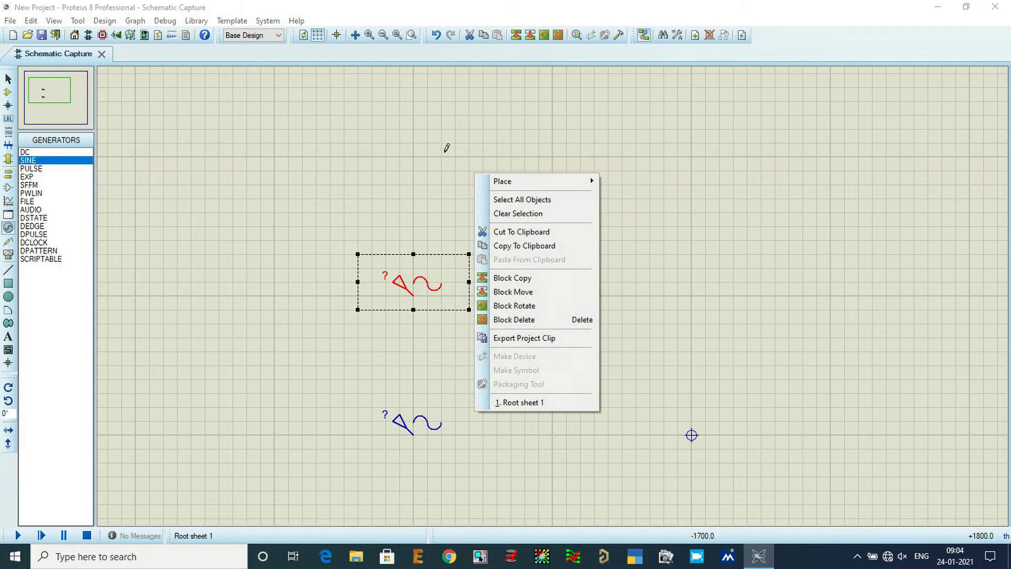
click(447, 148)
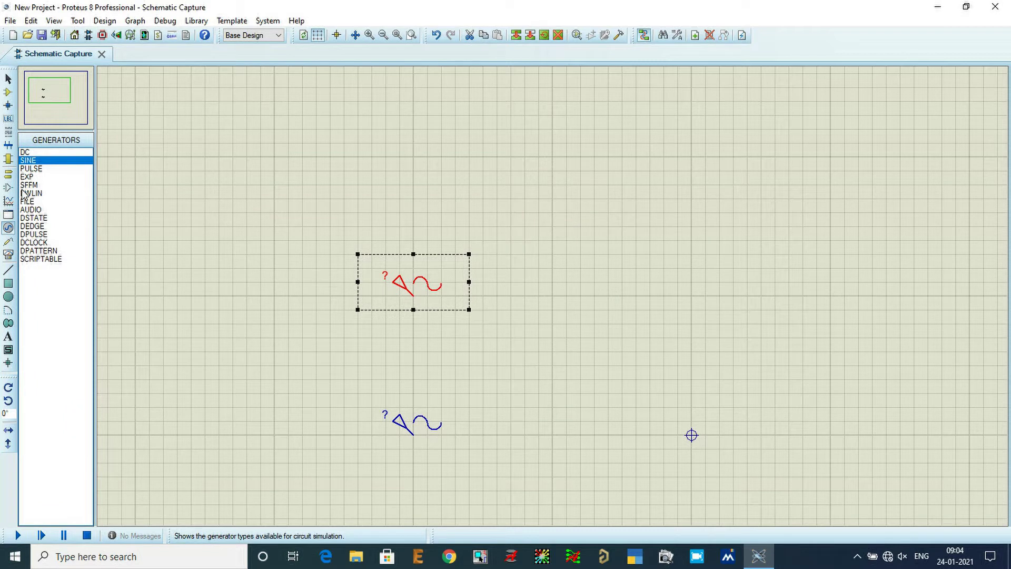
Place an oscilloscope above and to the right of the generators and wire its channel A to the upper sine generator.
click(8, 256)
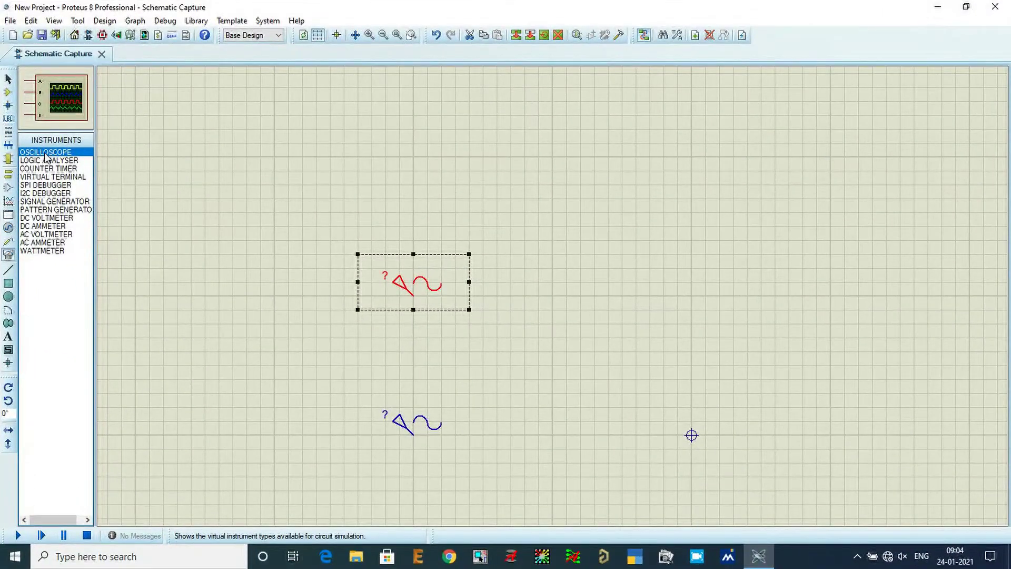
click(729, 190)
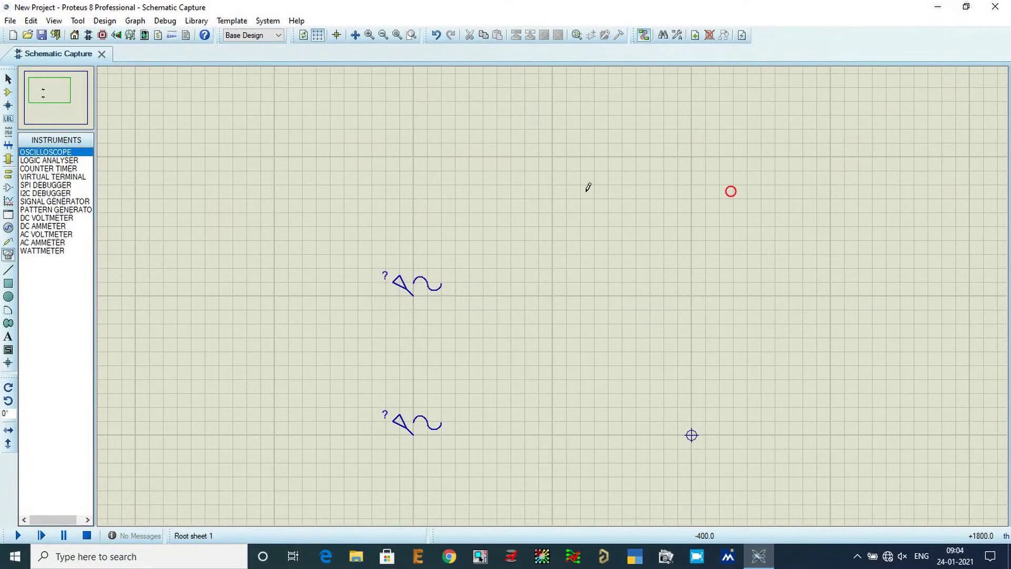
click(572, 145)
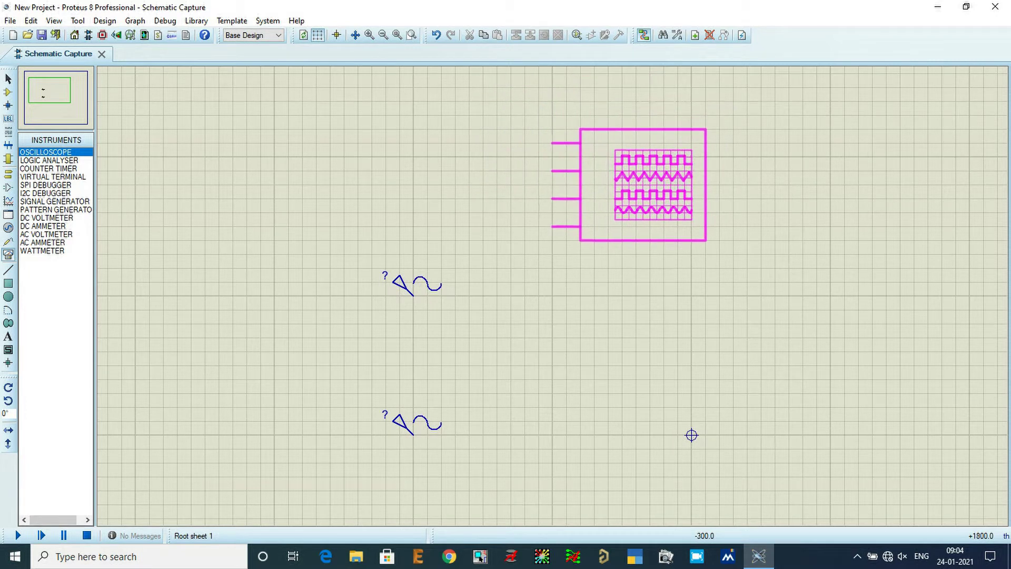
click(643, 199)
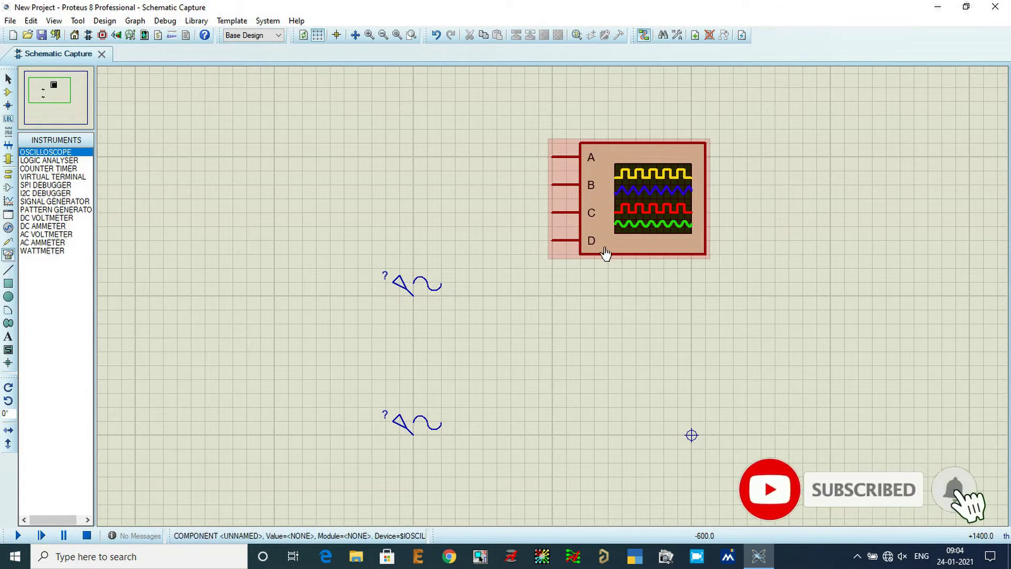
click(553, 155)
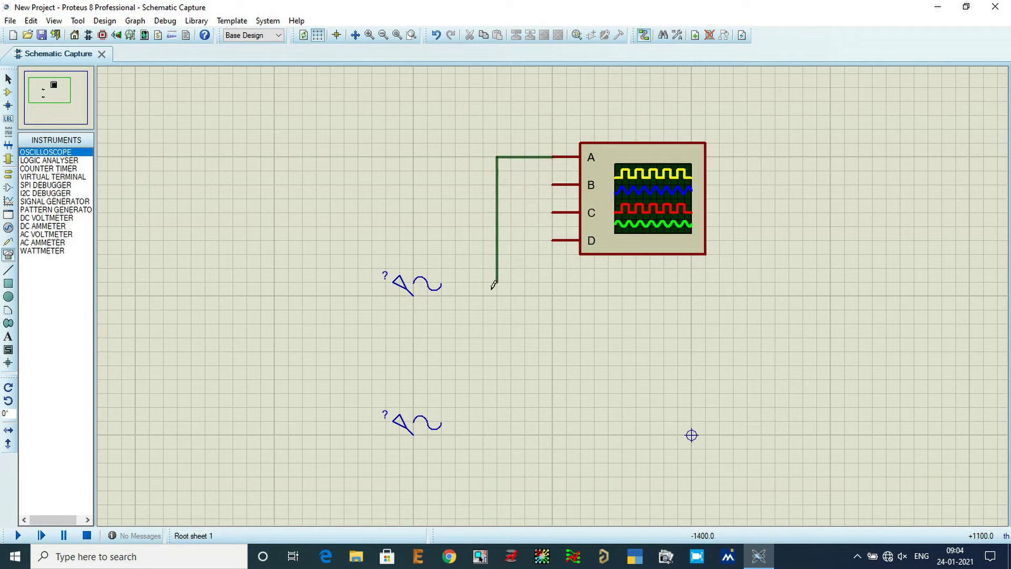
click(419, 296)
Check the amplitude and frequency settings of the sine generator wired to channel A.
double_click(409, 294)
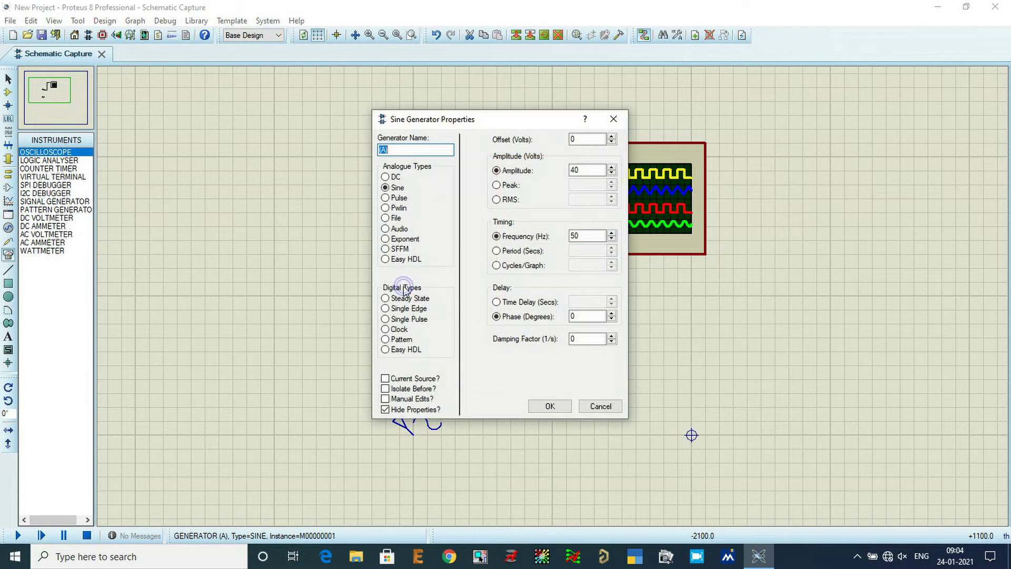
double_click(580, 169)
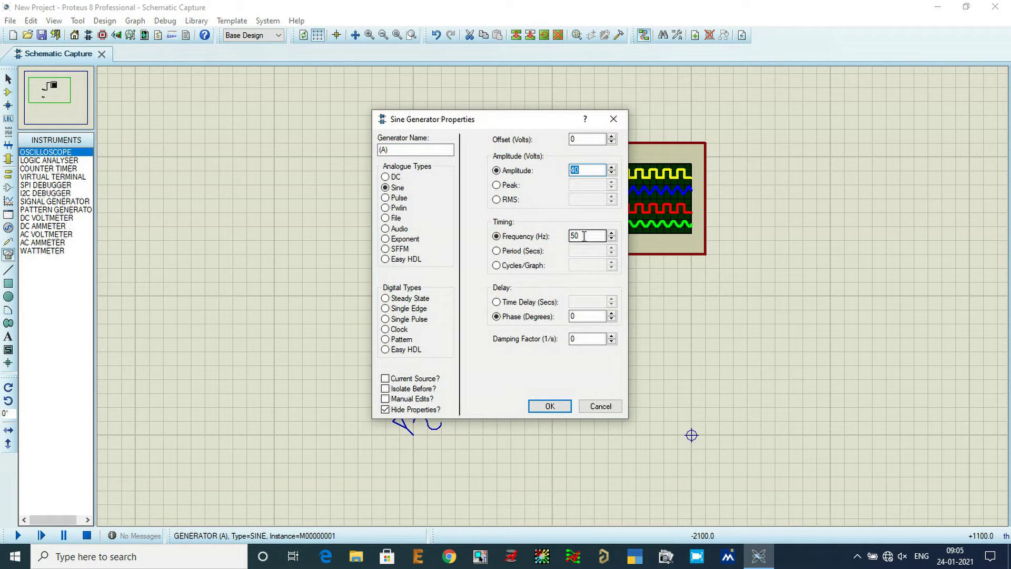
click(551, 407)
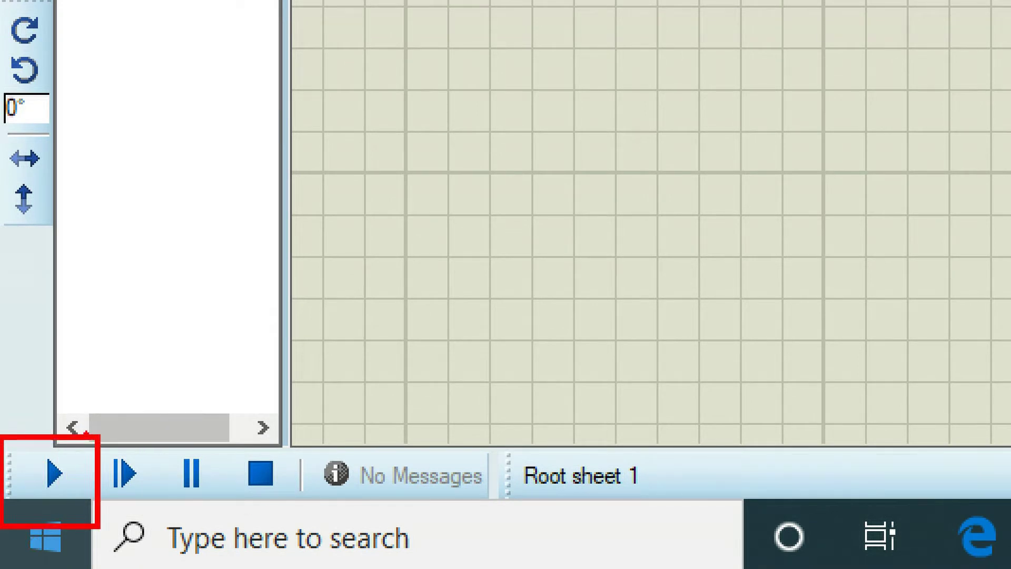
drag(158, 467, 216, 525)
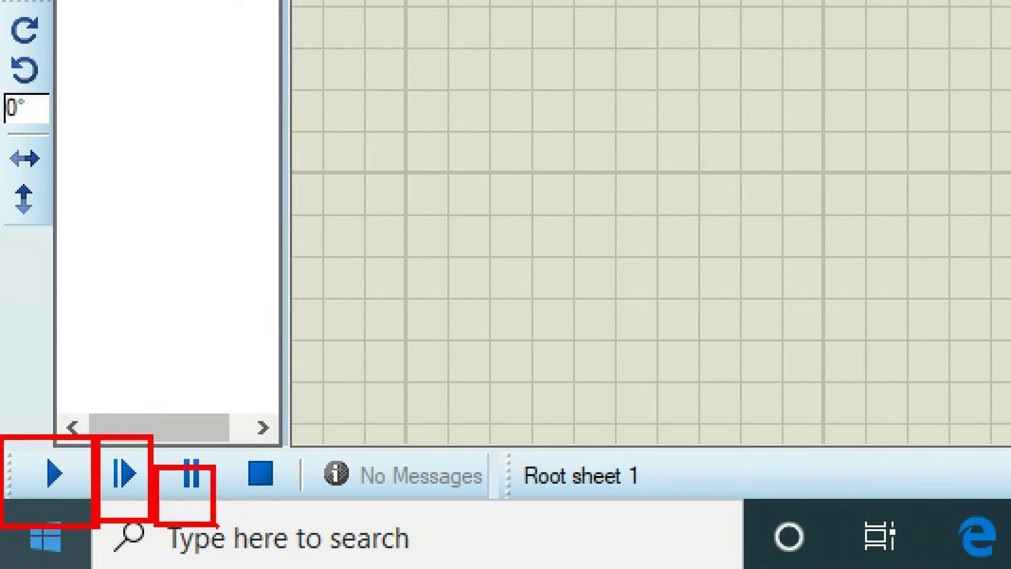
drag(213, 451, 284, 503)
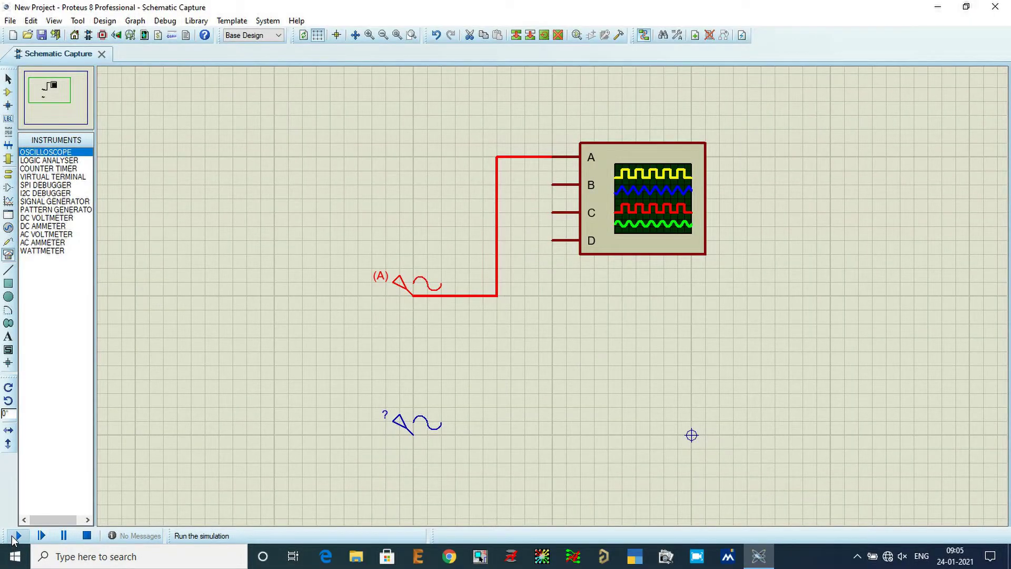
Run the simulation, move the oscilloscope display to the right, and set channels A and C to 10 V per division.
click(15, 536)
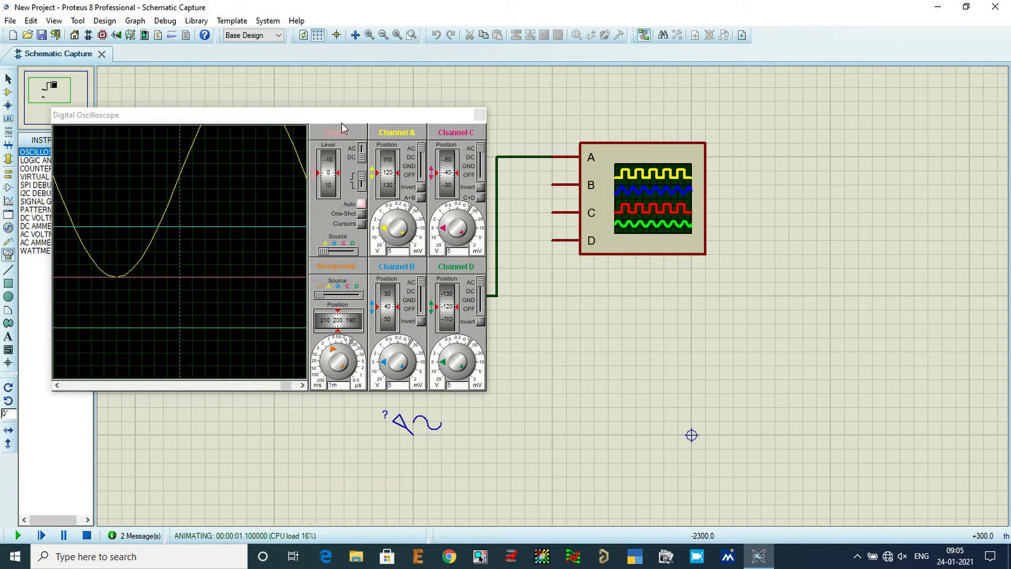
drag(342, 125, 629, 117)
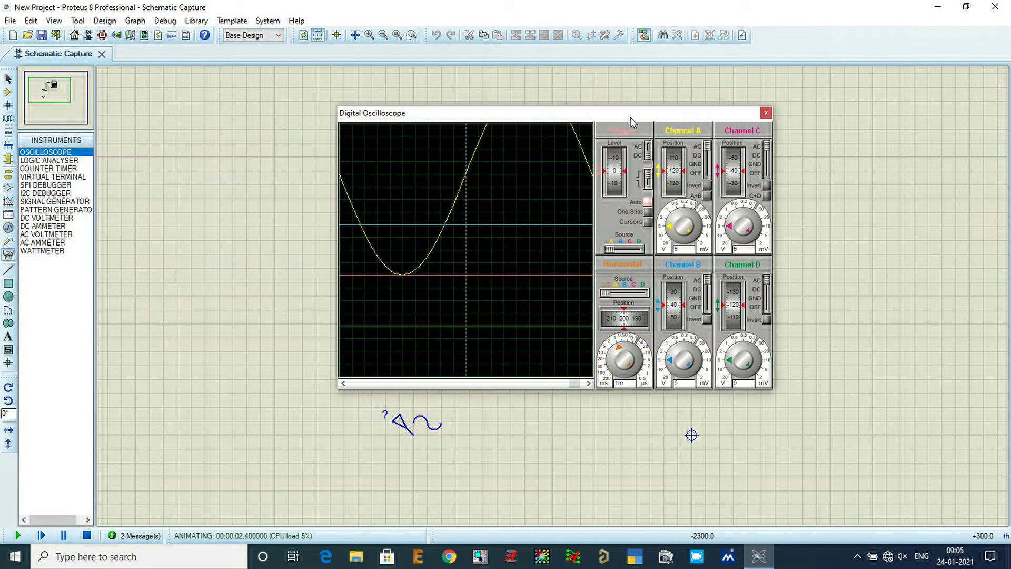
click(671, 237)
click(730, 235)
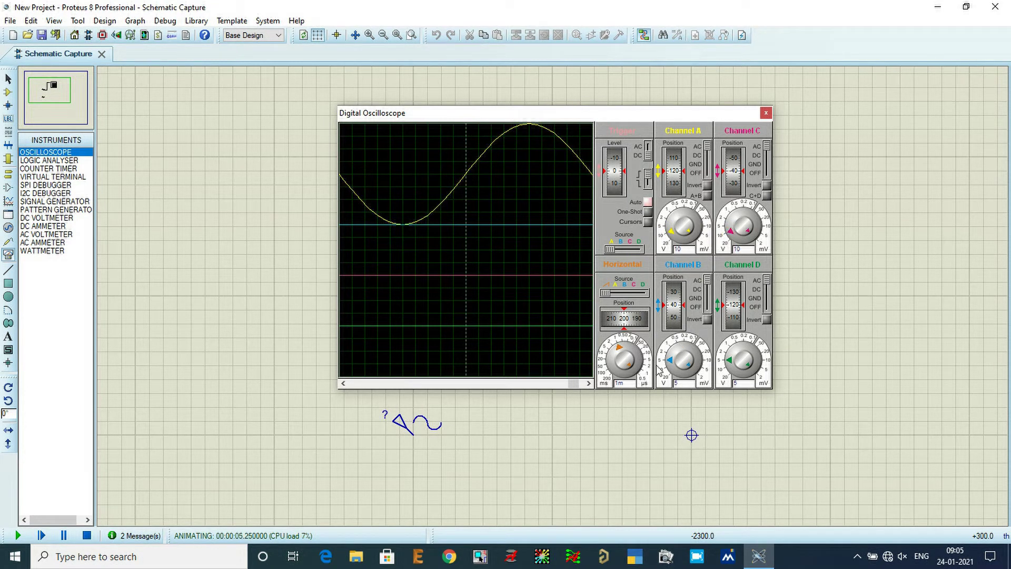
Set oscilloscope channels B and D to 10 V per division and channel A's vertical position to 0.
click(669, 368)
click(729, 369)
drag(674, 174, 675, 153)
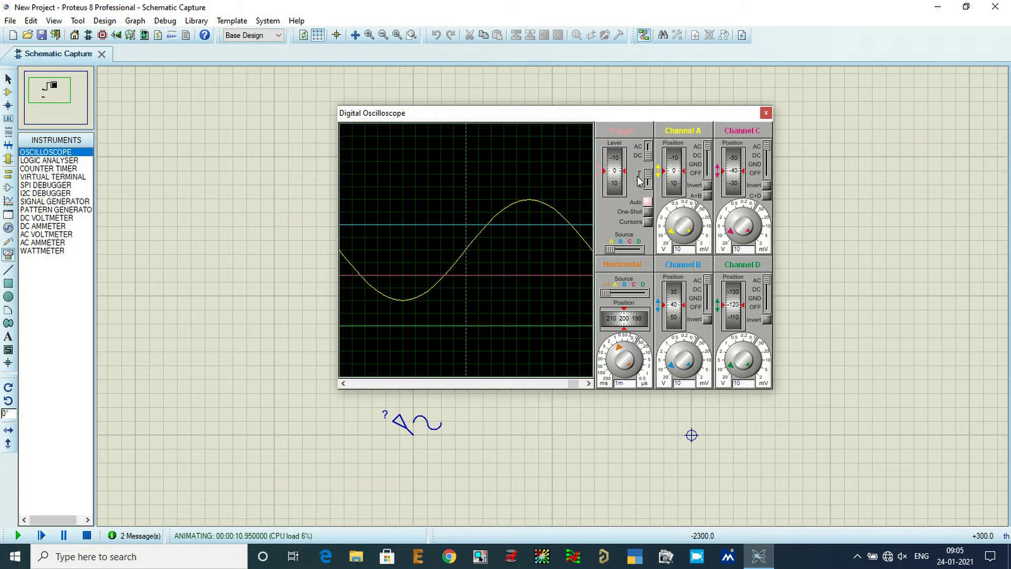
Set the oscilloscope's timebase to 2 ms per division and its horizontal position to 0.
drag(639, 323, 627, 320)
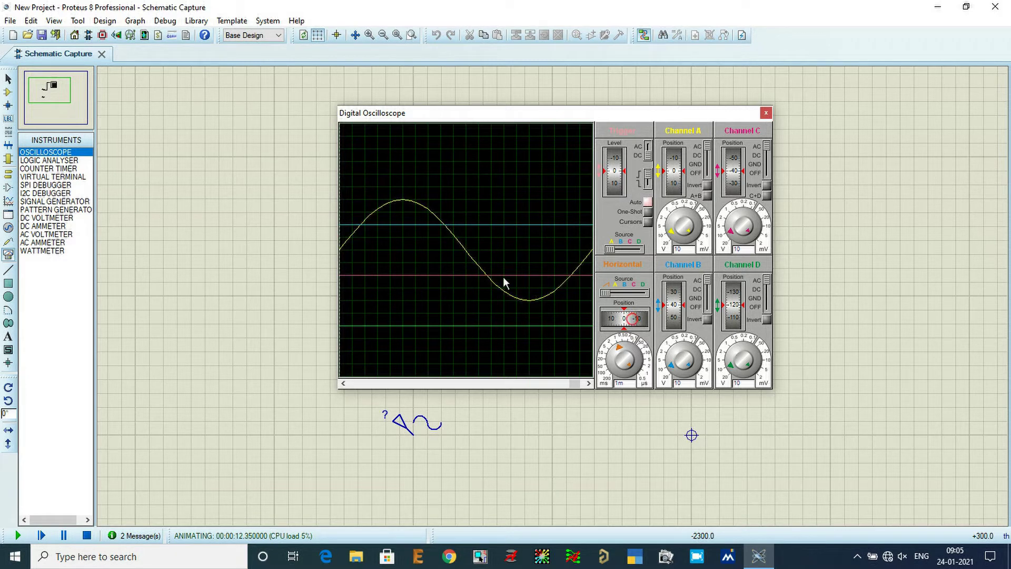
scroll(466, 258, down, 1)
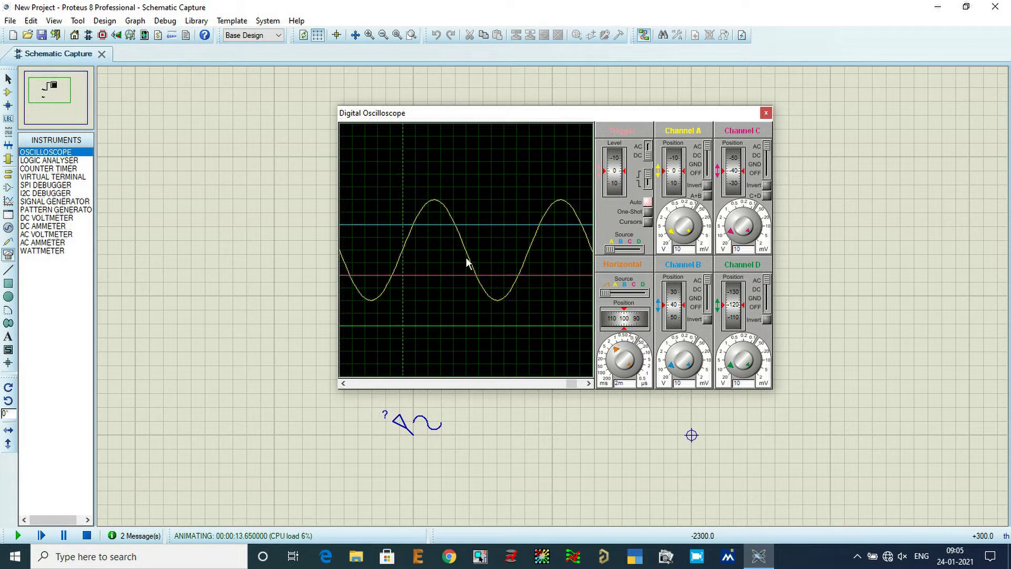
scroll(464, 251, down, 1)
scroll(462, 251, up, 1)
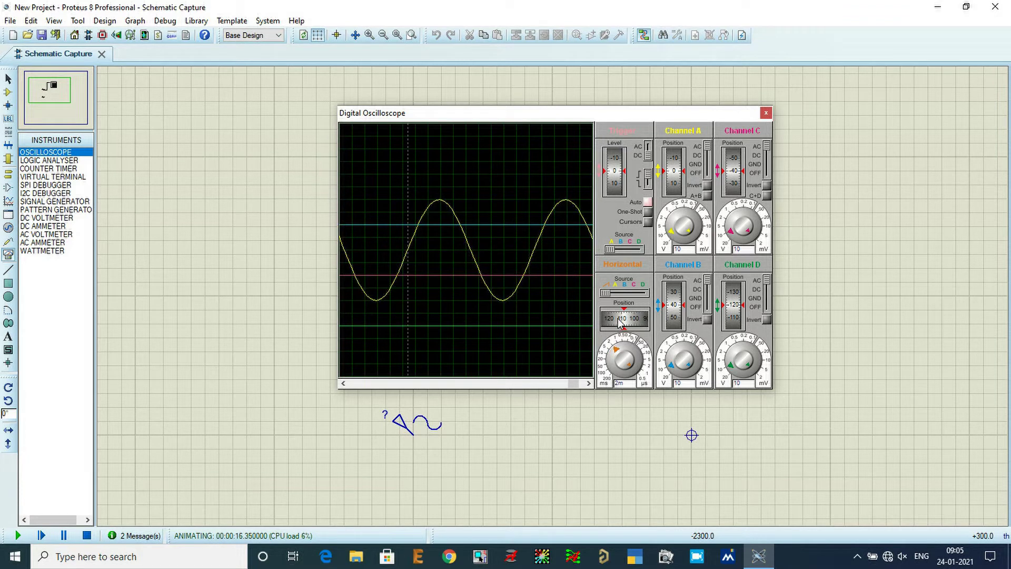
drag(623, 323, 631, 306)
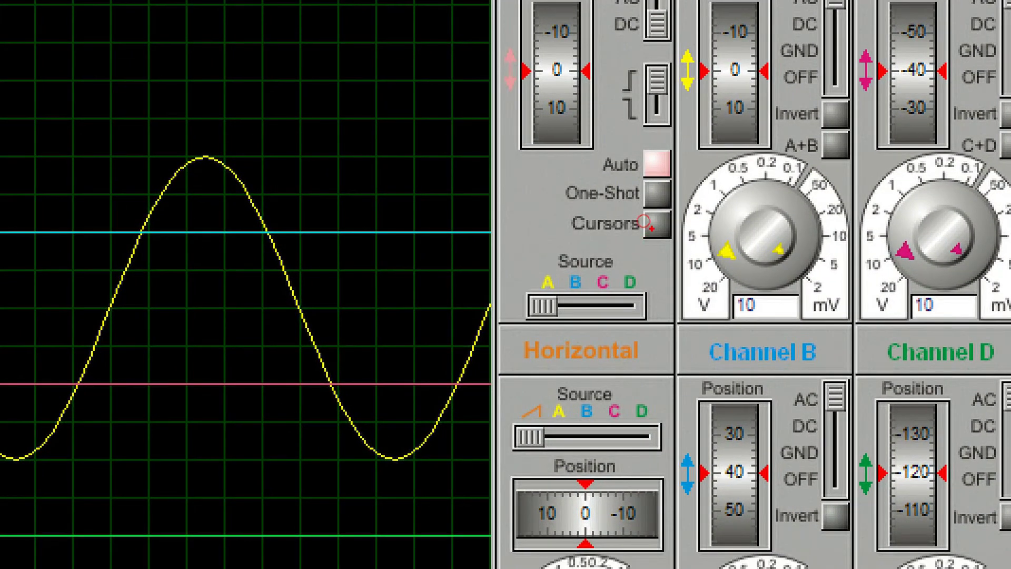
Turn on the oscilloscope cursors, examine the channel A sine wave with them, and stop the simulation.
drag(653, 225, 696, 225)
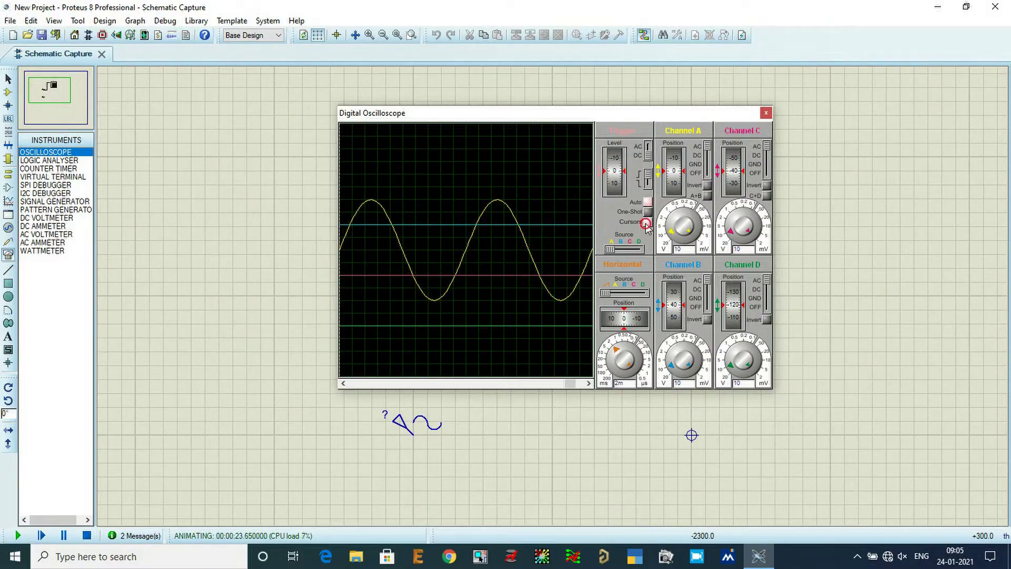
click(657, 225)
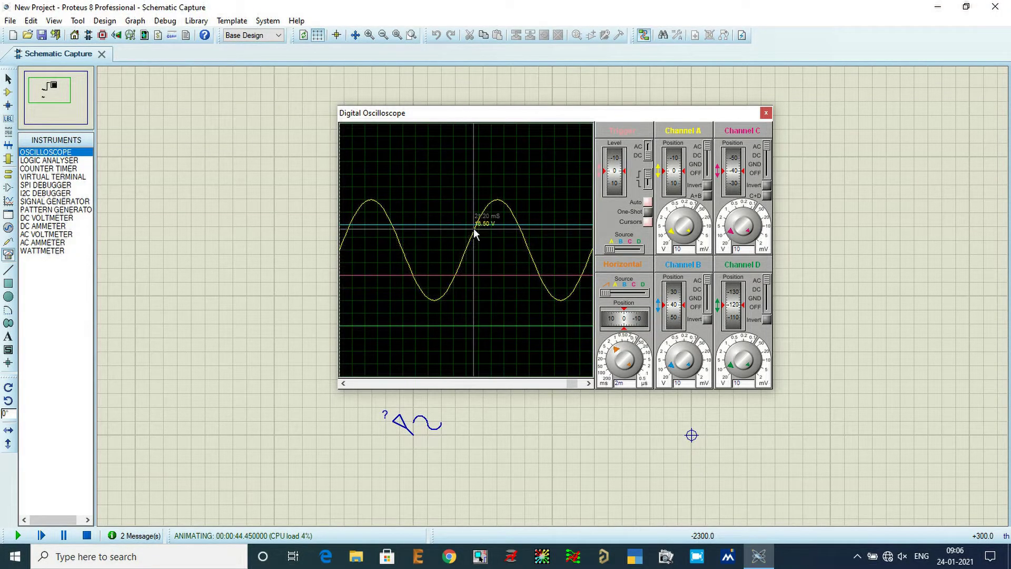
scroll(390, 247, down, 3)
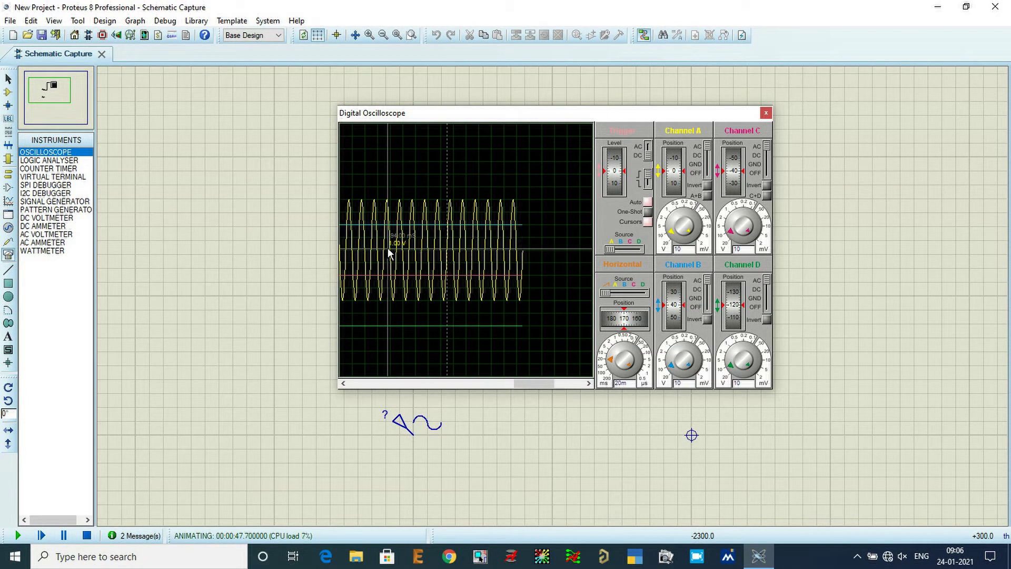
scroll(388, 248, up, 1)
scroll(388, 247, up, 2)
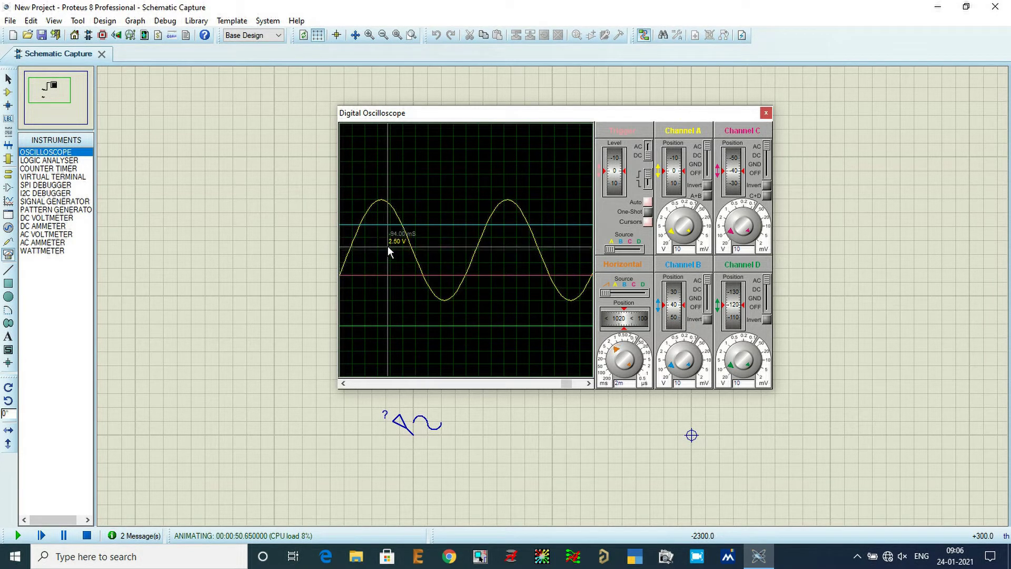
click(87, 536)
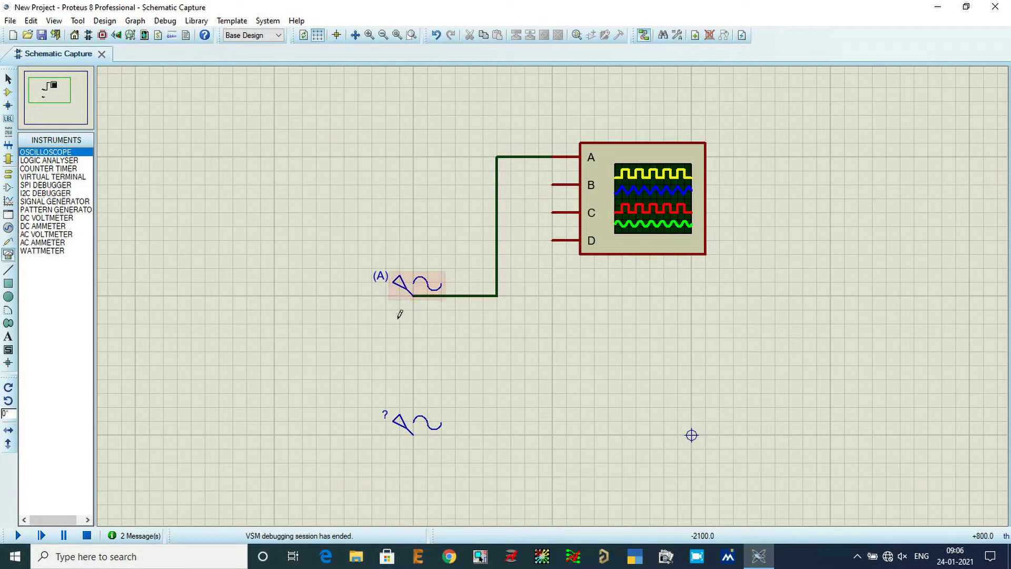
Set the lower sine generator's amplitude to -40 V, match its frequency to the upper generator, and wire it to oscilloscope channel B.
double_click(400, 431)
double_click(589, 171)
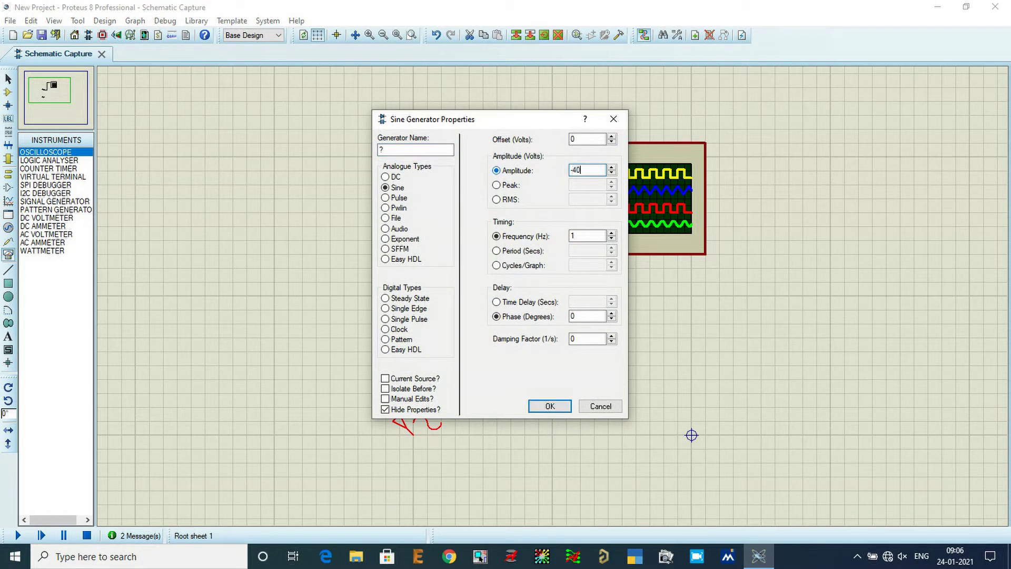
double_click(587, 236)
click(546, 406)
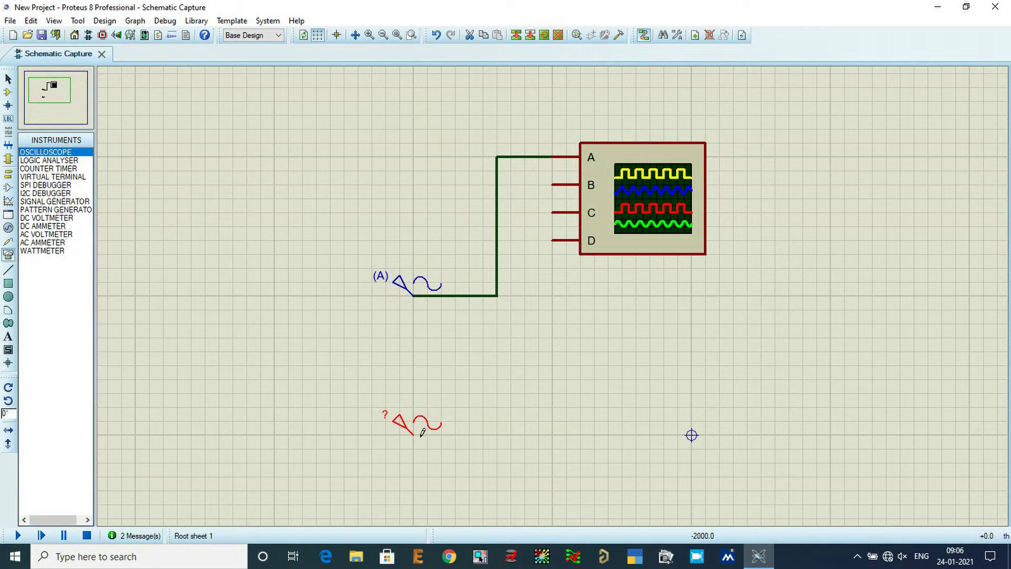
click(552, 184)
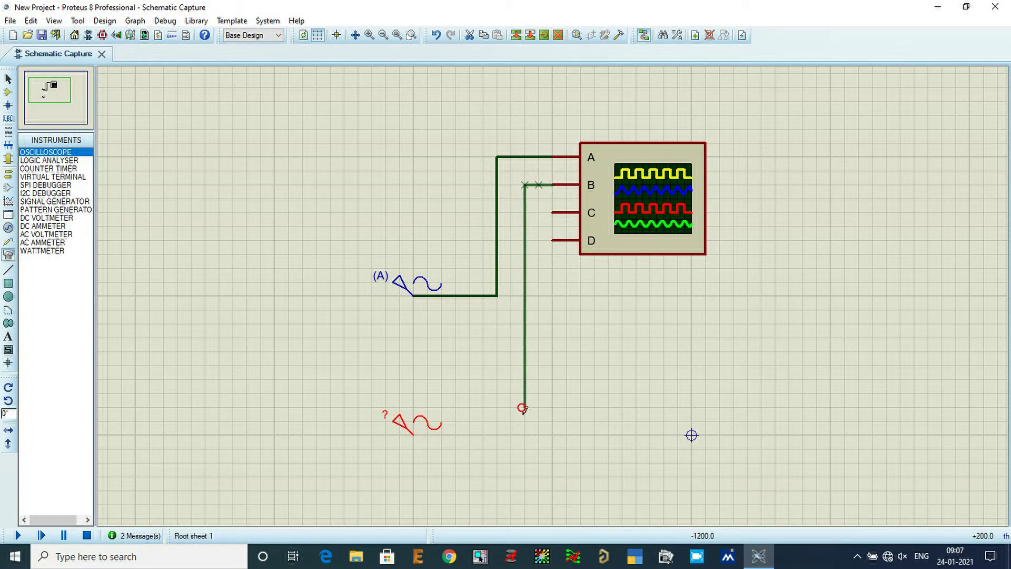
click(422, 433)
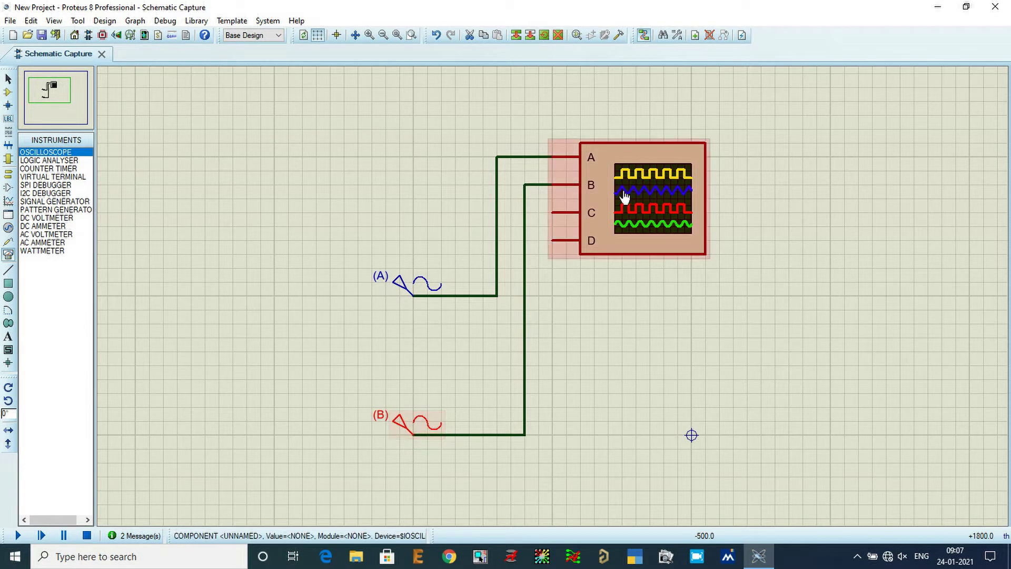
Run the simulation and set channel B's vertical position to 0.
click(15, 536)
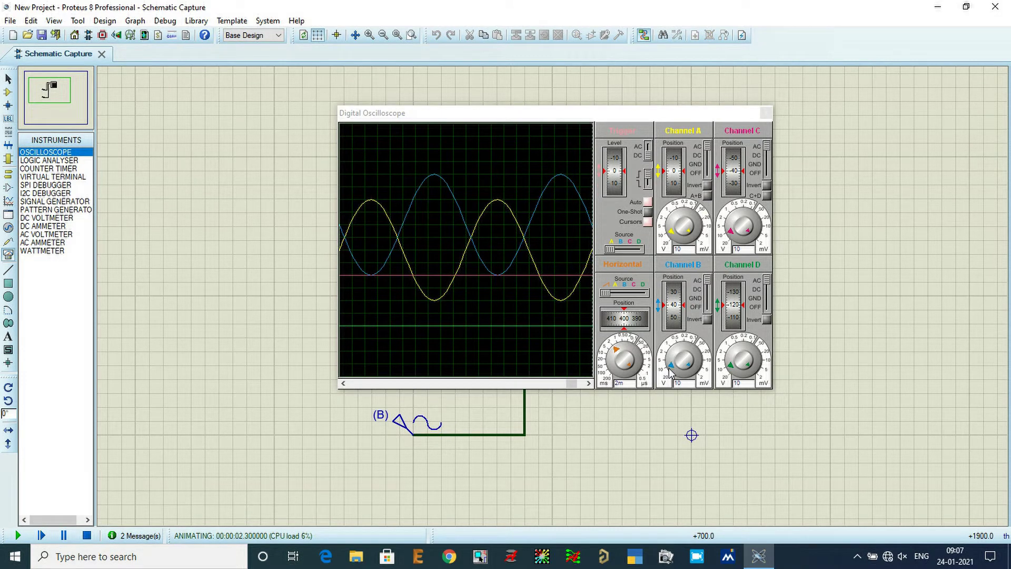
click(673, 311)
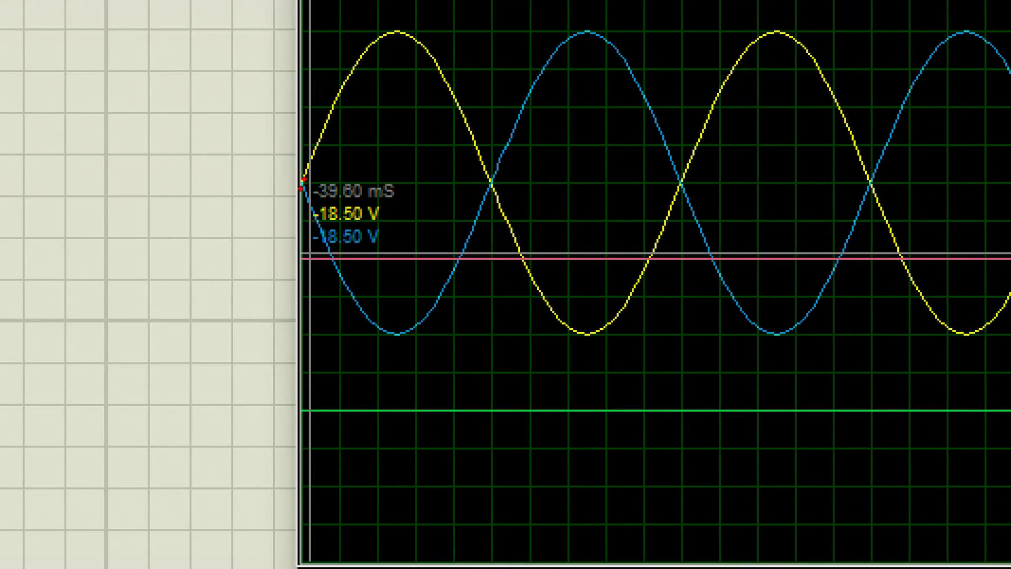
Compare the channel A and channel B waveforms using the oscilloscope cursor, and stop the simulation.
mouse_move(301, 188)
mouse_down()
mouse_move(367, 335)
mouse_move(425, 337)
mouse_move(483, 242)
mouse_move(554, 39)
mouse_move(592, 21)
mouse_move(713, 290)
mouse_move(865, 305)
mouse_move(941, 93)
mouse_move(980, 65)
mouse_up()
key(Escape)
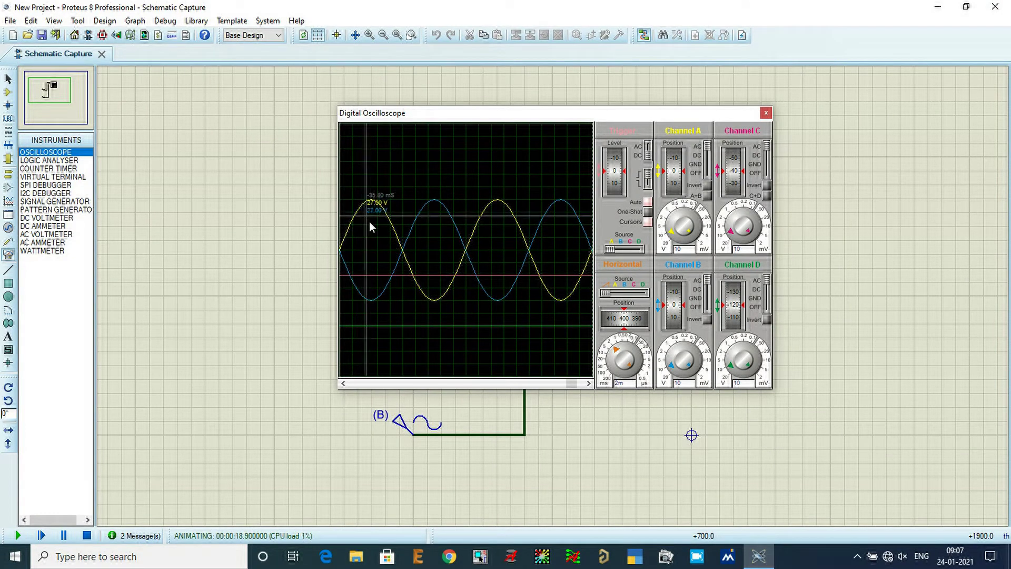
click(377, 195)
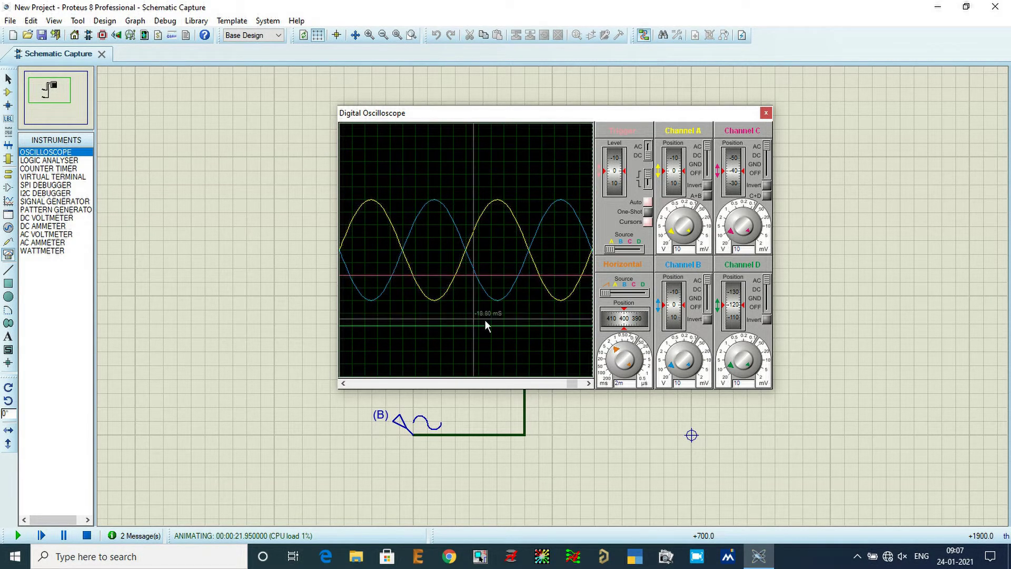
click(87, 536)
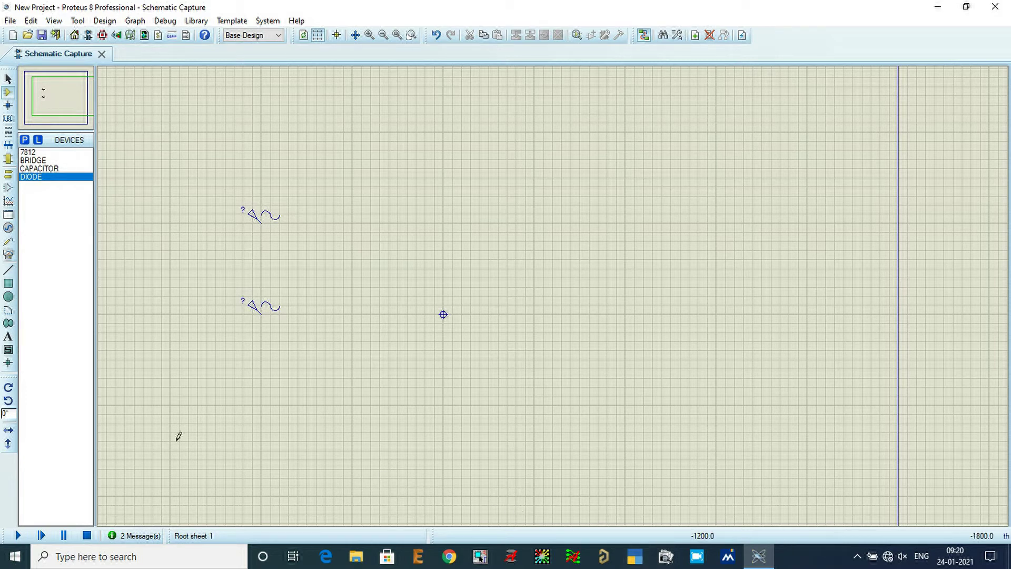
Place a DIODE to the right of the upper sine generator, level with its output.
click(33, 177)
click(419, 211)
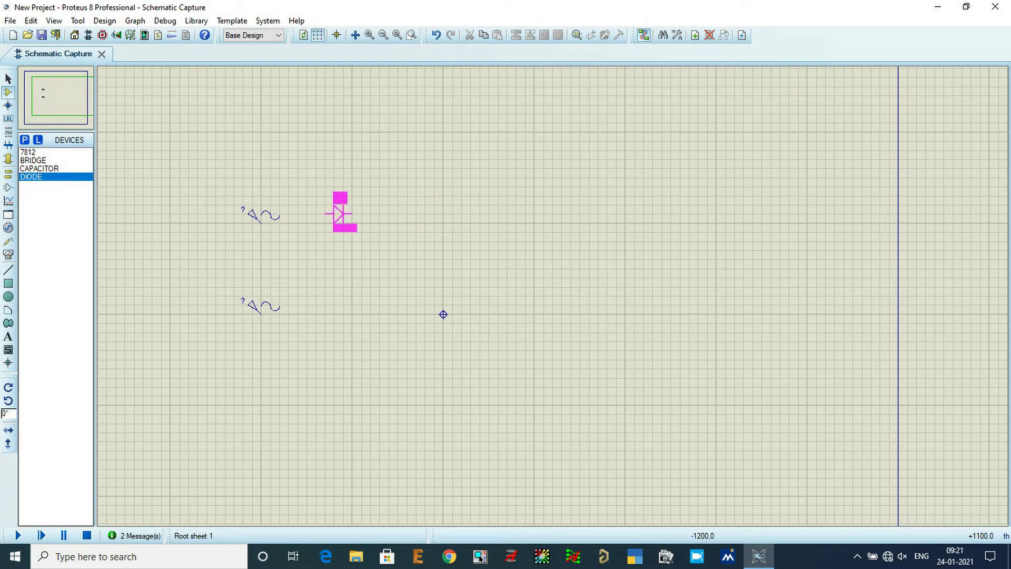
click(339, 222)
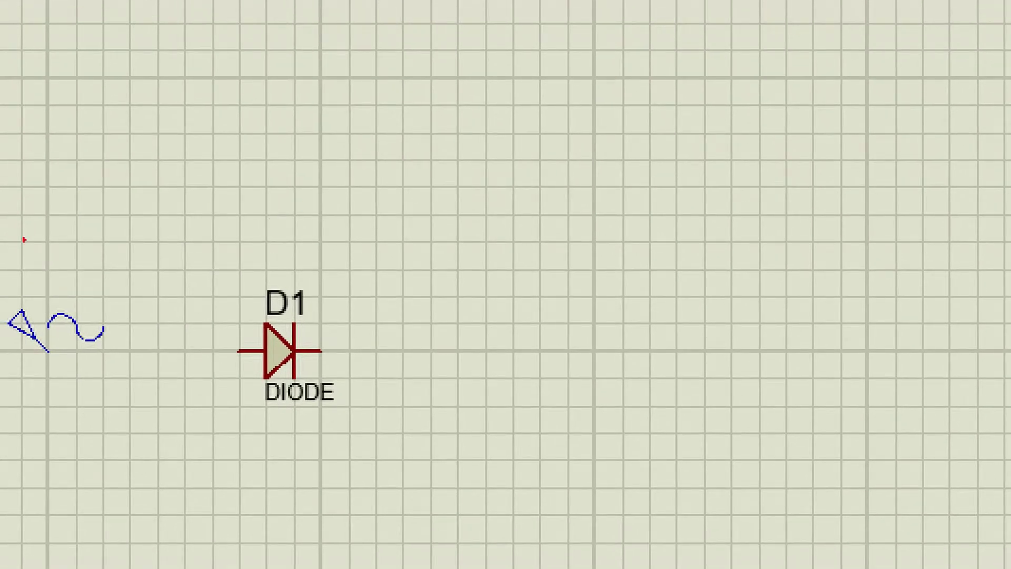
drag(141, 63, 141, 226)
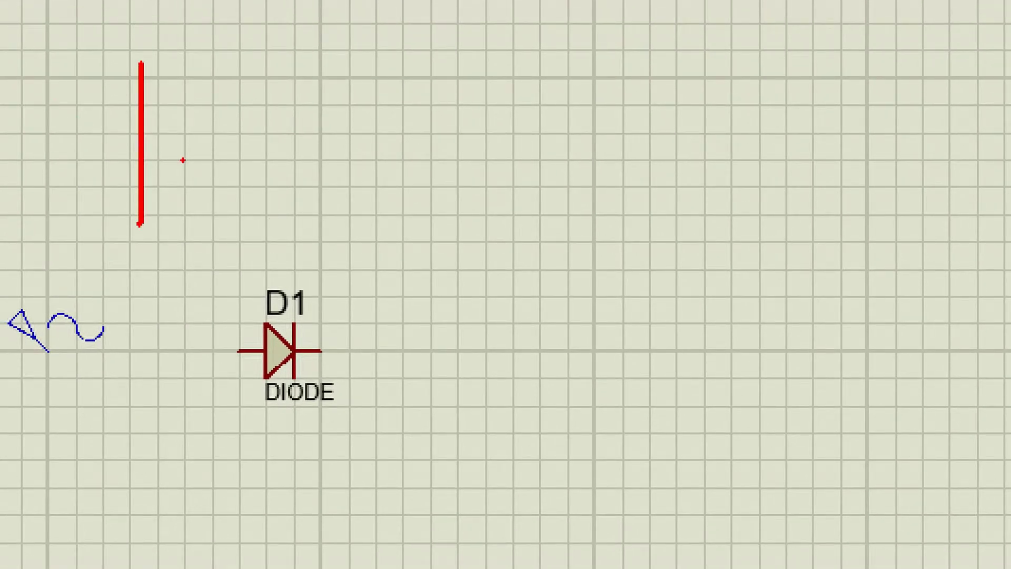
mouse_move(56, 139)
mouse_down()
mouse_move(344, 143)
mouse_move(517, 132)
mouse_up()
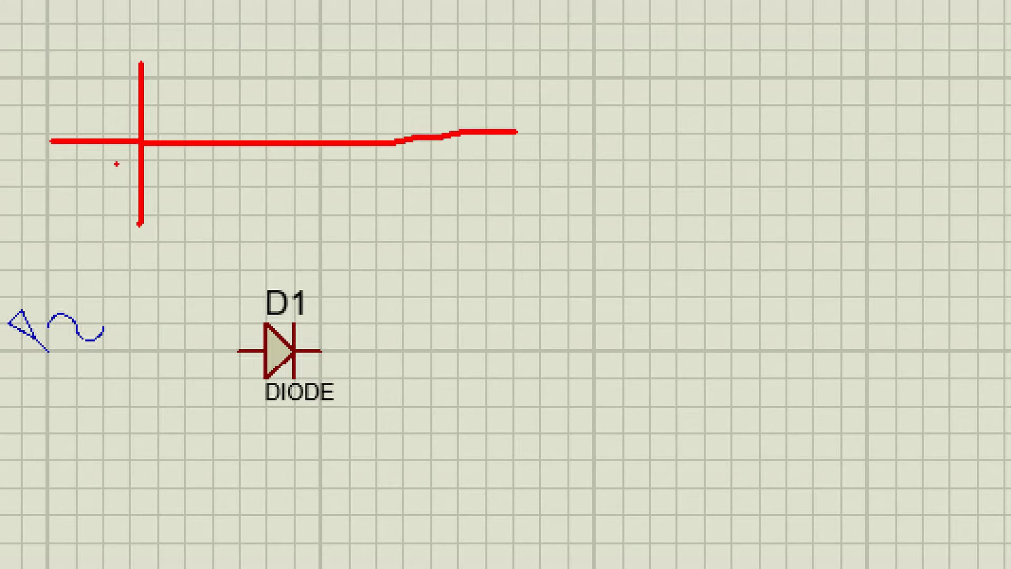
mouse_move(145, 140)
mouse_down()
mouse_move(163, 108)
mouse_move(221, 86)
mouse_move(298, 192)
mouse_move(370, 216)
mouse_move(381, 131)
mouse_up()
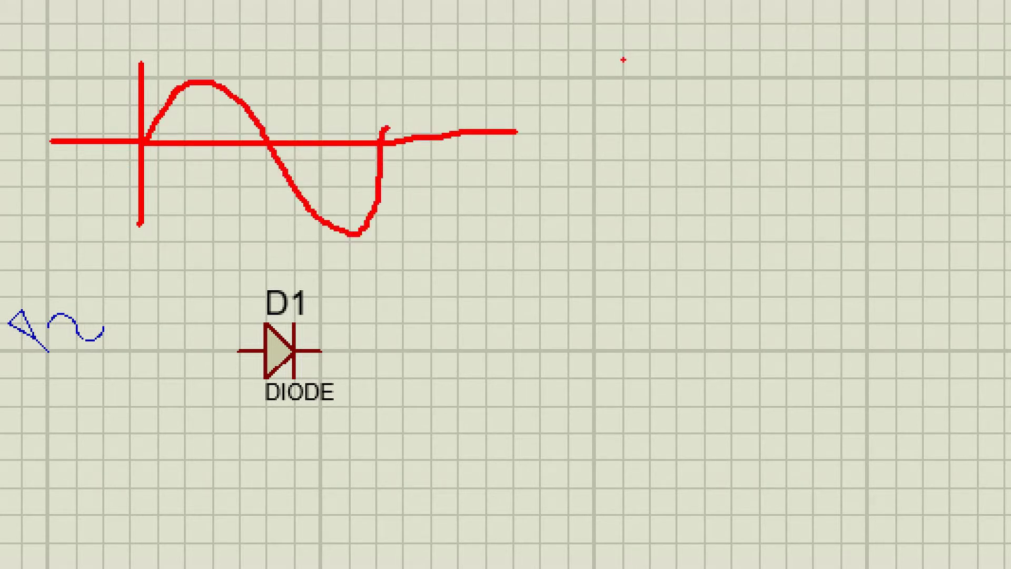
mouse_move(540, 83)
mouse_down()
mouse_move(555, 133)
mouse_move(549, 148)
mouse_move(542, 82)
mouse_move(599, 122)
mouse_move(559, 164)
mouse_up()
drag(594, 70, 612, 174)
drag(515, 131, 554, 123)
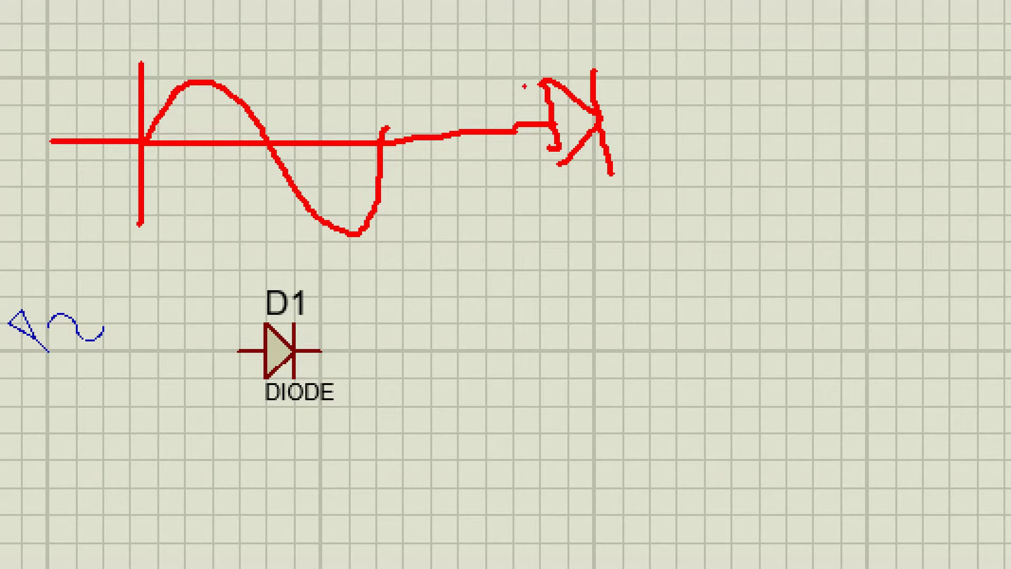
drag(492, 63, 492, 103)
drag(493, 65, 519, 95)
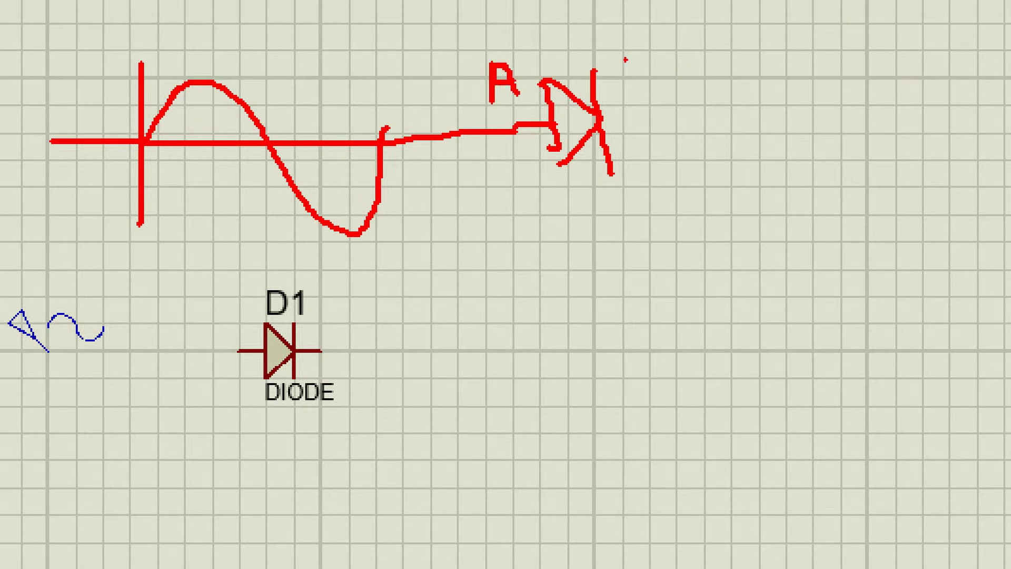
mouse_move(629, 50)
mouse_down()
mouse_move(626, 79)
mouse_move(642, 81)
mouse_up()
drag(555, 150, 557, 168)
mouse_move(509, 186)
mouse_down()
mouse_move(668, 156)
mouse_move(651, 144)
mouse_move(670, 157)
mouse_move(643, 194)
mouse_up()
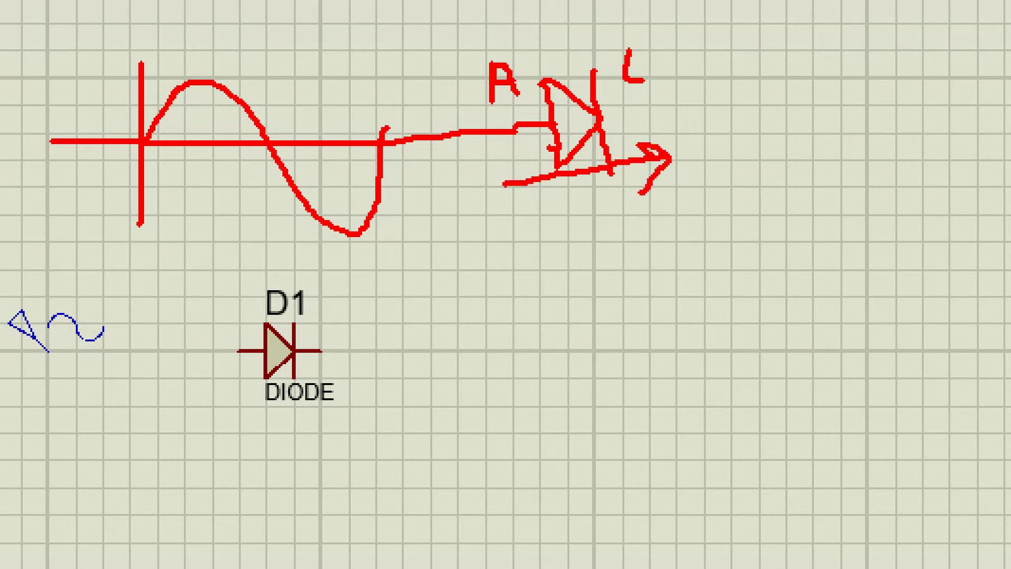
mouse_move(270, 57)
mouse_down()
mouse_move(283, 75)
mouse_move(331, 32)
mouse_up()
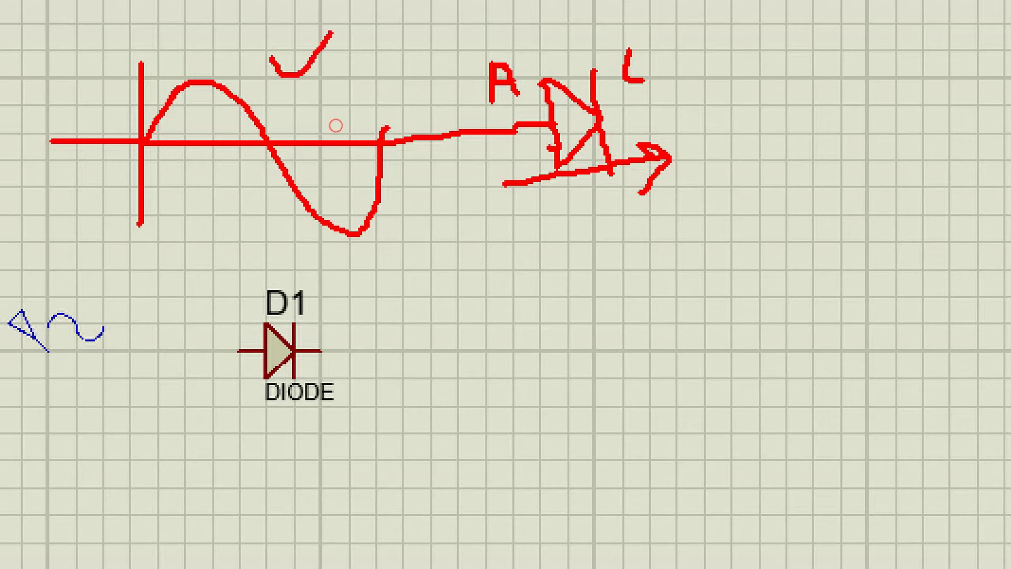
mouse_move(392, 165)
mouse_down()
mouse_move(331, 164)
mouse_move(304, 213)
mouse_move(336, 226)
mouse_move(409, 205)
mouse_move(352, 152)
mouse_up()
drag(799, 56, 795, 183)
drag(740, 121, 968, 108)
mouse_move(803, 118)
mouse_down()
mouse_move(828, 65)
mouse_move(845, 54)
mouse_move(875, 74)
mouse_move(889, 104)
mouse_up()
mouse_move(955, 104)
mouse_down()
mouse_move(954, 63)
mouse_move(974, 38)
mouse_move(1006, 59)
mouse_move(1010, 101)
mouse_up()
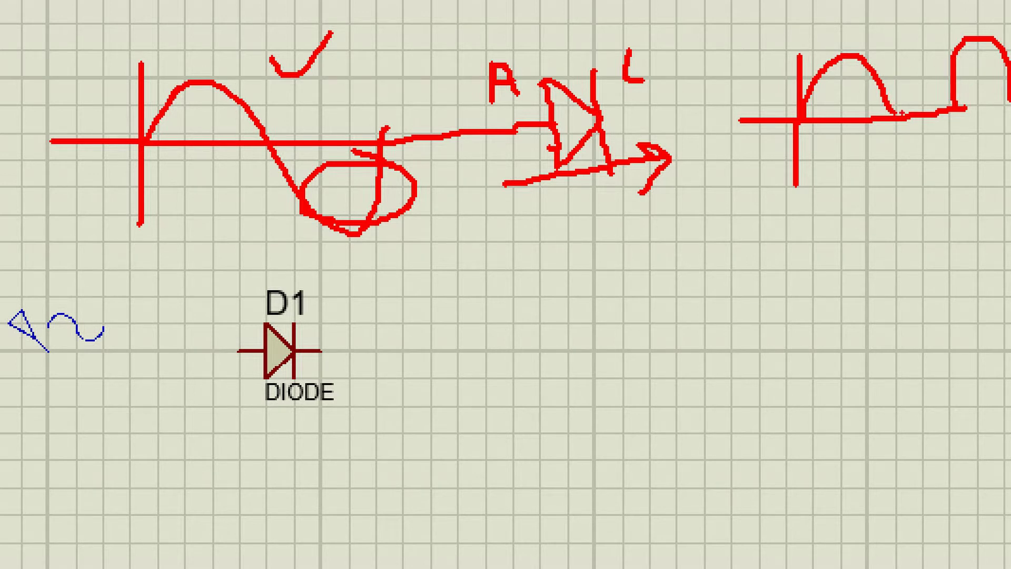
mouse_move(896, 113)
mouse_down()
mouse_move(901, 47)
mouse_move(935, 47)
mouse_move(959, 107)
mouse_up()
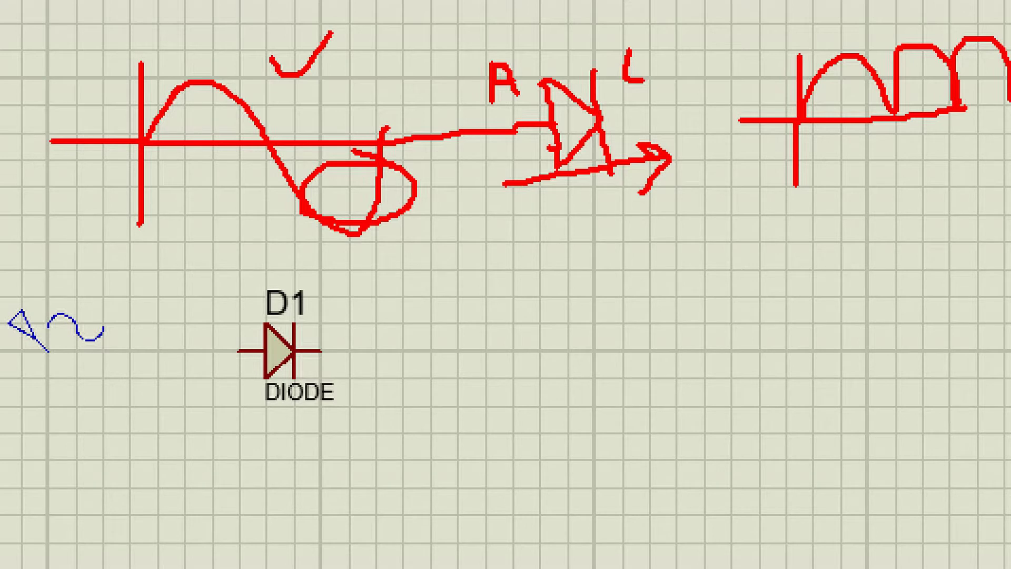
key(Escape)
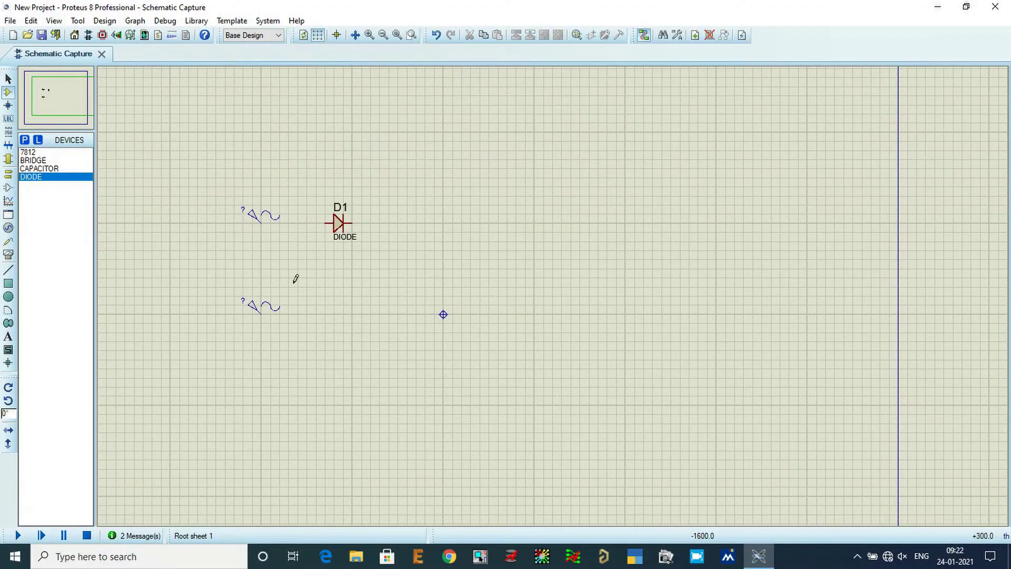
Place a second DIODE to the right of the lower sine generator, directly below the first diode.
click(340, 313)
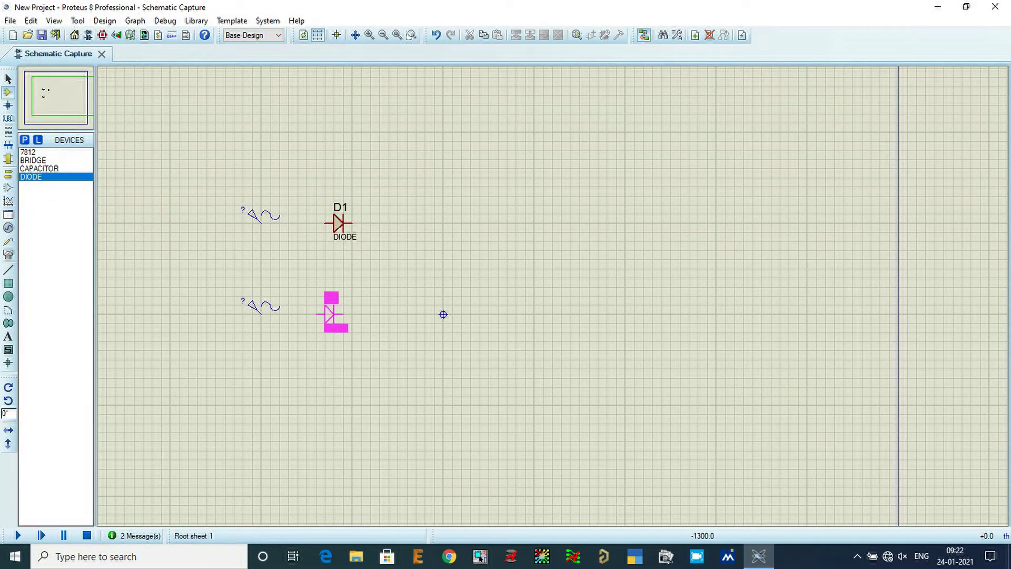
click(340, 314)
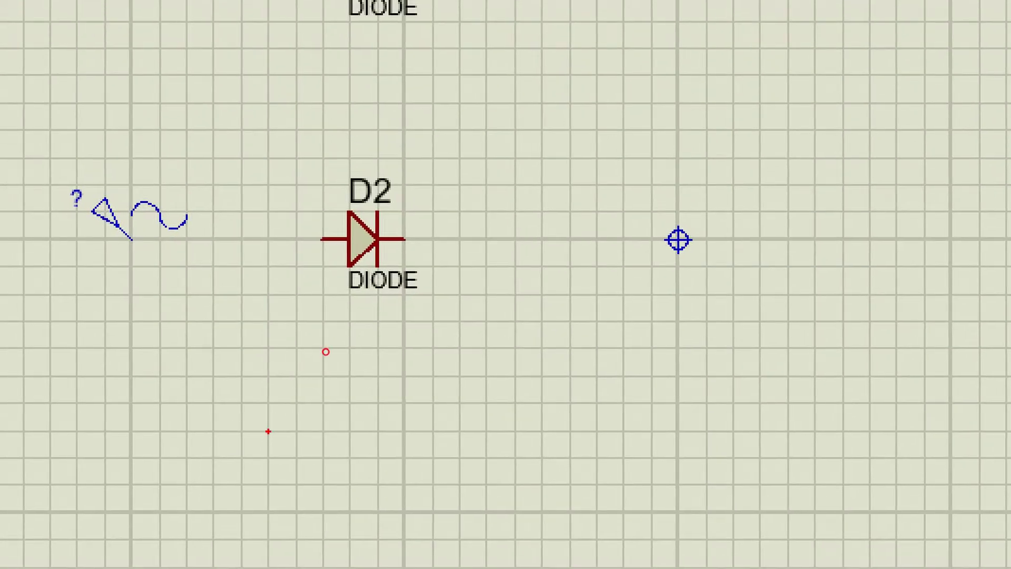
drag(304, 349, 304, 388)
drag(261, 462, 261, 568)
drag(152, 440, 601, 411)
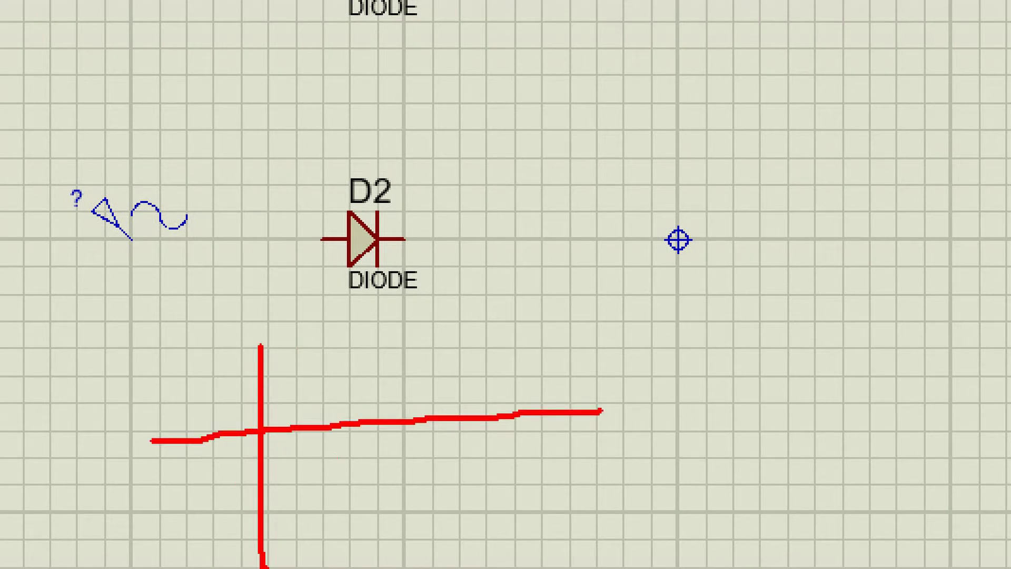
mouse_move(262, 433)
mouse_down()
mouse_move(290, 485)
mouse_move(316, 489)
mouse_move(358, 438)
mouse_move(388, 357)
mouse_move(417, 341)
mouse_move(440, 344)
mouse_move(469, 372)
mouse_move(481, 404)
mouse_up()
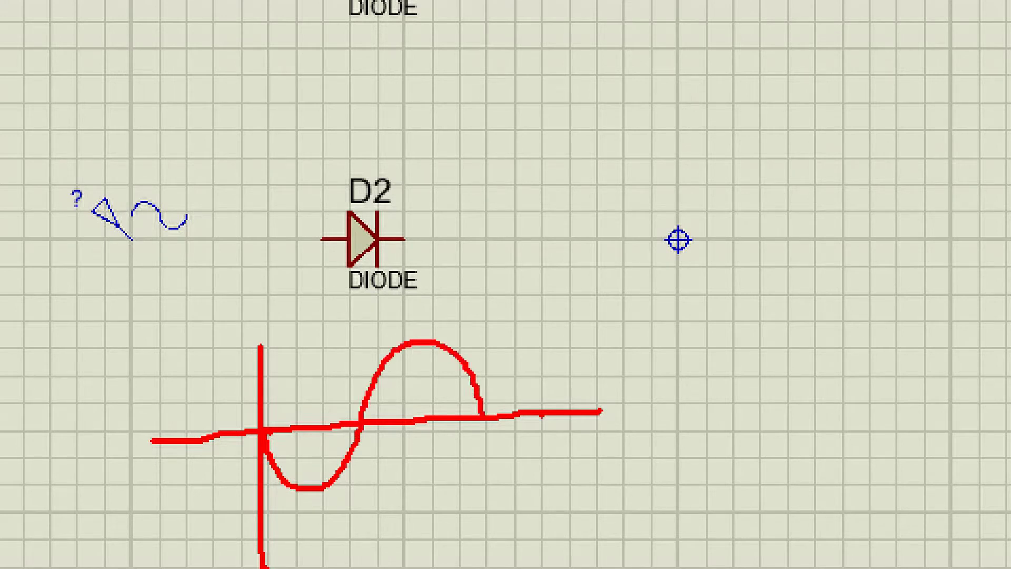
drag(733, 358, 743, 444)
mouse_move(732, 354)
mouse_down()
mouse_move(798, 408)
mouse_move(754, 457)
mouse_up()
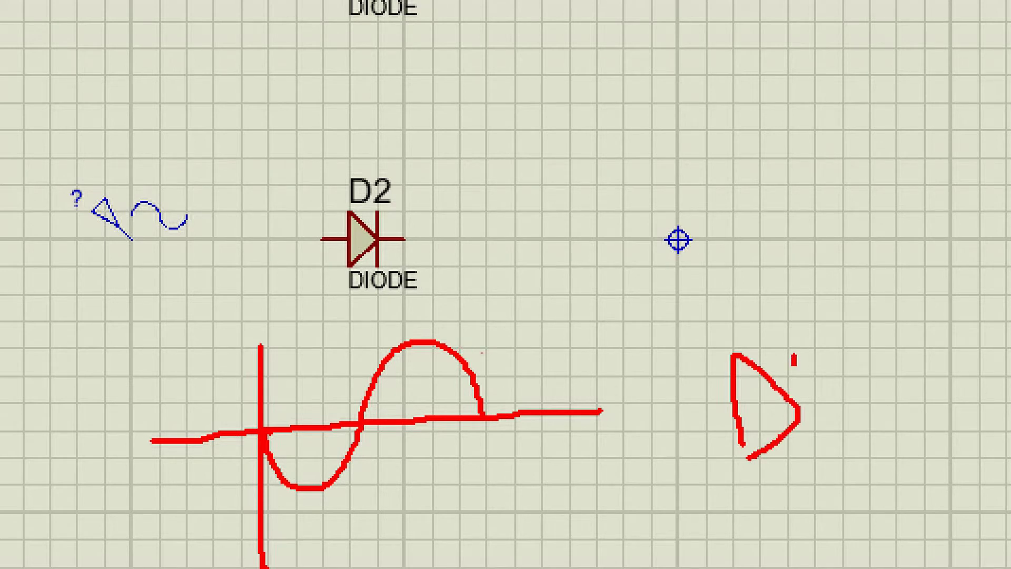
drag(794, 363, 815, 473)
drag(673, 428, 735, 416)
mouse_move(271, 477)
mouse_down()
mouse_move(353, 438)
mouse_move(383, 450)
mouse_move(370, 497)
mouse_move(319, 516)
mouse_move(296, 520)
mouse_move(267, 500)
mouse_move(269, 475)
mouse_up()
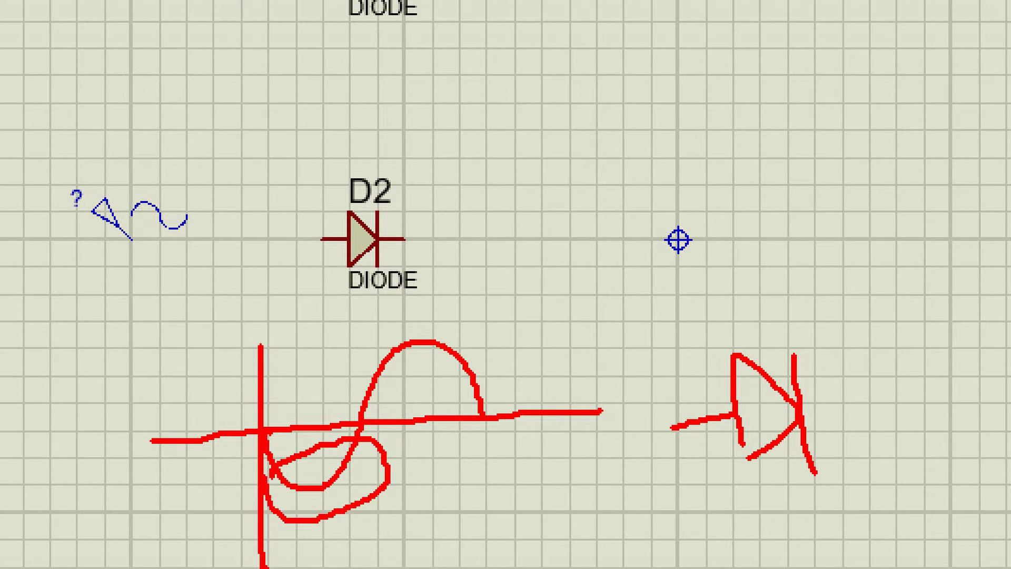
drag(736, 419, 748, 464)
drag(803, 416, 975, 398)
drag(751, 163, 763, 305)
drag(690, 240, 954, 243)
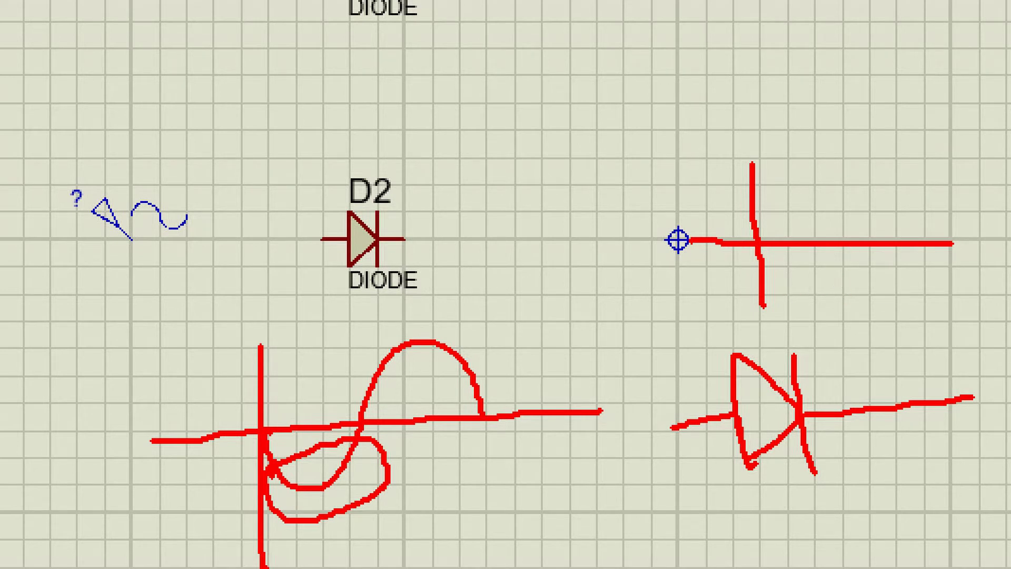
mouse_move(855, 244)
mouse_down()
mouse_move(856, 213)
mouse_move(888, 177)
mouse_move(922, 196)
mouse_move(943, 243)
mouse_up()
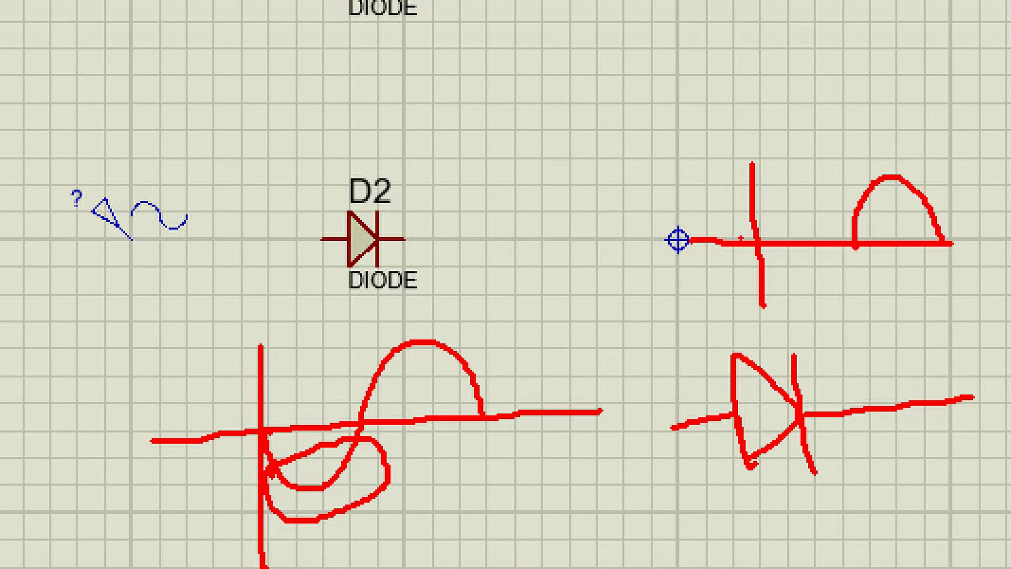
key(Escape)
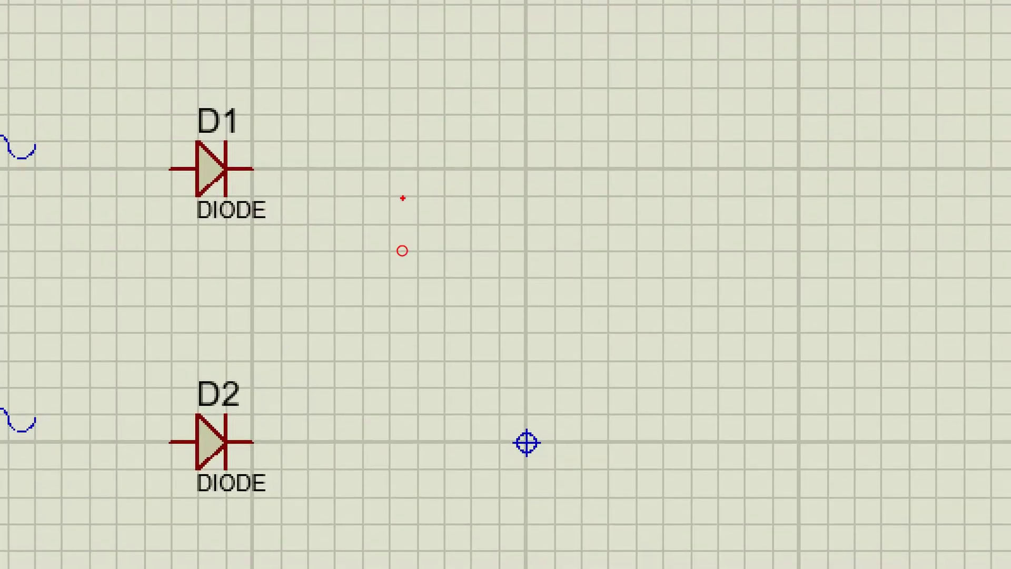
drag(402, 195, 397, 427)
drag(312, 299, 835, 311)
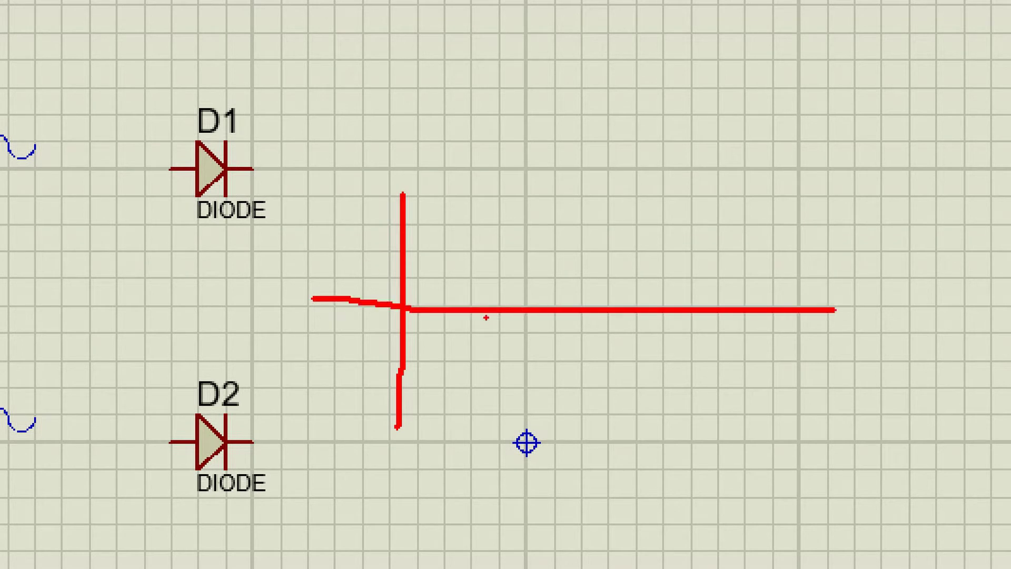
mouse_move(405, 304)
mouse_down()
mouse_move(469, 280)
mouse_move(503, 292)
mouse_move(768, 289)
mouse_move(778, 315)
mouse_move(814, 254)
mouse_move(922, 299)
mouse_up()
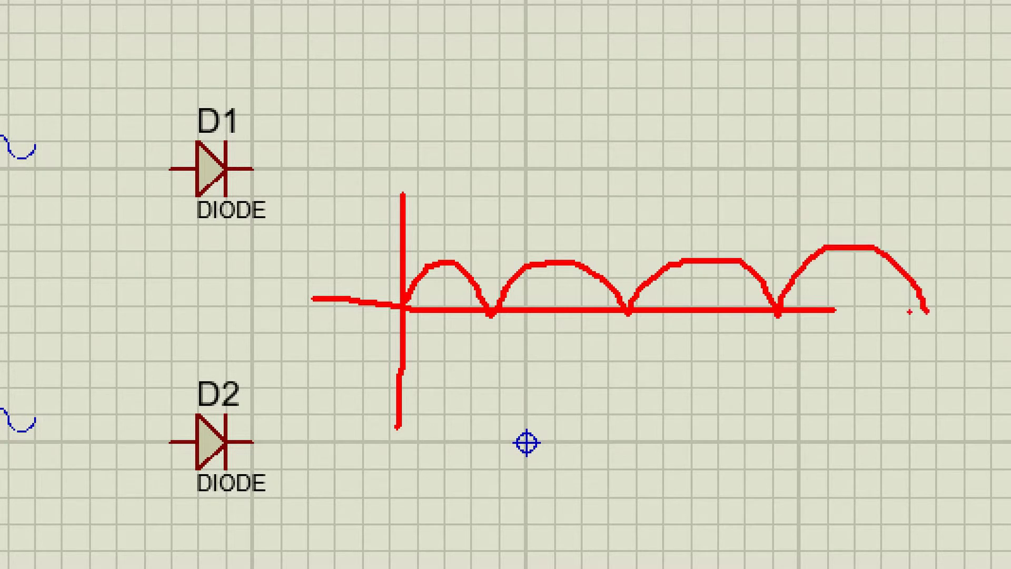
mouse_move(811, 304)
mouse_down()
mouse_move(957, 304)
mouse_move(958, 284)
mouse_move(973, 288)
mouse_move(984, 319)
mouse_move(952, 343)
mouse_up()
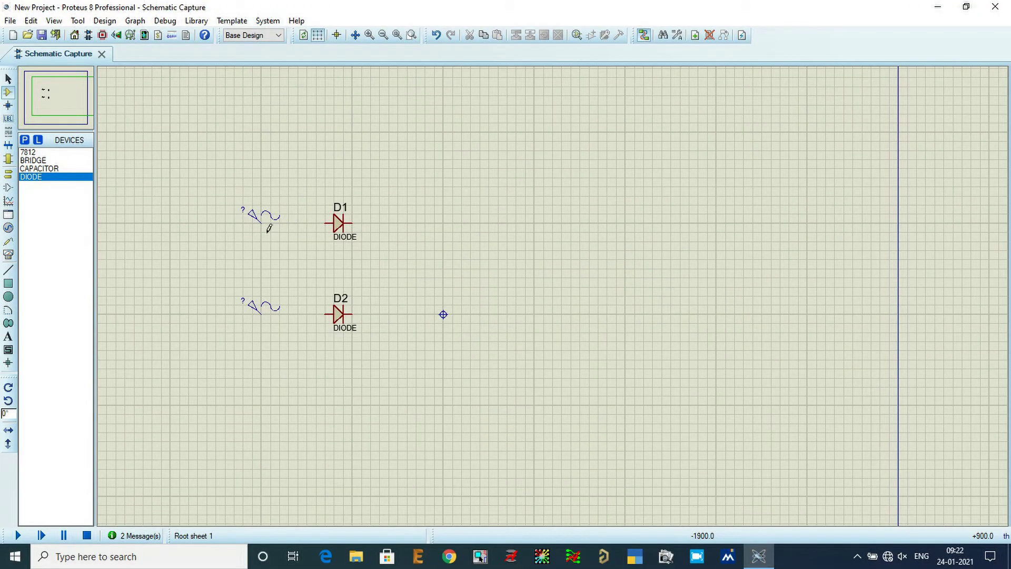
Wire the upper sine generator to D1's anode and the lower sine generator to D2's anode.
scroll(269, 228, up, 2)
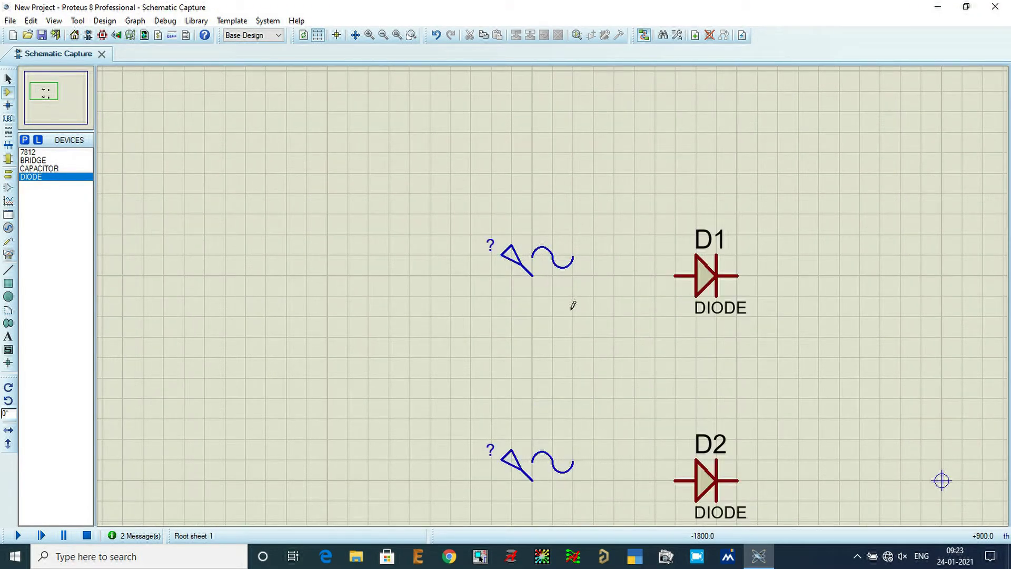
click(532, 275)
click(669, 276)
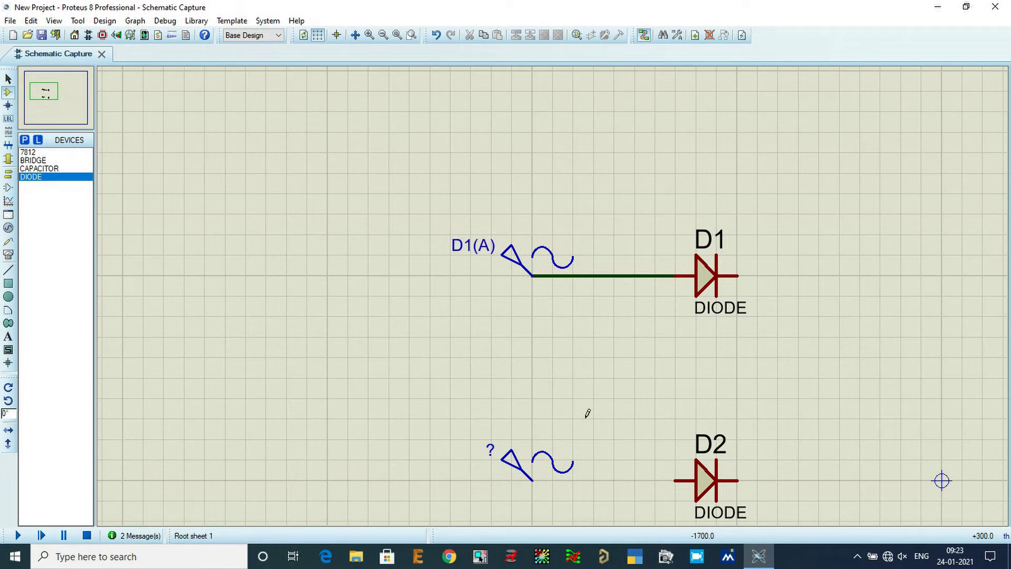
click(532, 480)
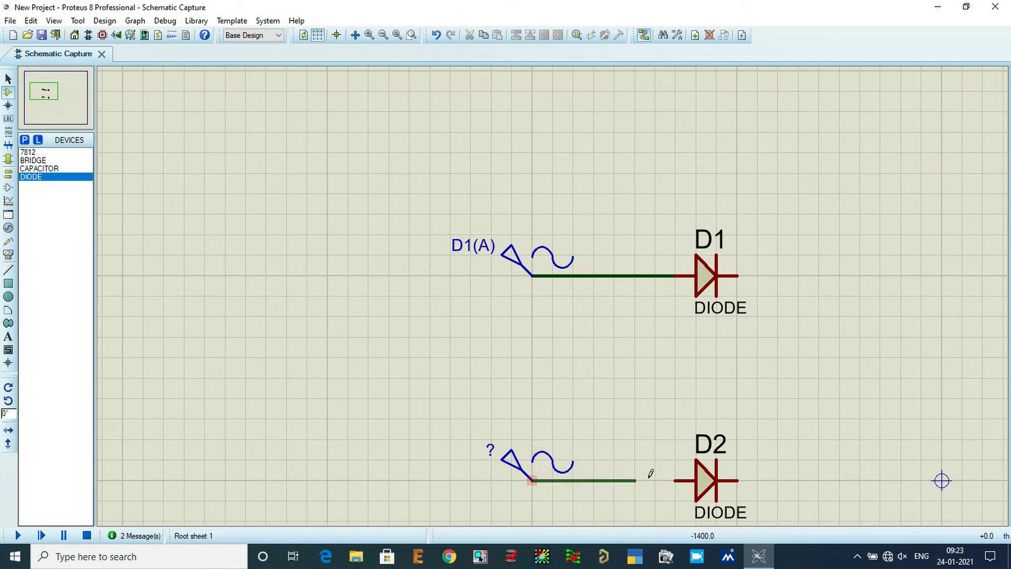
click(668, 480)
Wire the cathodes of D1 and D2 together with a vertical run to the right of the diodes.
click(737, 275)
click(828, 478)
click(738, 480)
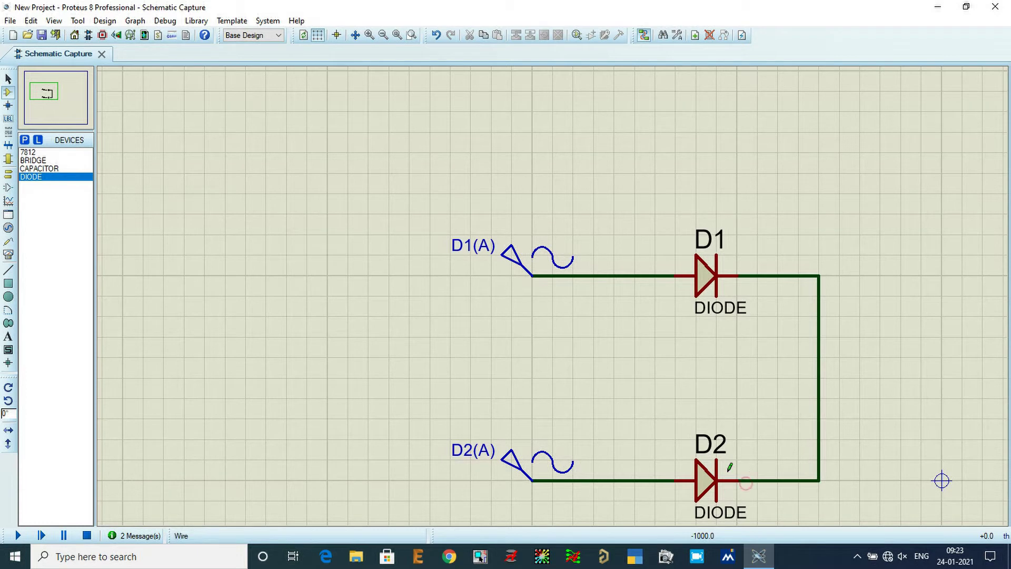
Place an OSCILLOSCOPE to the upper right of the diodes and wire its channel A to the joined cathodes at D1's output corner.
scroll(729, 463, down, 1)
scroll(603, 296, down, 1)
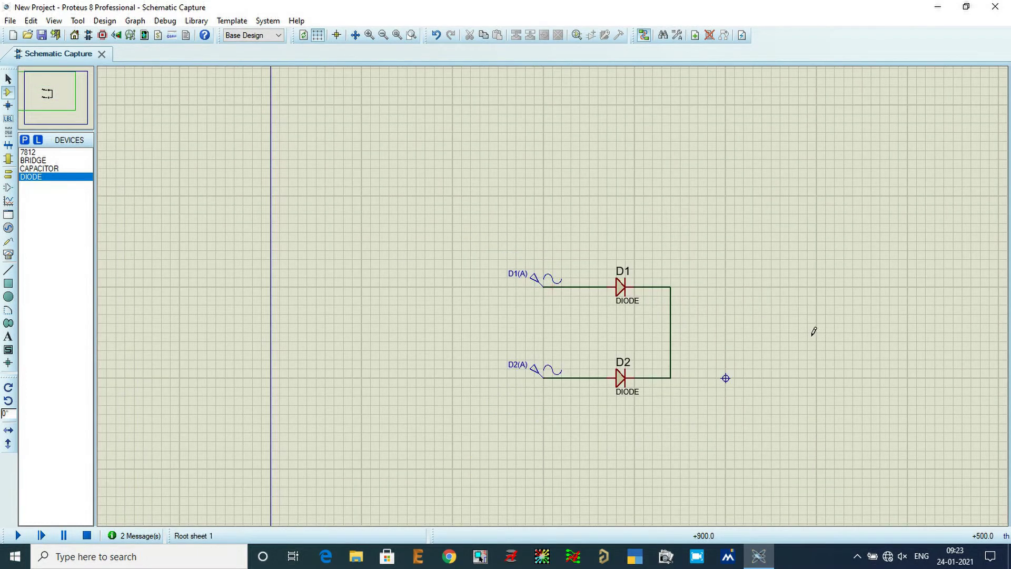
scroll(813, 332, up, 1)
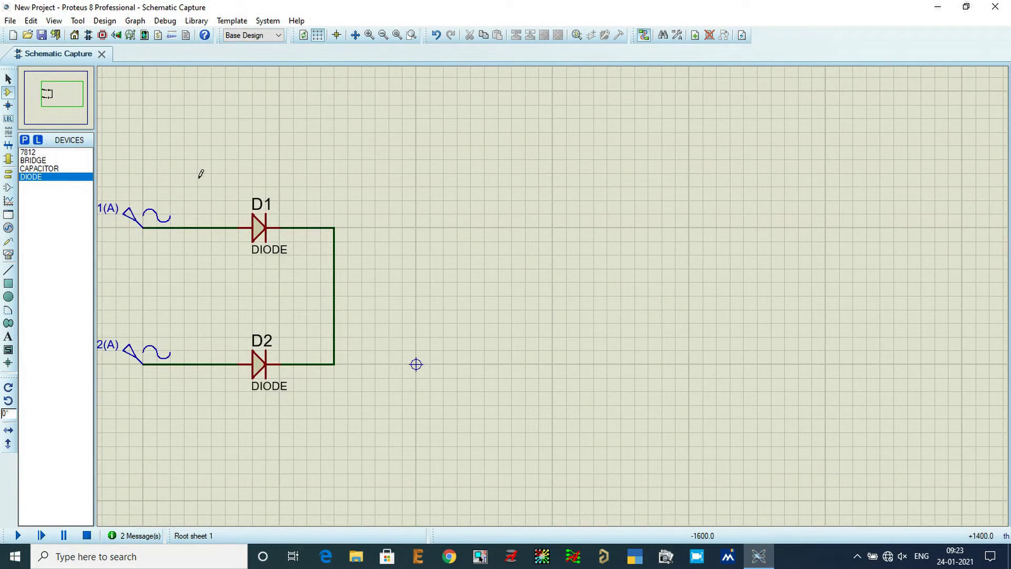
click(9, 256)
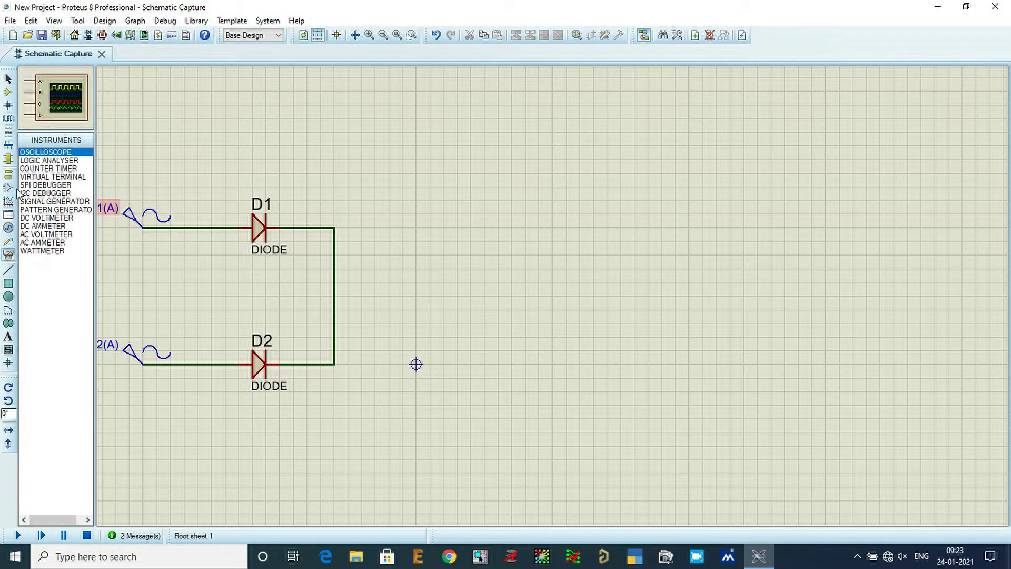
click(519, 174)
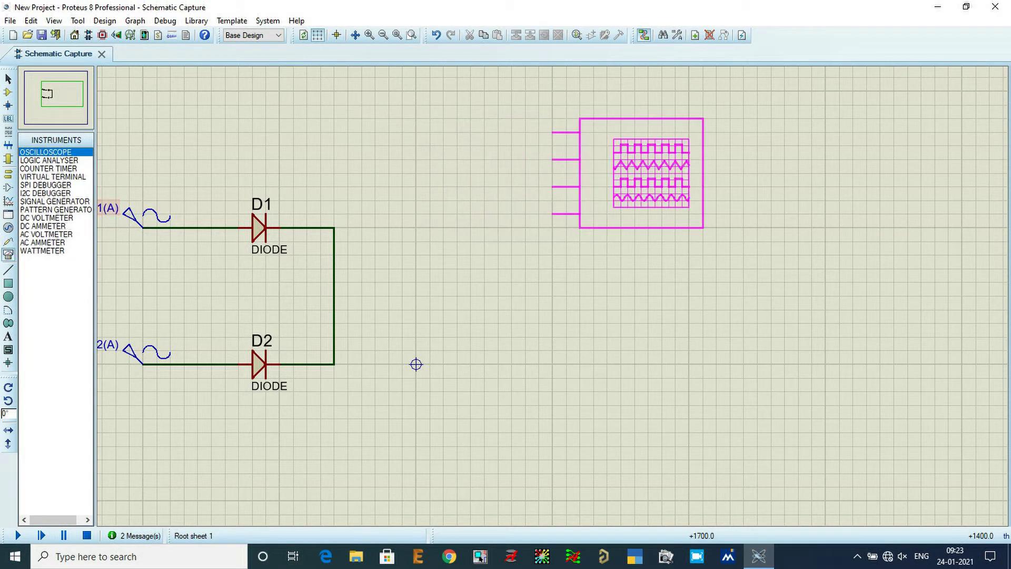
click(654, 173)
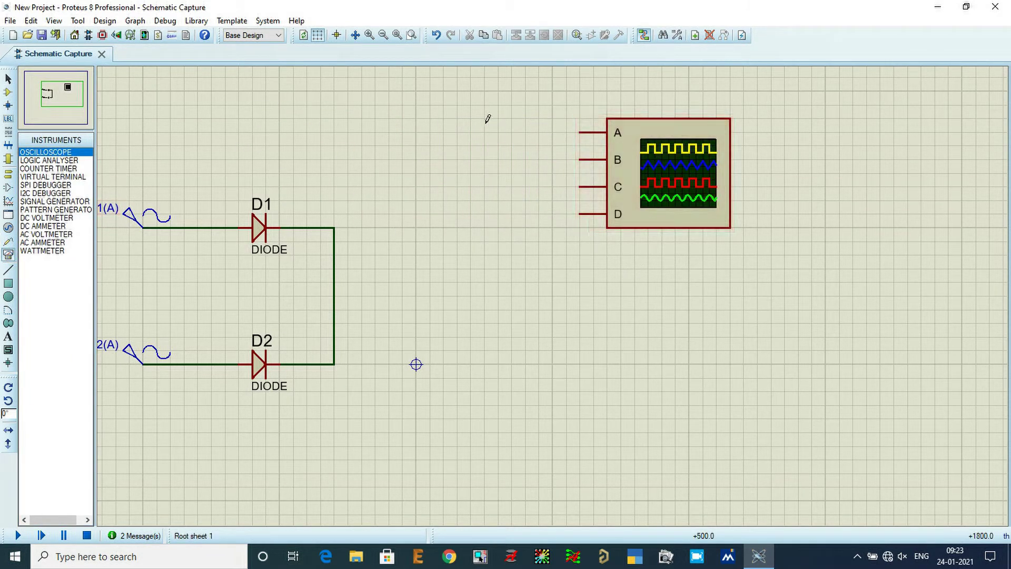
click(580, 133)
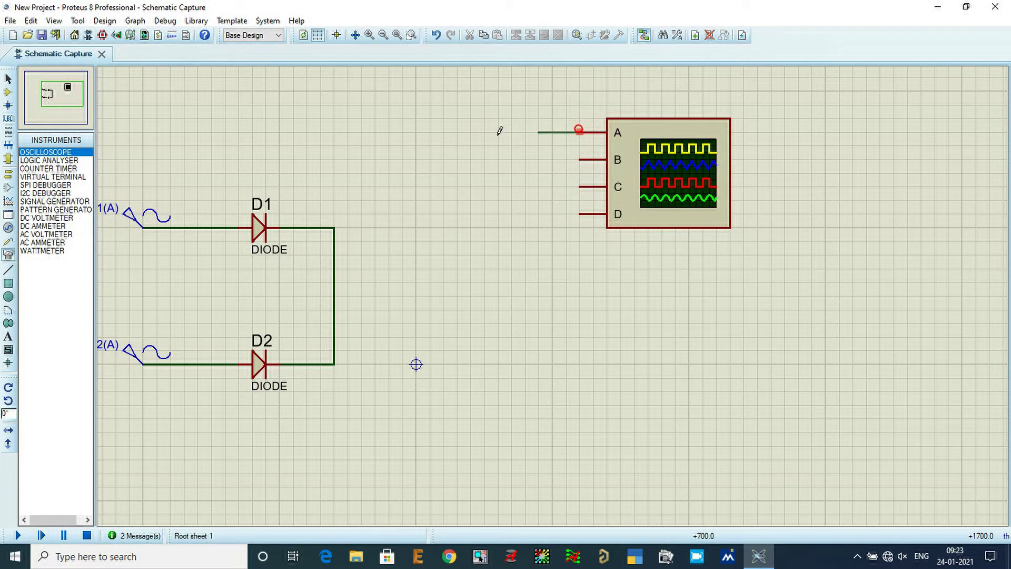
click(336, 226)
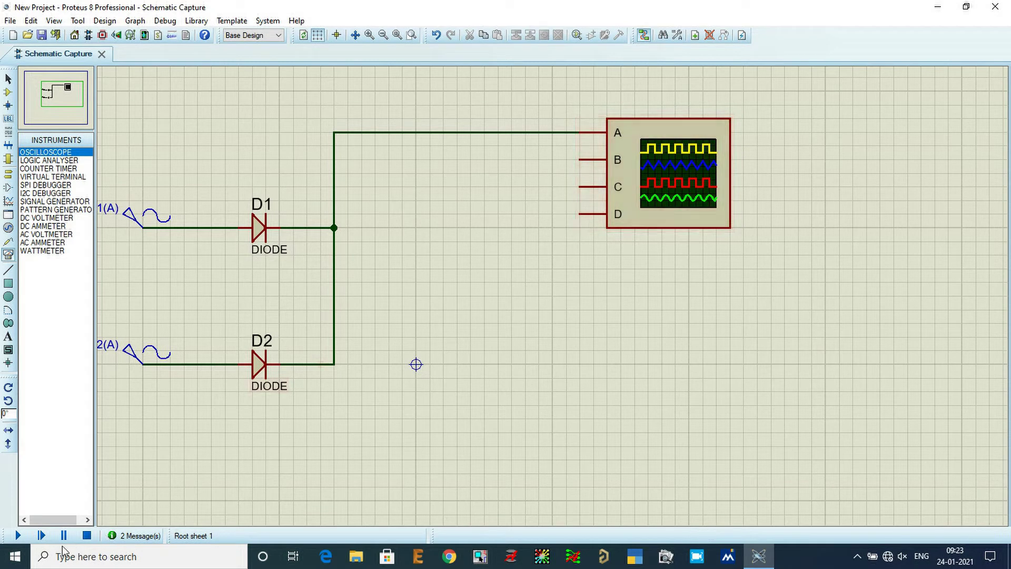
Run the simulation, move the oscilloscope window toward the middle of the sheet, and set channel A's vertical position to 0.
click(20, 536)
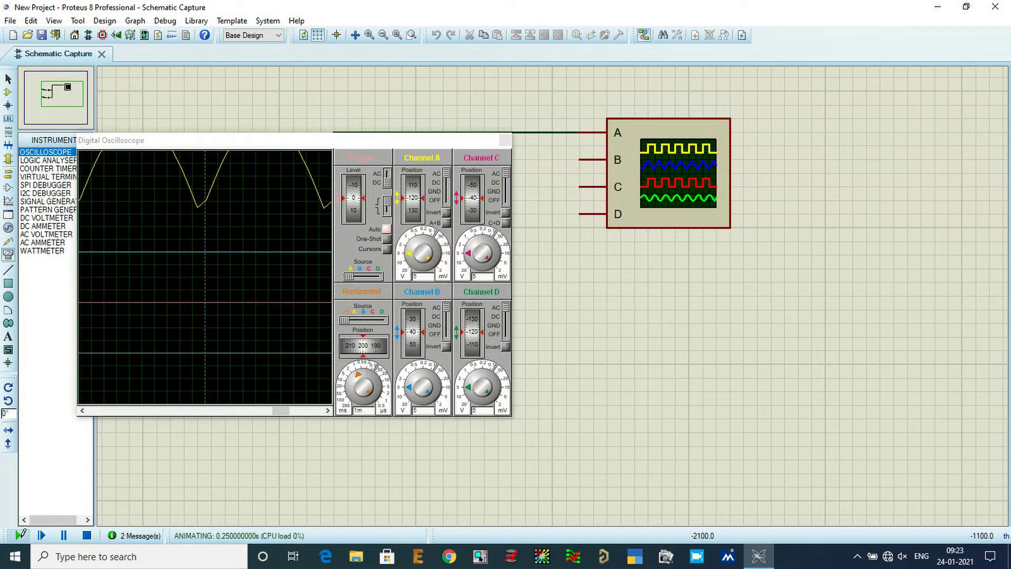
drag(383, 151, 585, 117)
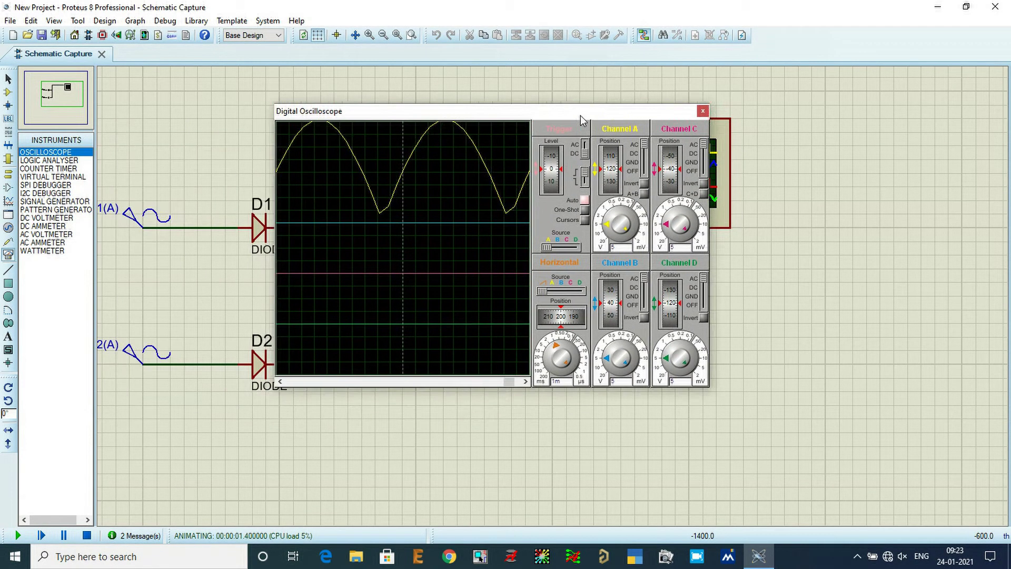
drag(620, 160, 621, 177)
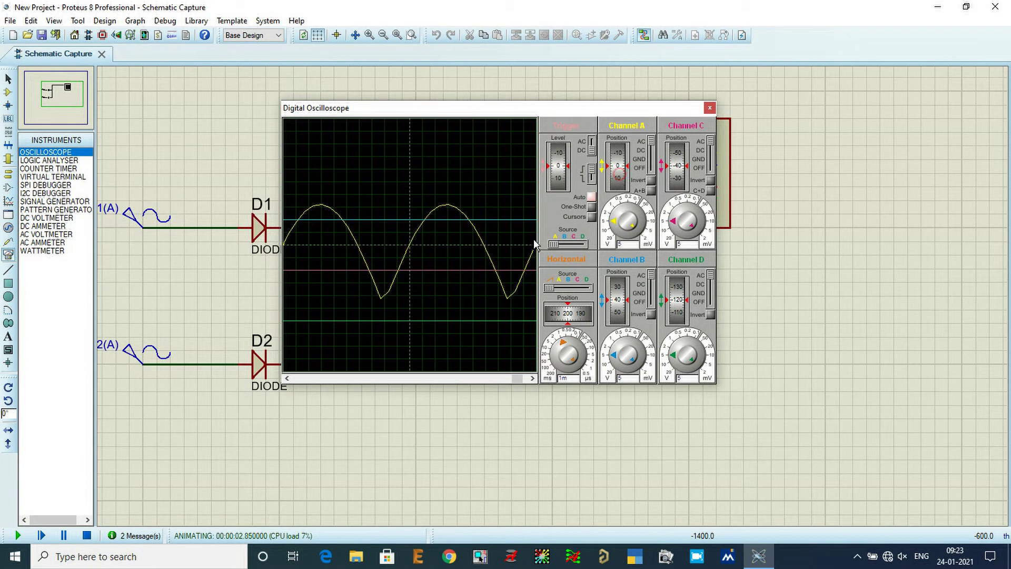
Set channel A to 10 V per division and the horizontal timebase to 2 ms to view the rectified waveform.
drag(571, 347, 562, 351)
drag(621, 240, 623, 229)
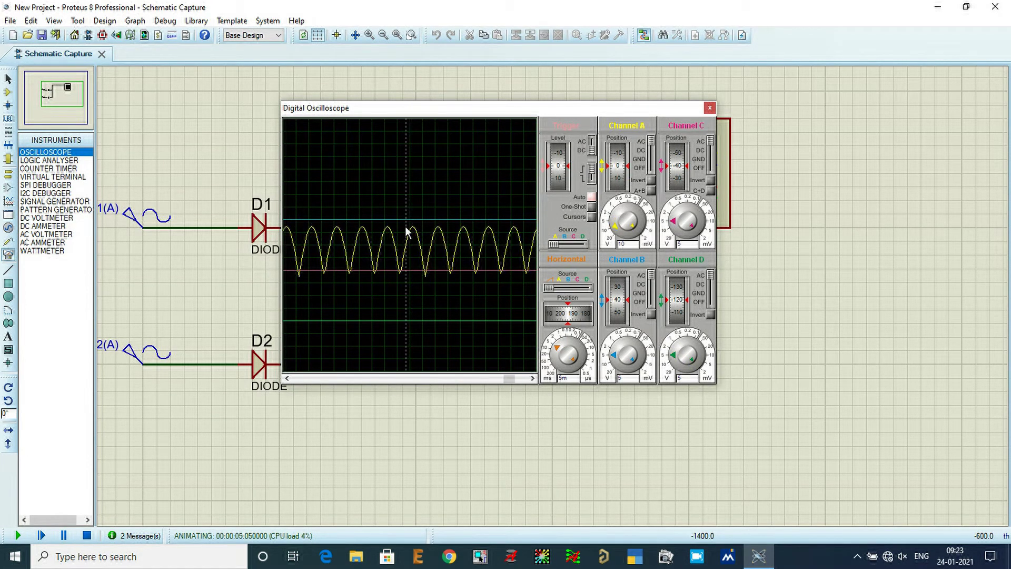
scroll(405, 231, up, 1)
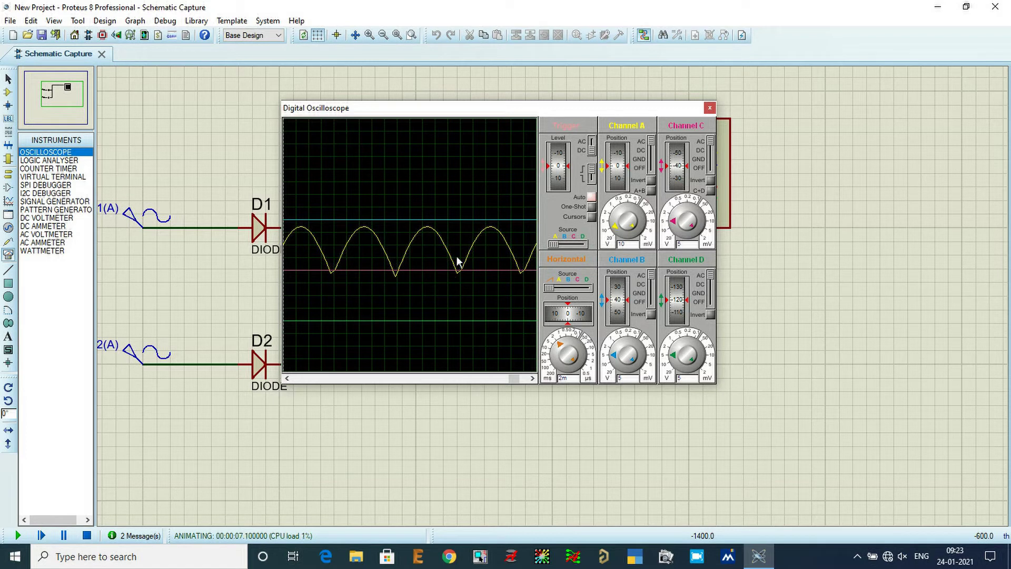
drag(523, 109, 684, 99)
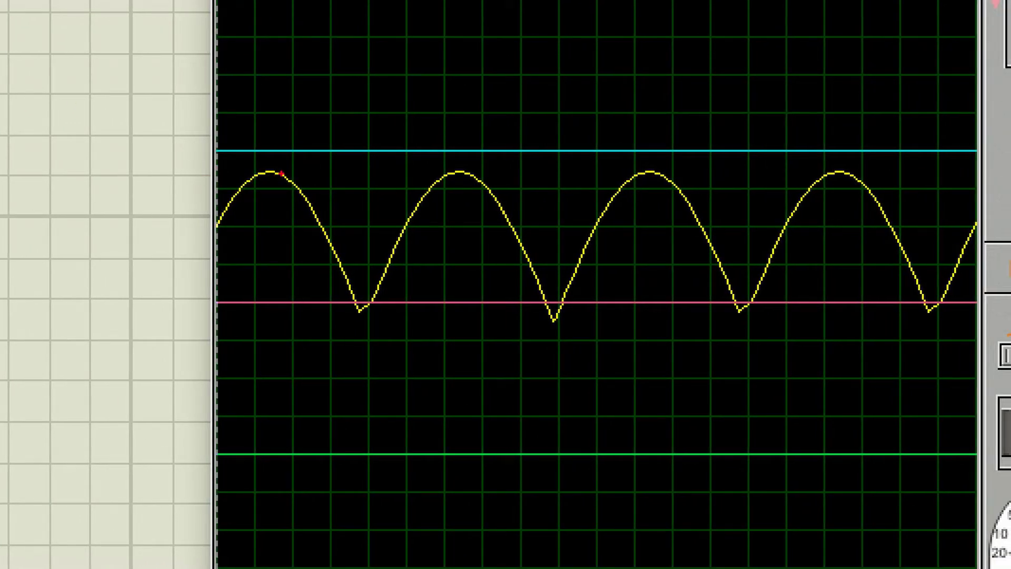
mouse_move(217, 175)
mouse_down()
mouse_move(855, 163)
mouse_move(1000, 172)
mouse_up()
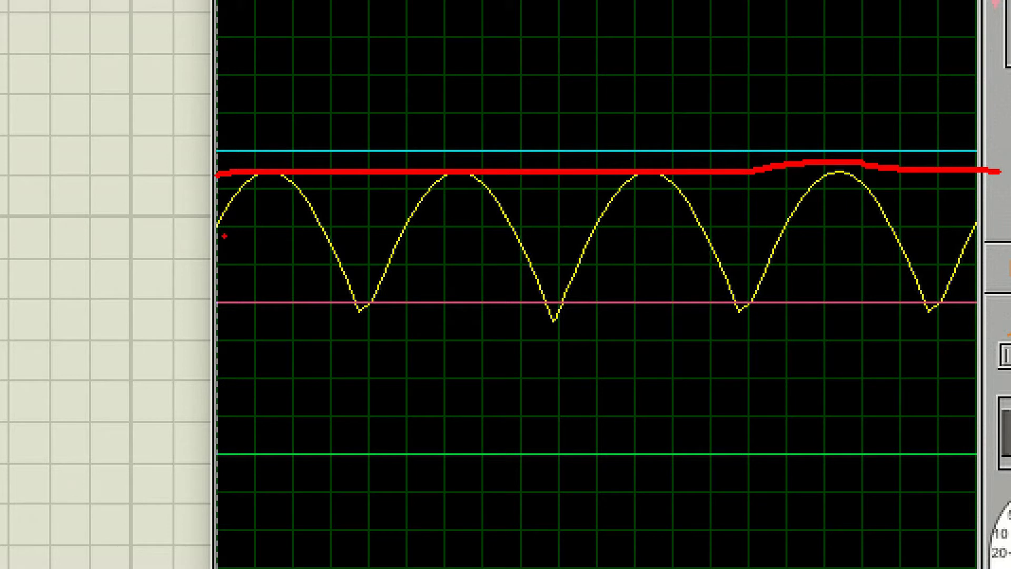
mouse_move(210, 228)
mouse_down()
mouse_move(246, 174)
mouse_move(309, 179)
mouse_move(330, 209)
mouse_move(360, 310)
mouse_move(394, 235)
mouse_move(467, 177)
mouse_move(500, 199)
mouse_move(558, 315)
mouse_move(632, 188)
mouse_move(669, 188)
mouse_move(724, 237)
mouse_move(763, 312)
mouse_move(781, 254)
mouse_move(849, 168)
mouse_move(918, 240)
mouse_move(956, 319)
mouse_up()
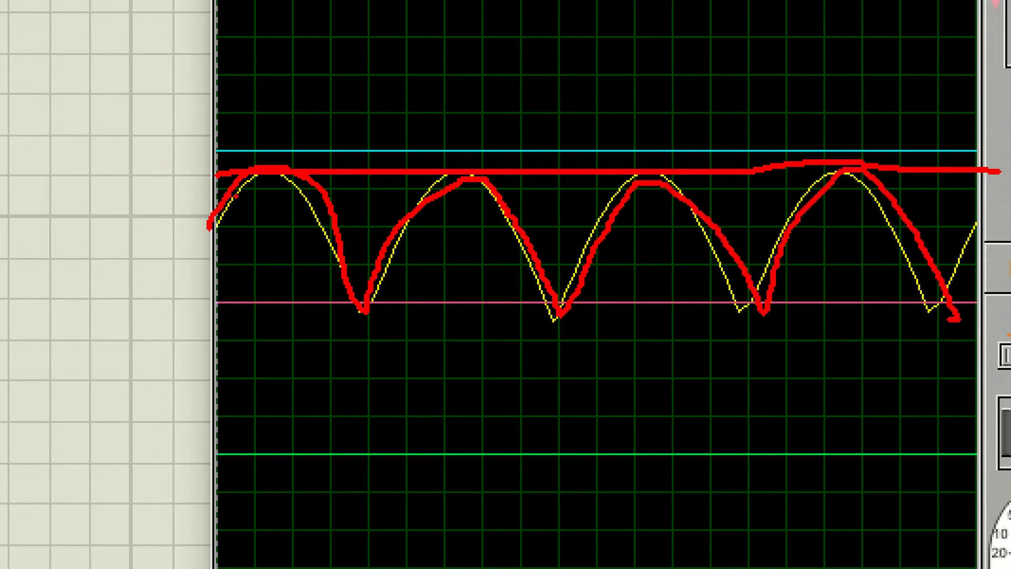
mouse_move(214, 198)
mouse_down()
mouse_move(940, 200)
mouse_move(979, 300)
mouse_up()
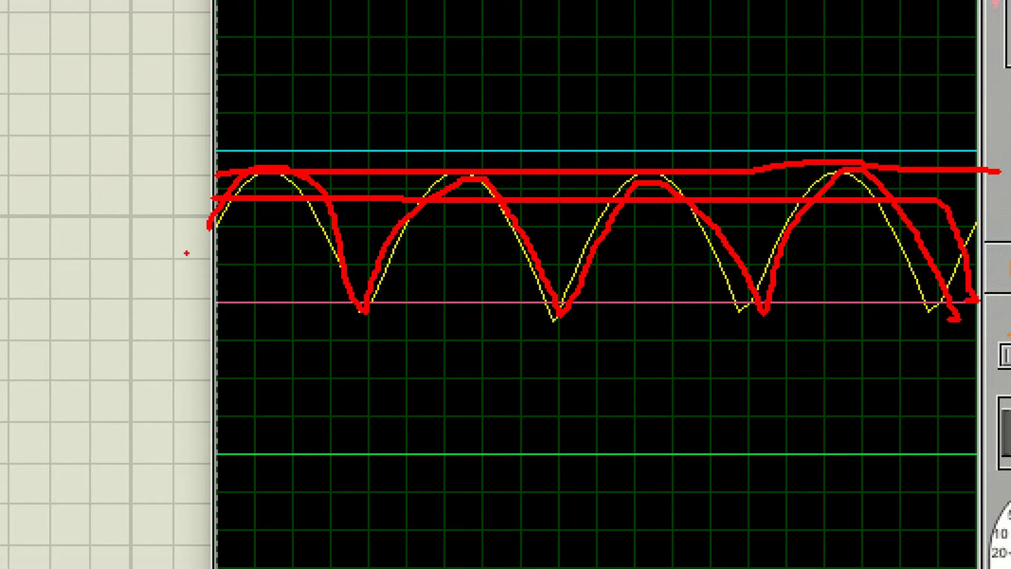
key(Escape)
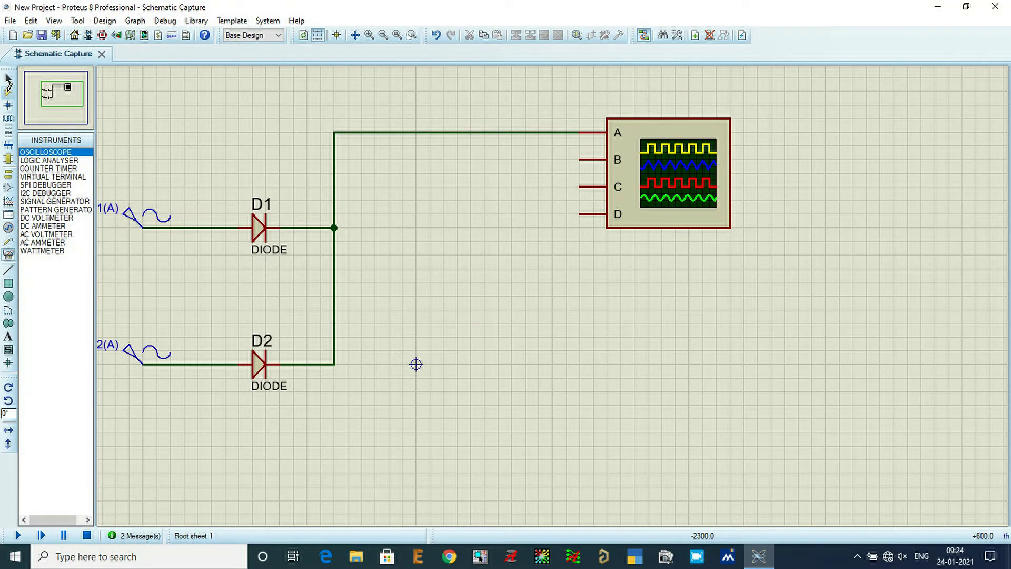
Pick the animated CAPACITOR model from the Capacitors category, Animated sub-category, of the device library.
click(24, 93)
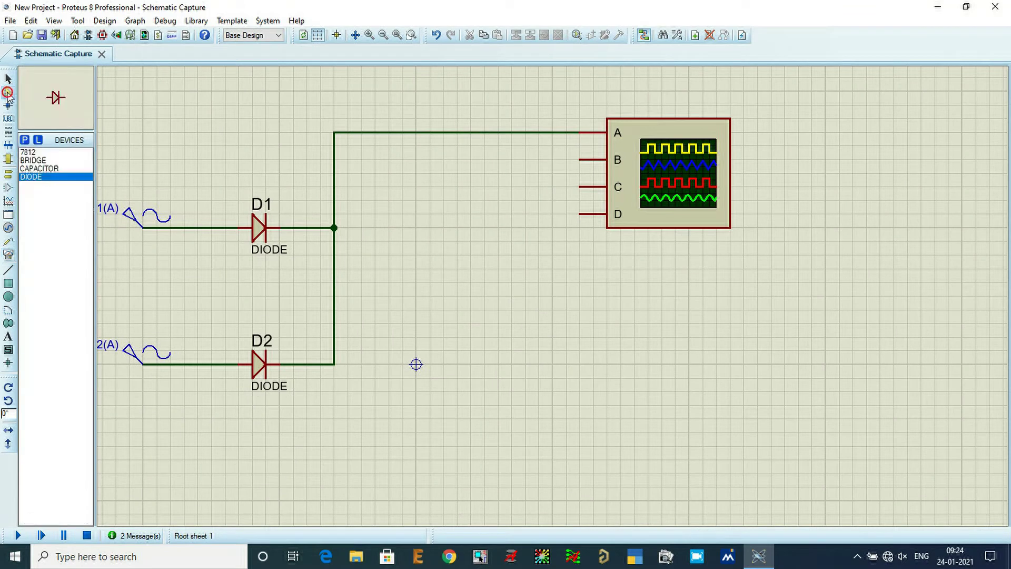
click(25, 140)
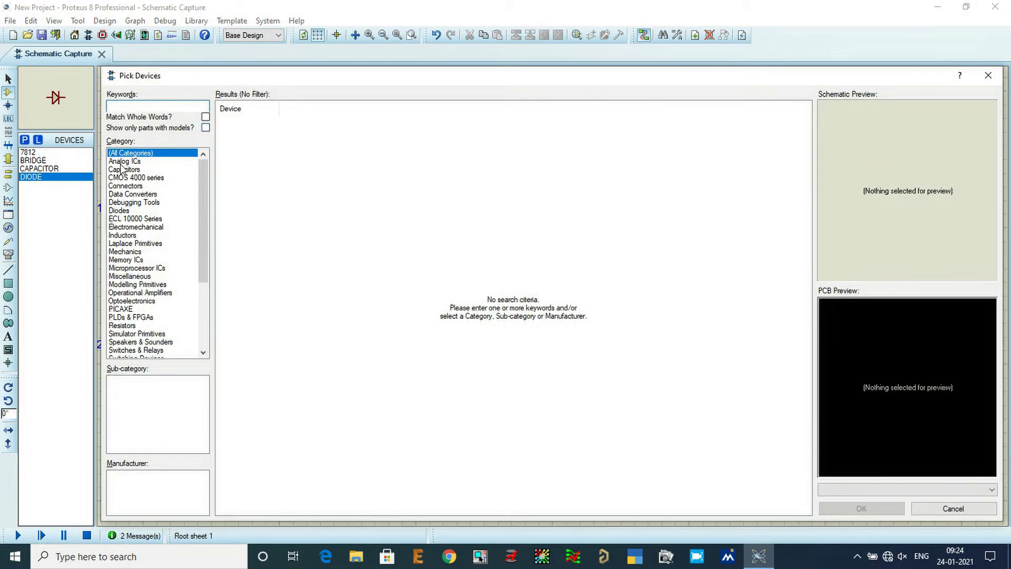
scroll(131, 199, down, 5)
scroll(132, 205, up, 5)
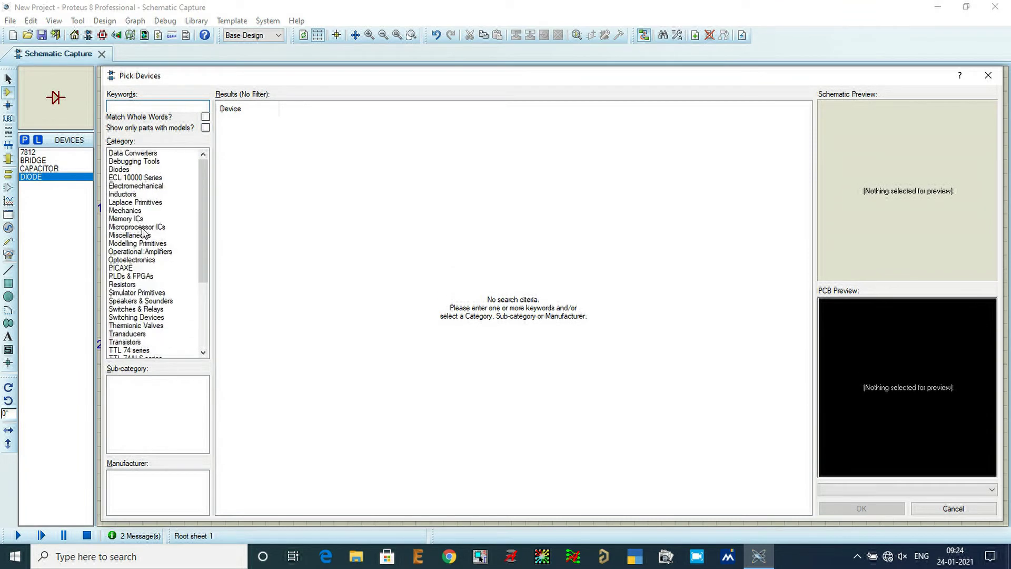
click(123, 169)
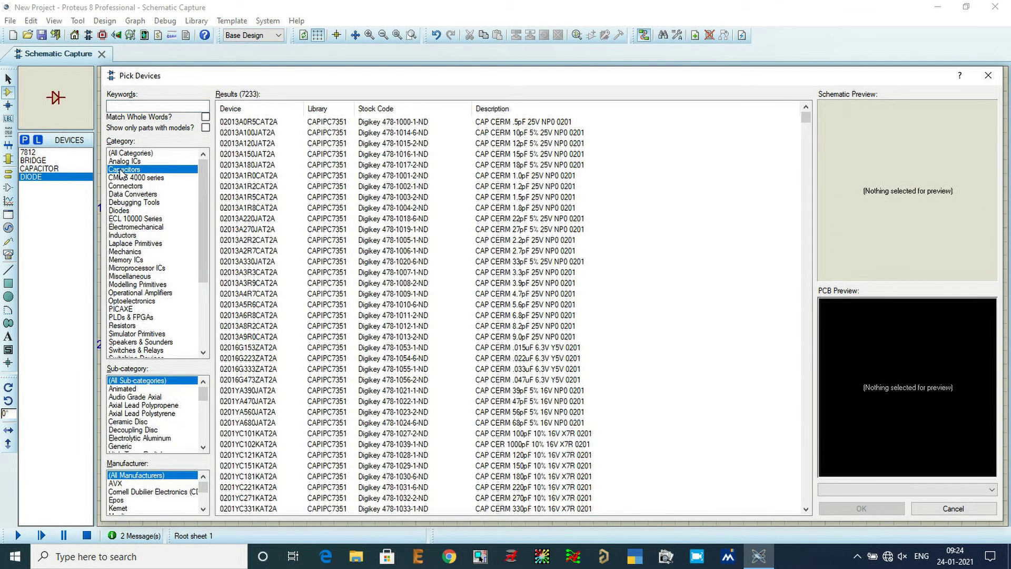
click(126, 389)
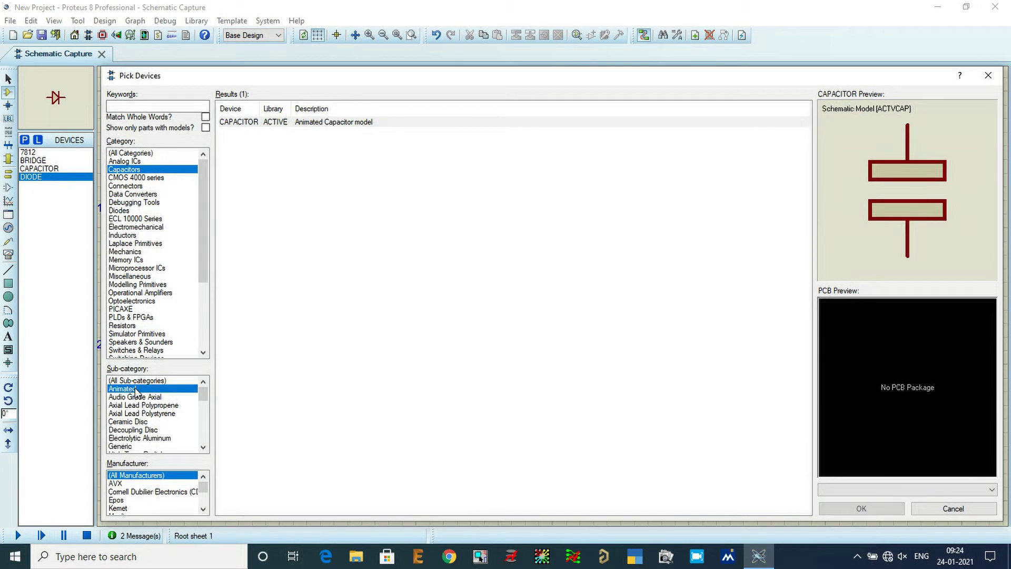
double_click(240, 122)
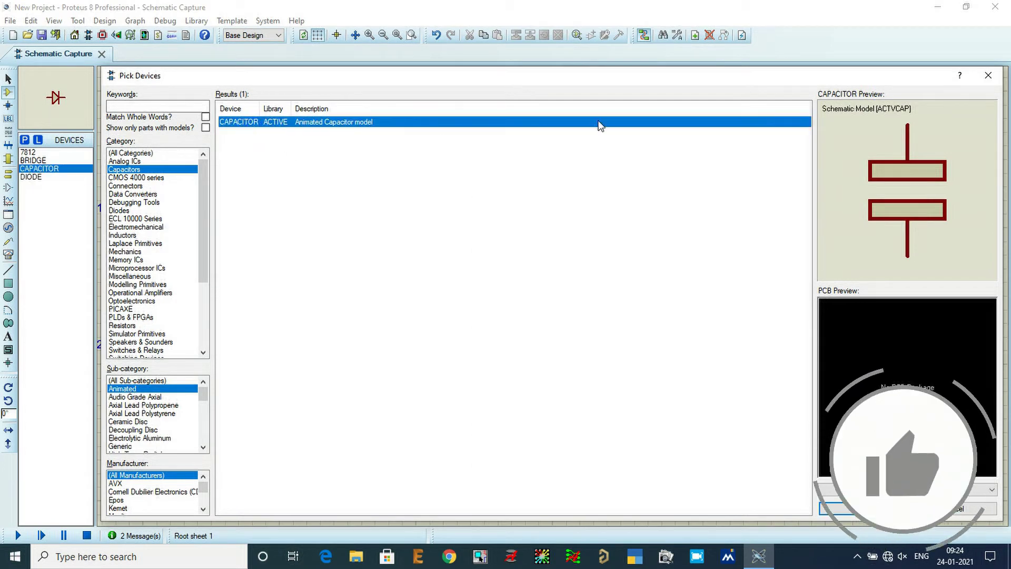
Place the CAPACITOR between and to the right of the two diodes, and wire its upper pin to D1's output junction.
click(988, 75)
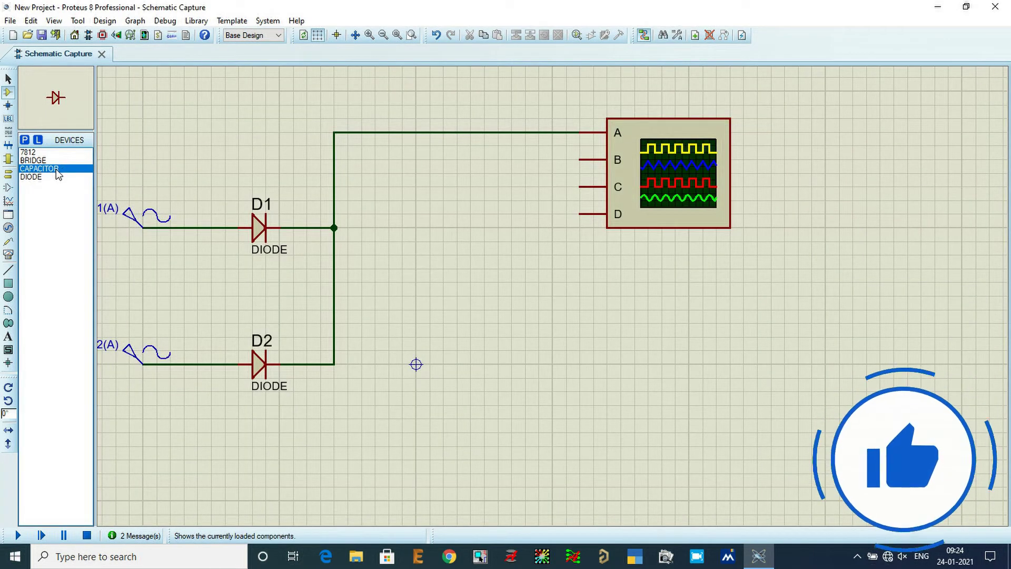
click(431, 247)
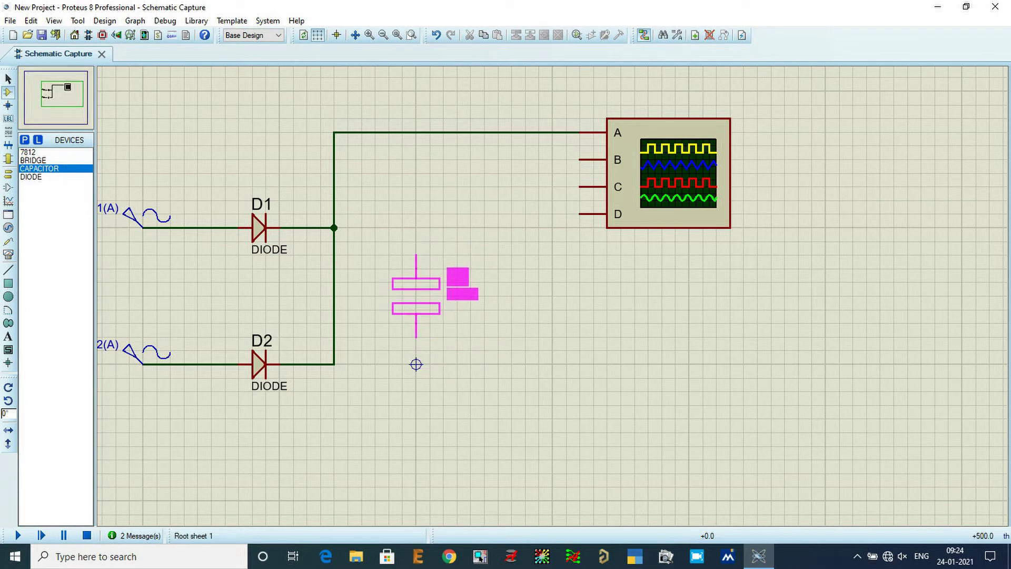
click(416, 277)
click(416, 255)
click(336, 226)
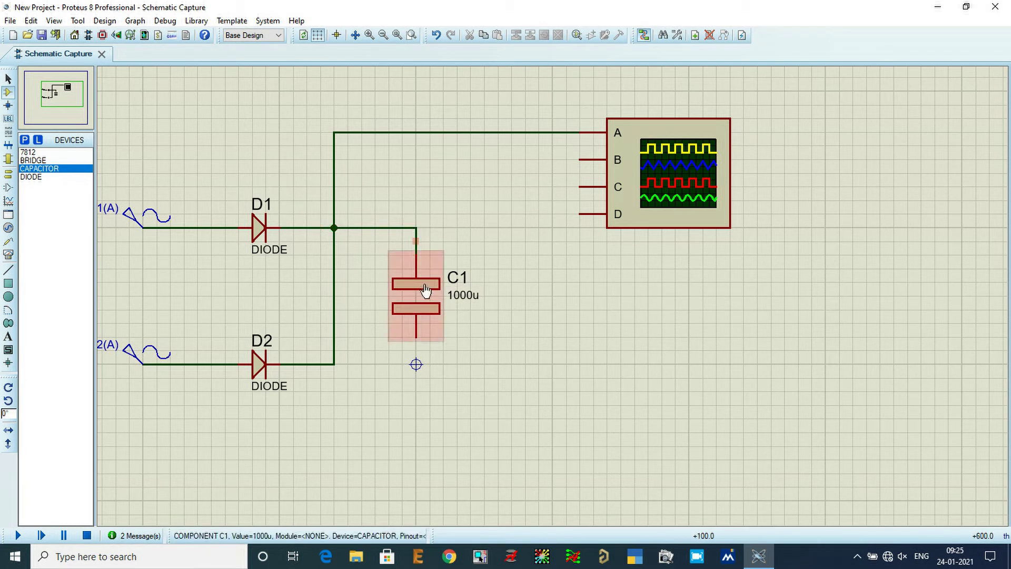
Place a GROUND terminal below capacitor C1 and wire it to the capacitor's lower pin.
scroll(340, 291, down, 1)
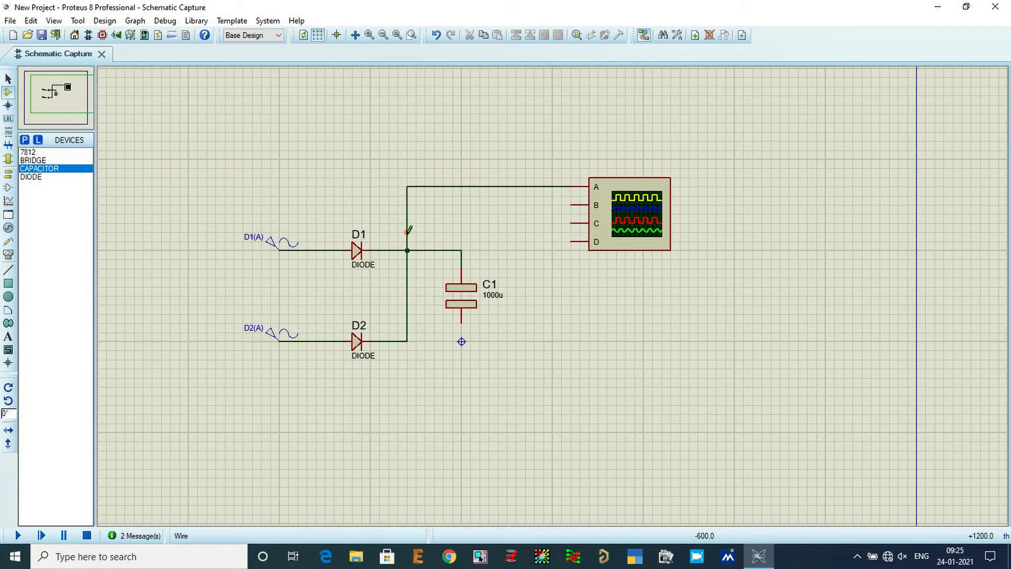
scroll(464, 411, up, 1)
scroll(678, 364, down, 1)
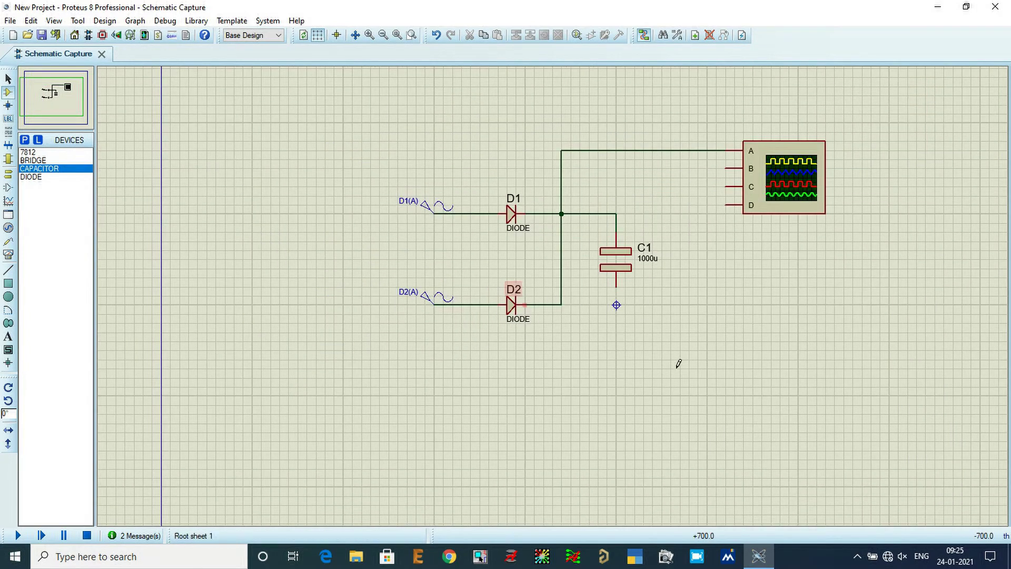
scroll(367, 265, up, 1)
right_click(377, 263)
mouse_move(427, 279)
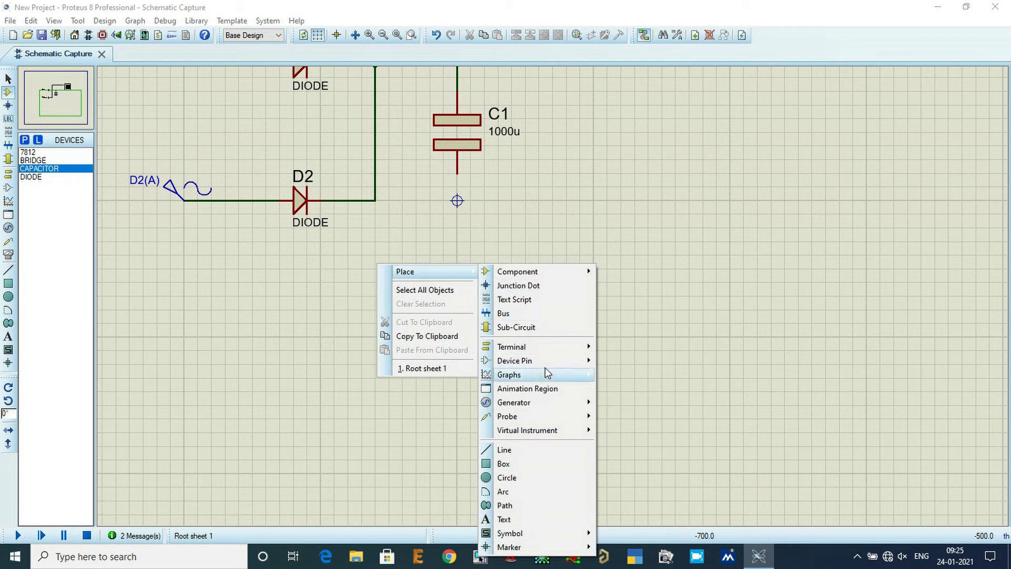
mouse_move(545, 346)
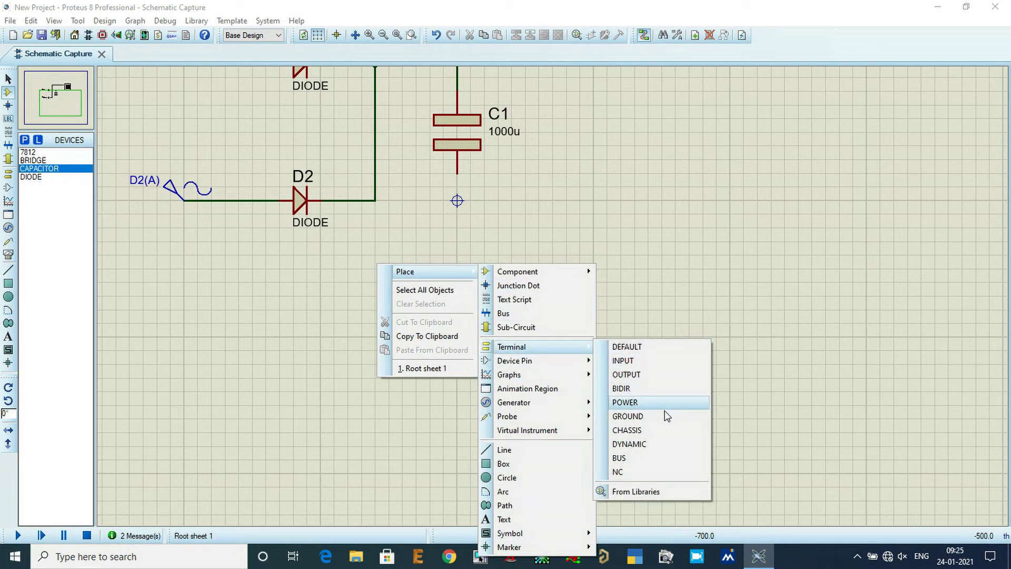
click(658, 416)
click(458, 284)
click(456, 174)
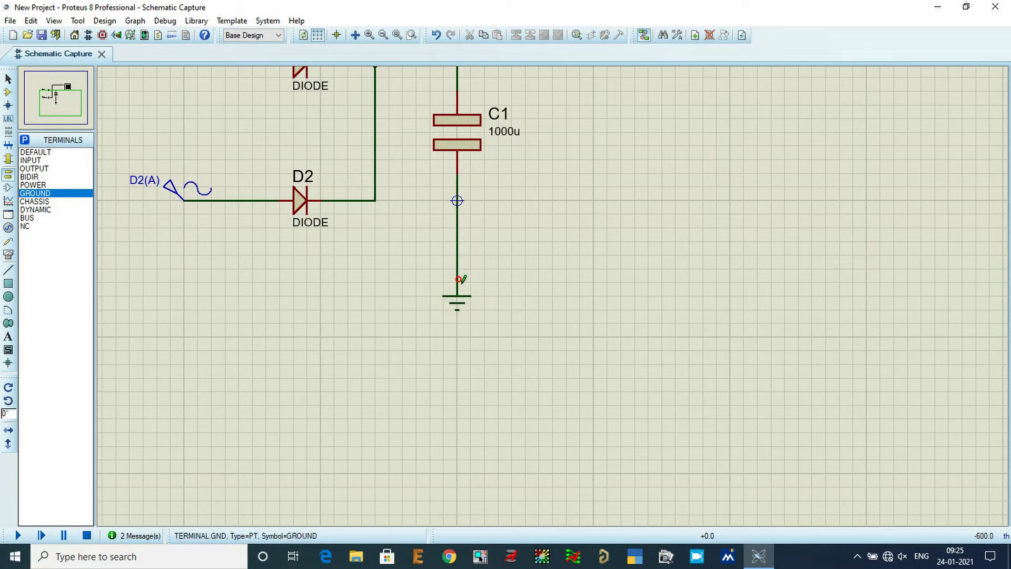
click(459, 279)
scroll(462, 348, down, 1)
scroll(542, 295, down, 1)
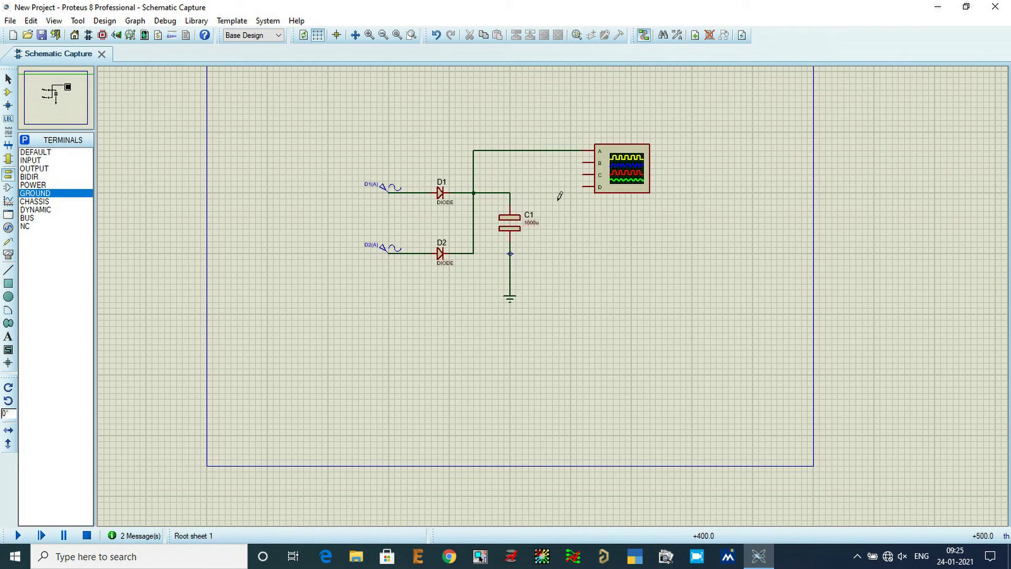
scroll(596, 184, up, 1)
scroll(554, 291, up, 1)
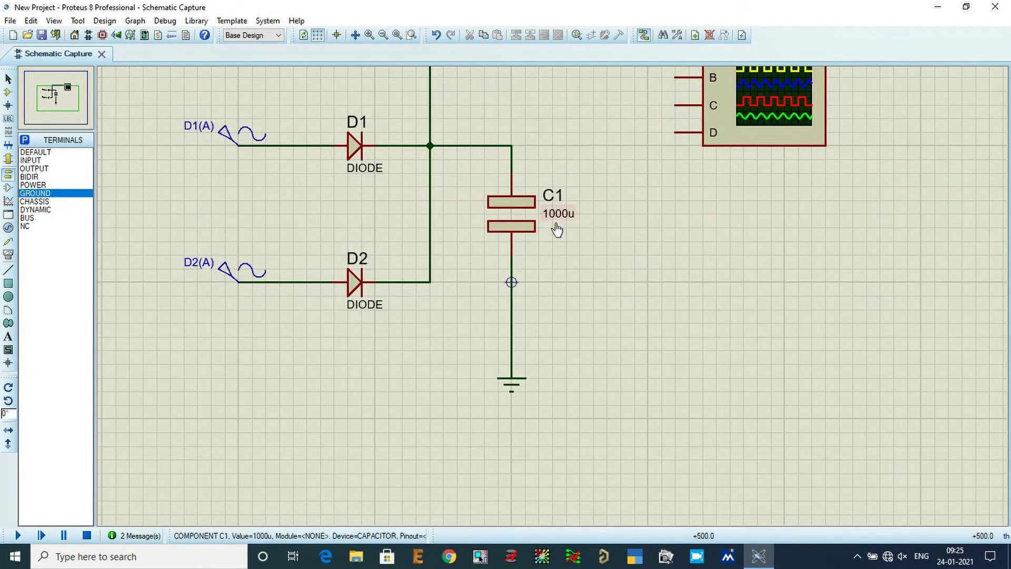
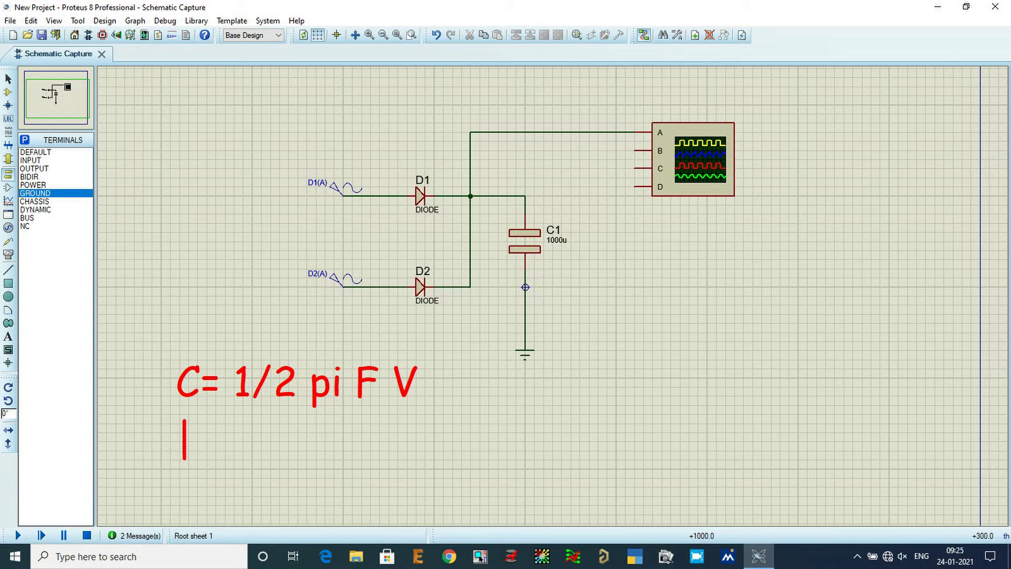
text(pi)
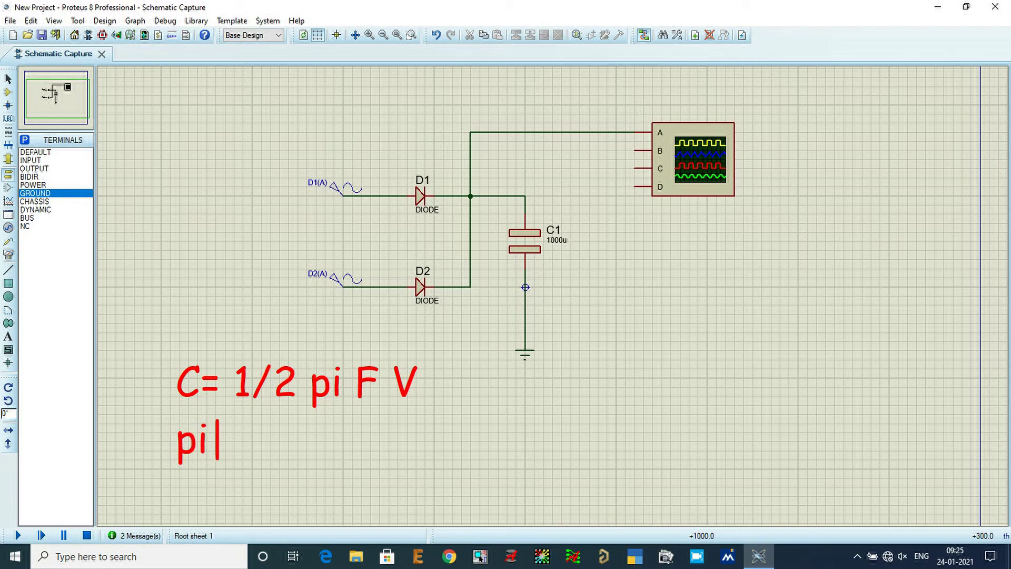
text(=3.142)
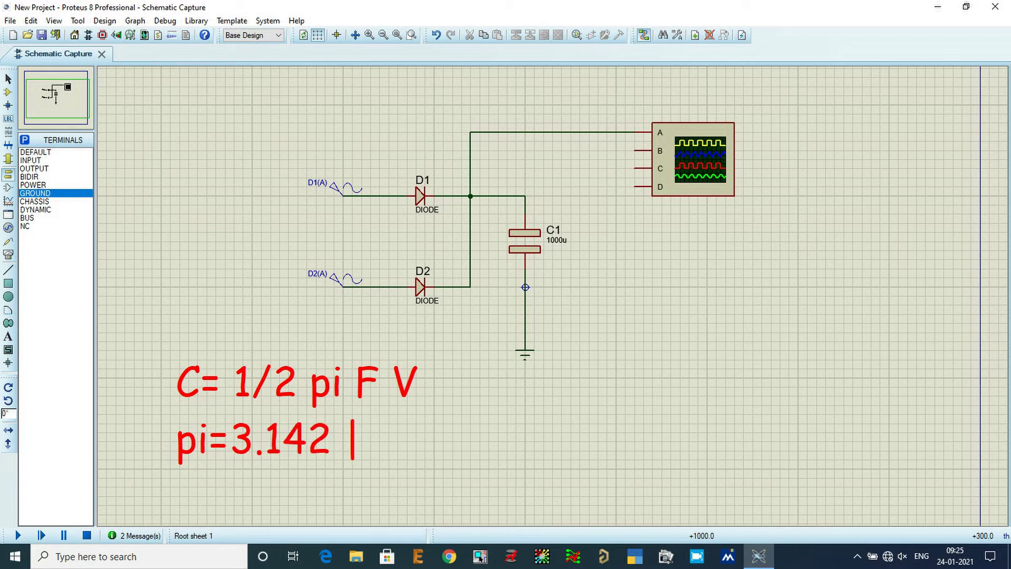
text( F)
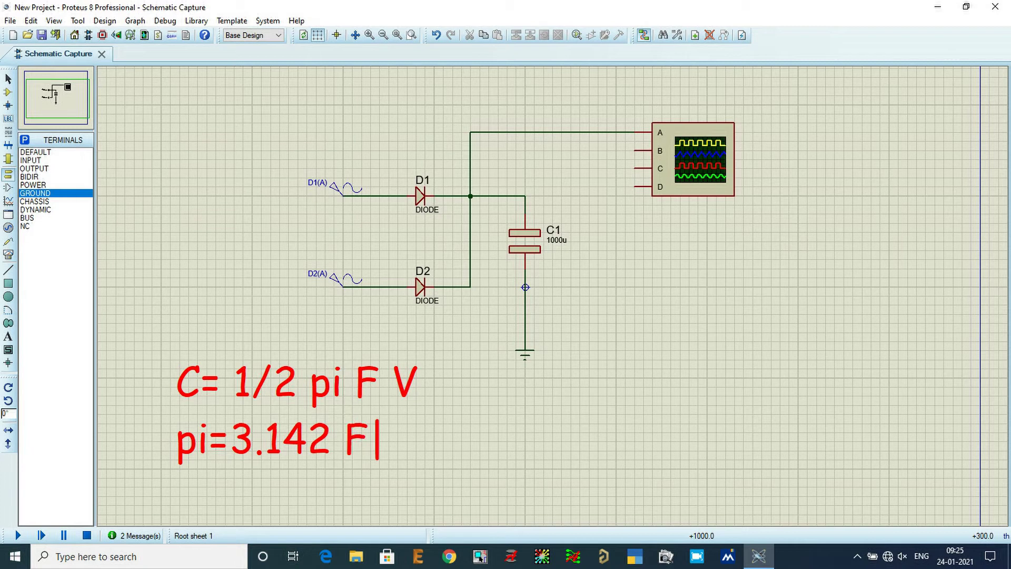
text(=50H)
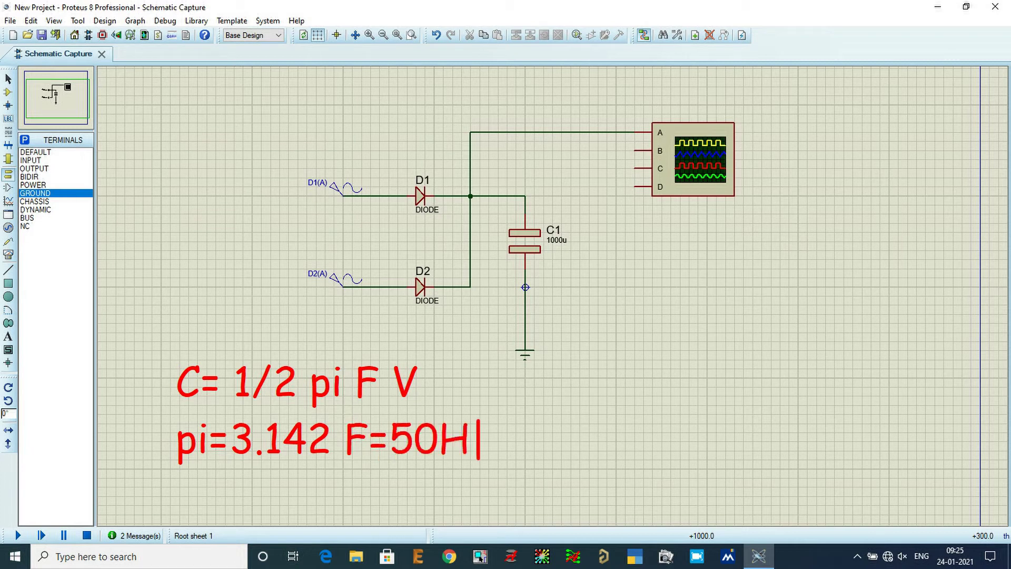
text(z )
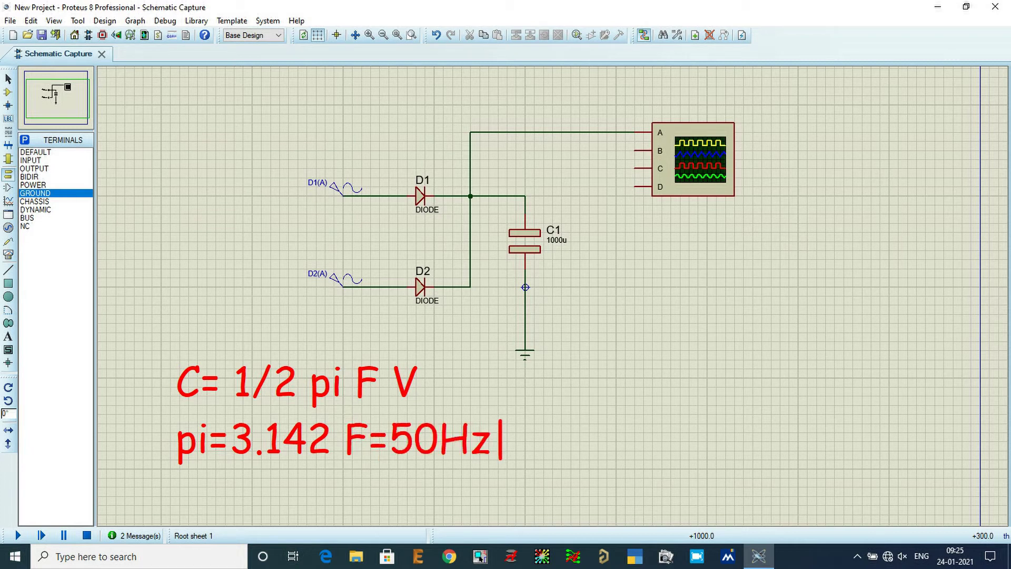
text(V=)
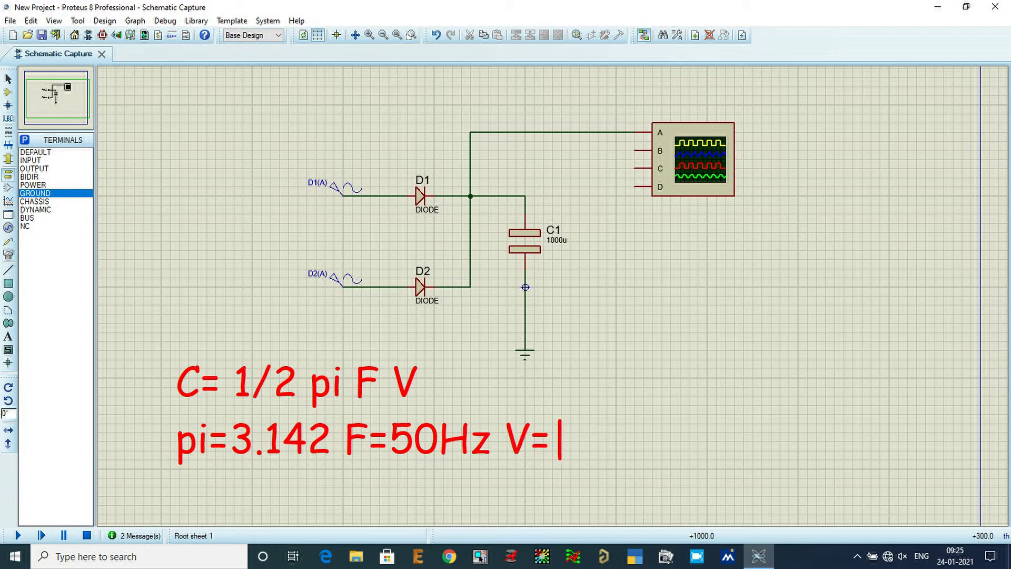
text(40V)
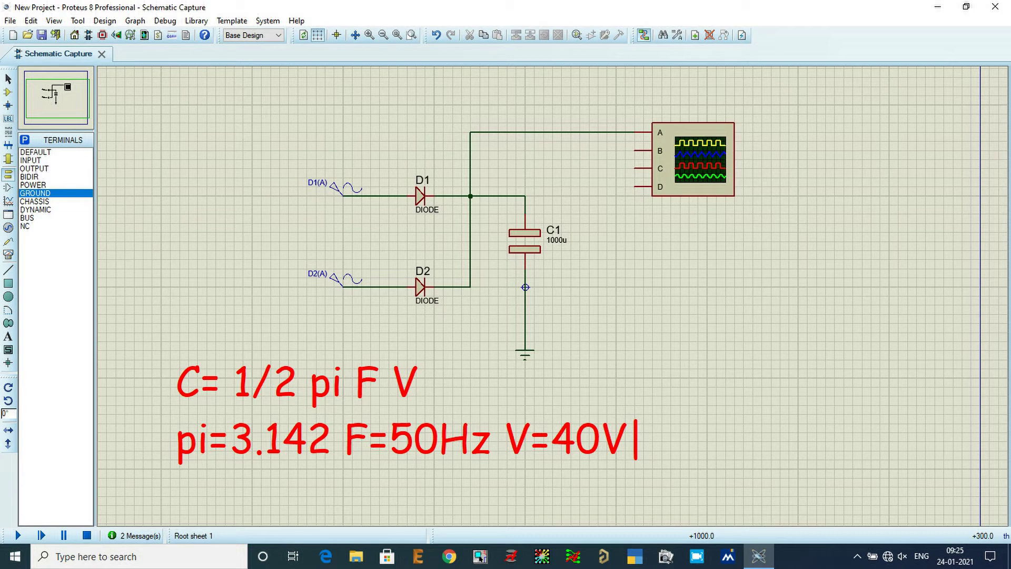
Open the Windows Calculator and compute 2 × 3.142 × 50 × 40 for the capacitance formula.
key(super)
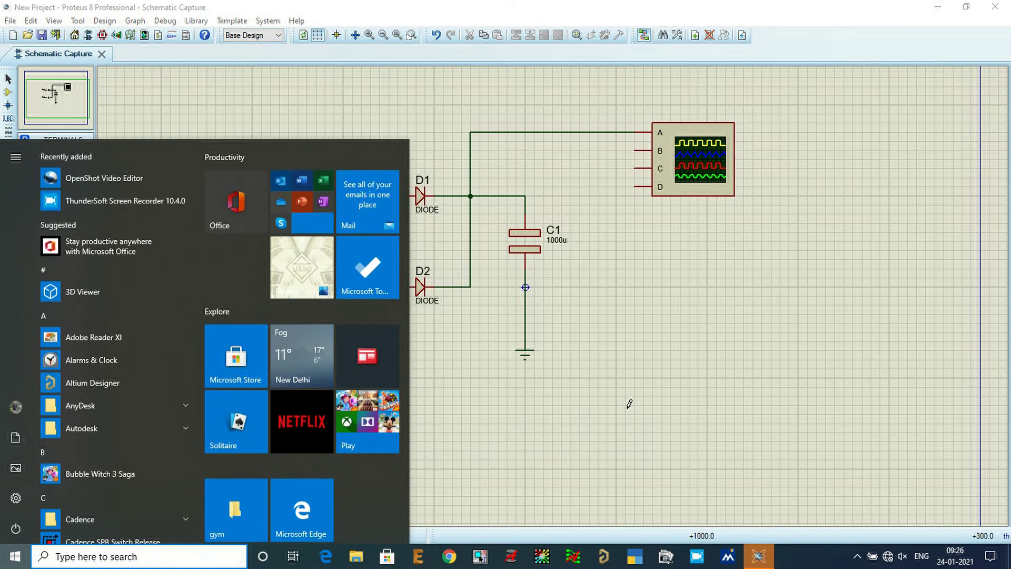
text(ca)
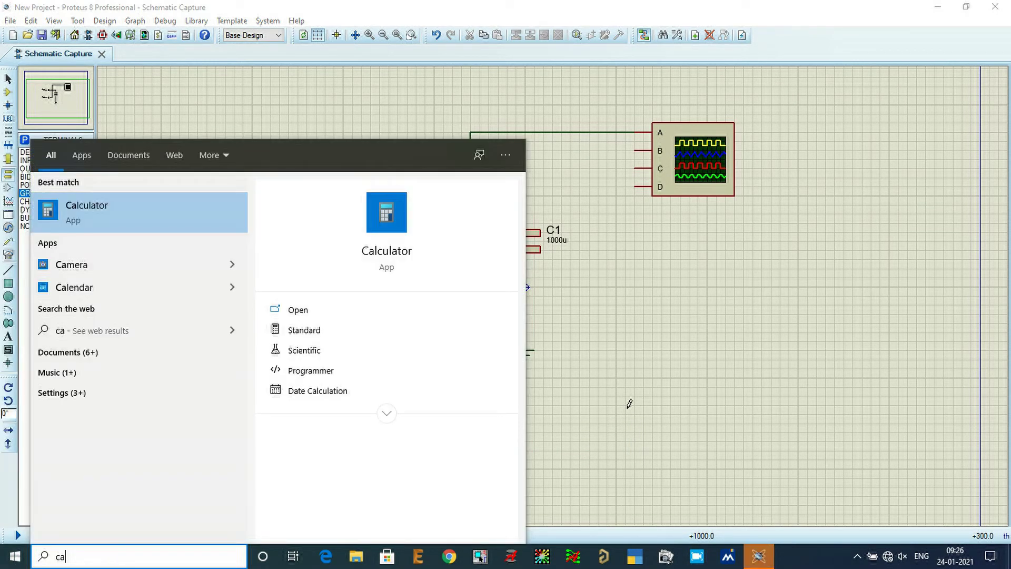
key(Return)
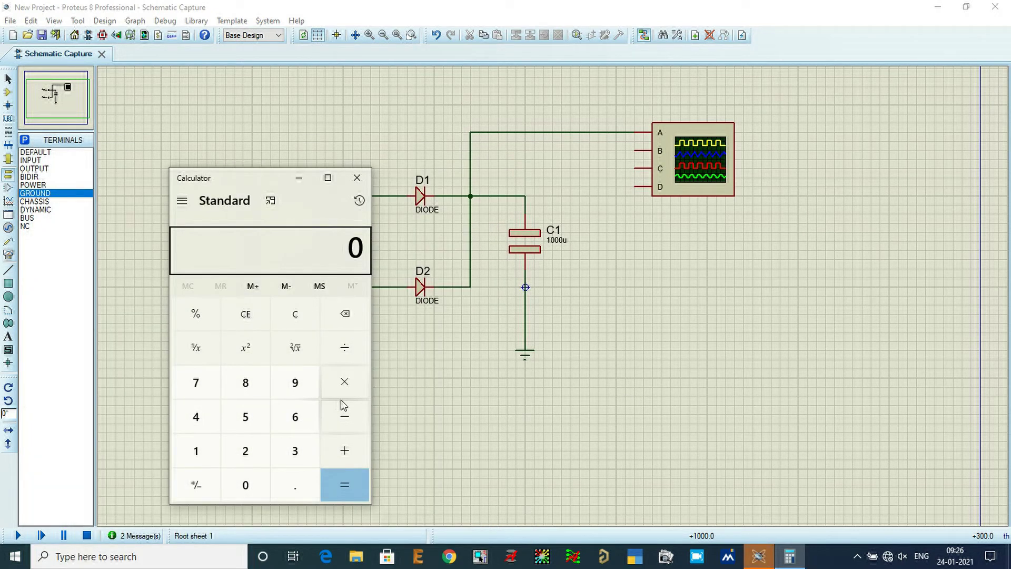
text(2)
text(*)
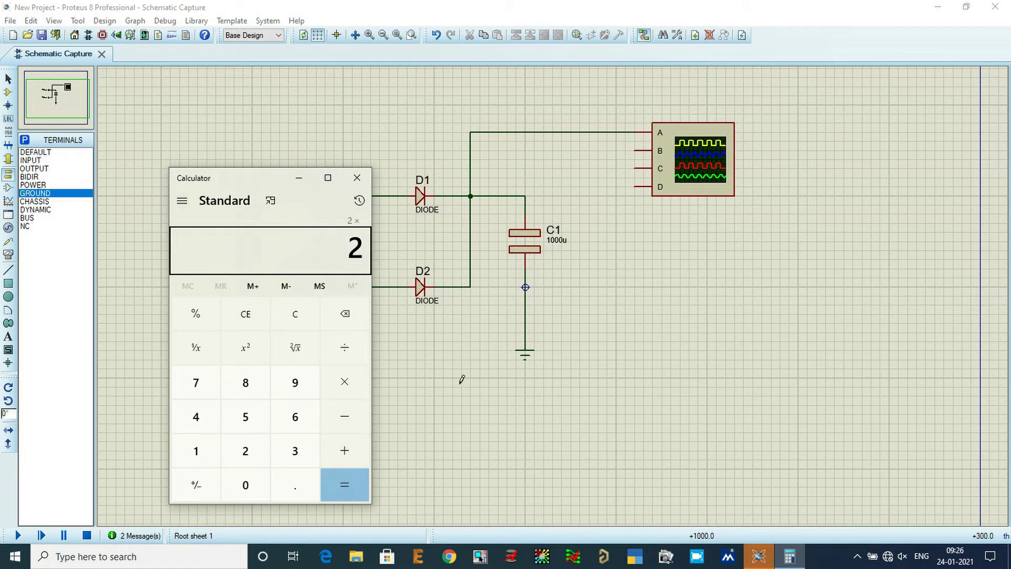
text(3.14)
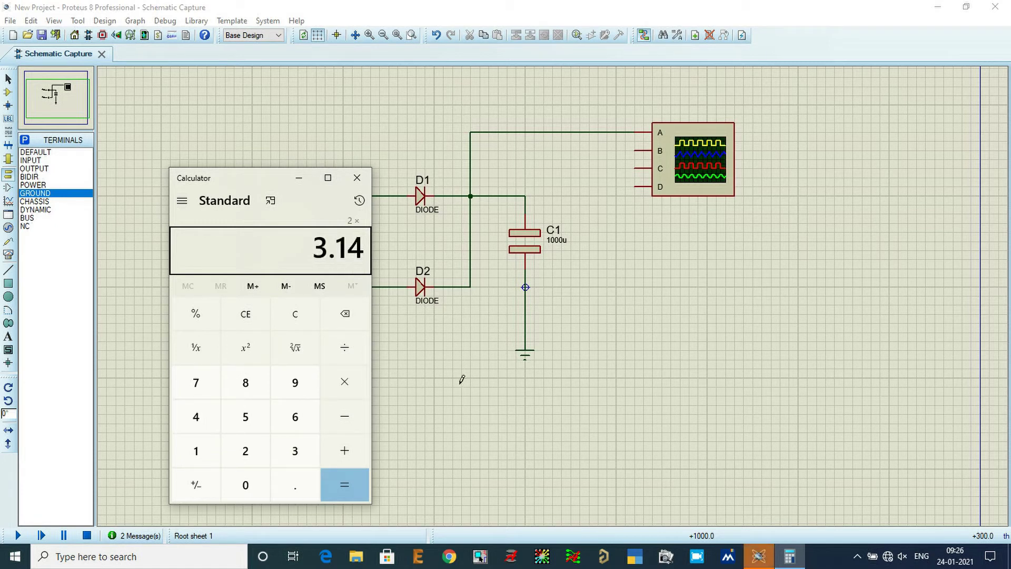
text(2)
text(*)
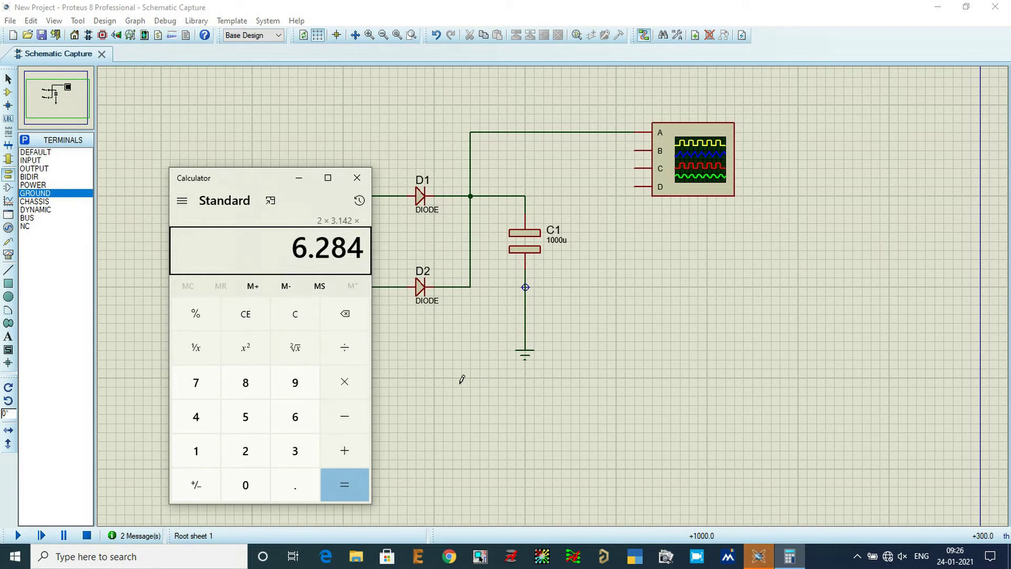
text(50)
text(*)
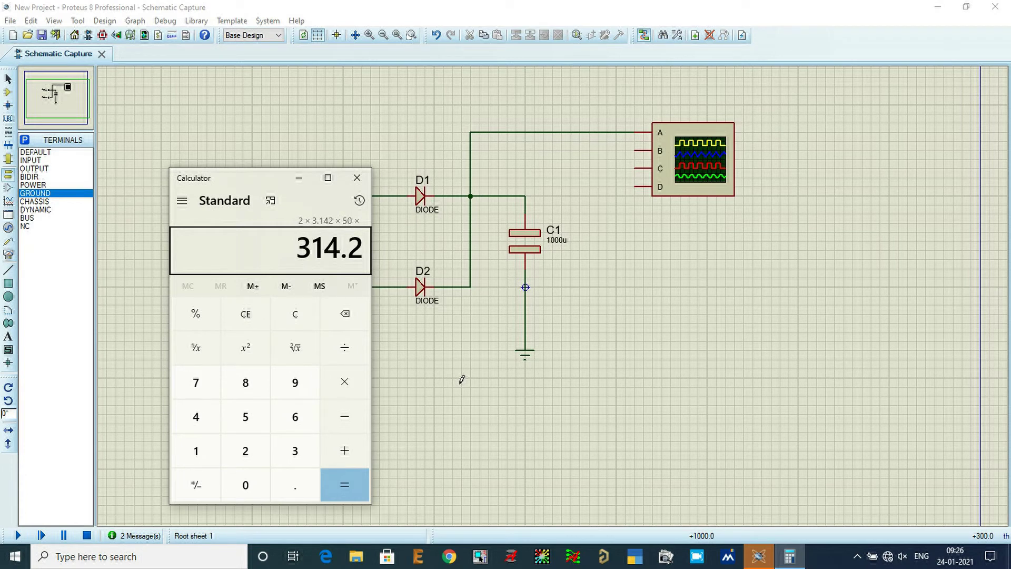
text(40)
key(Return)
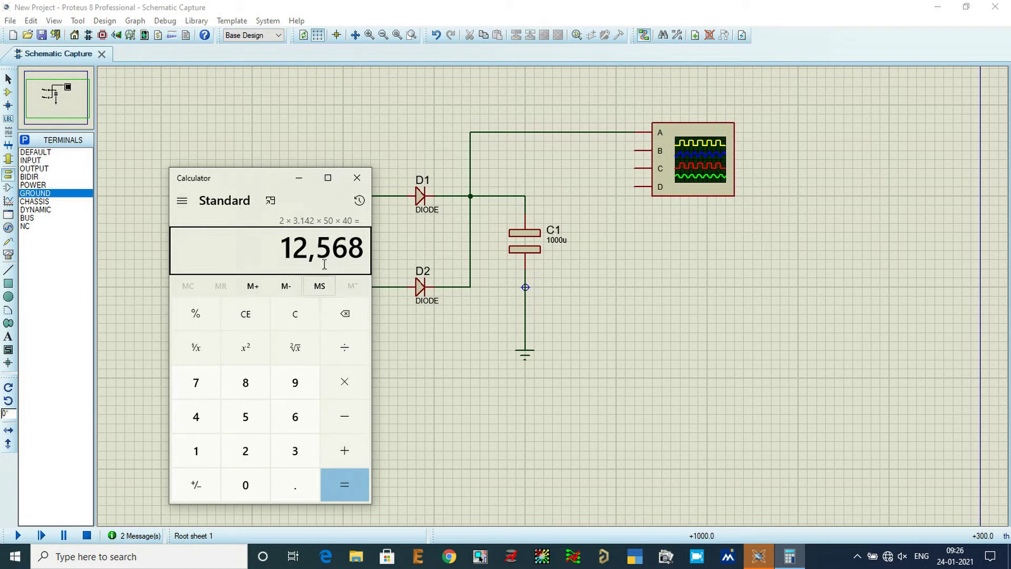
Take the reciprocal of the product, check its leading digits and exponent, and minimize the Calculator.
click(196, 347)
drag(183, 240, 207, 240)
drag(335, 241, 365, 242)
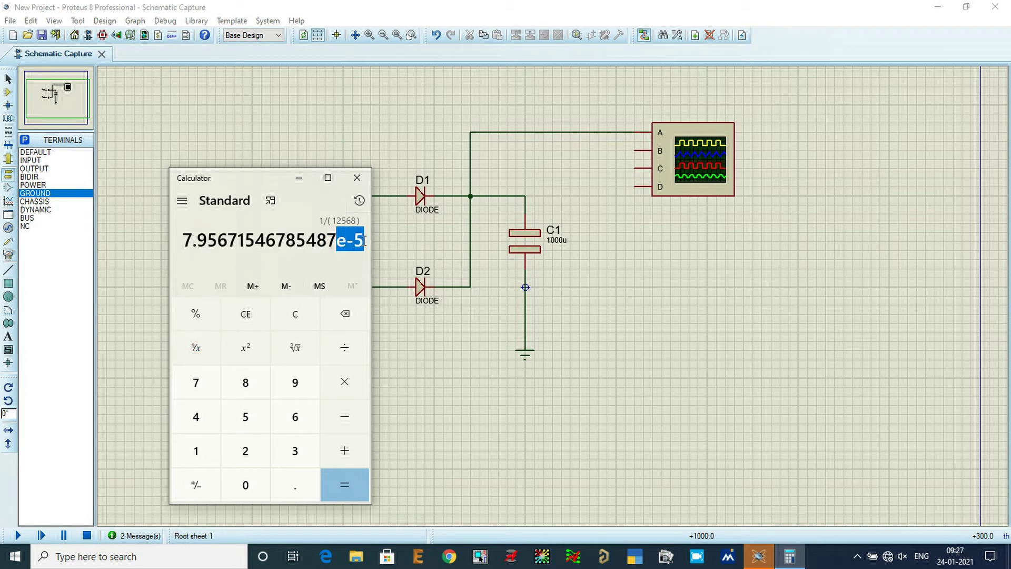
click(206, 246)
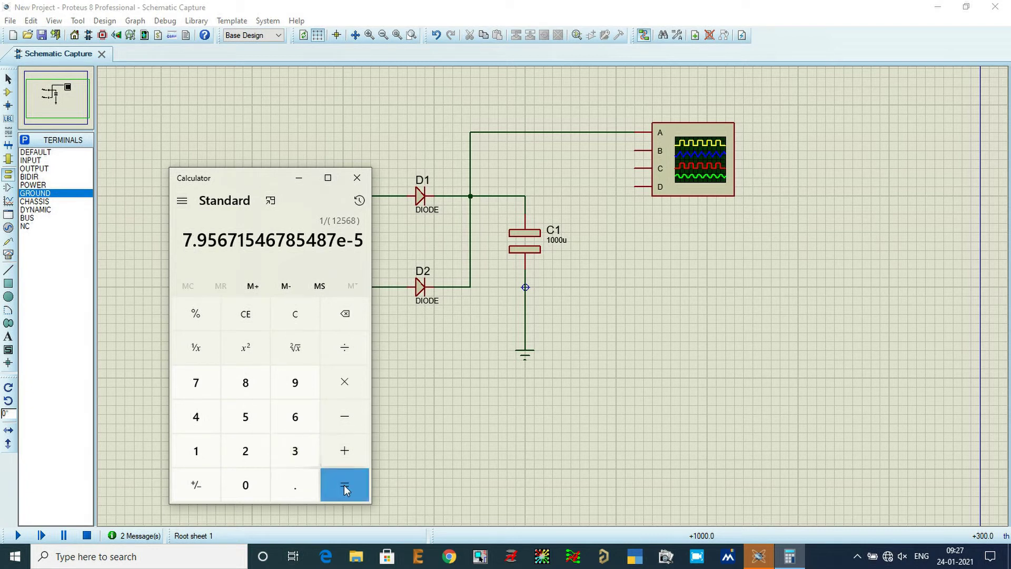
drag(336, 241, 363, 240)
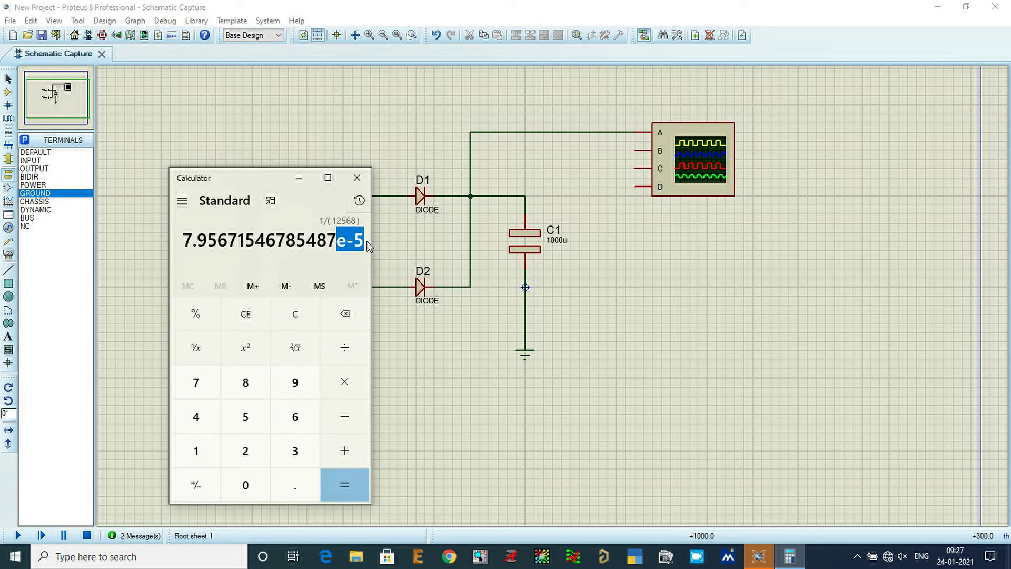
click(298, 178)
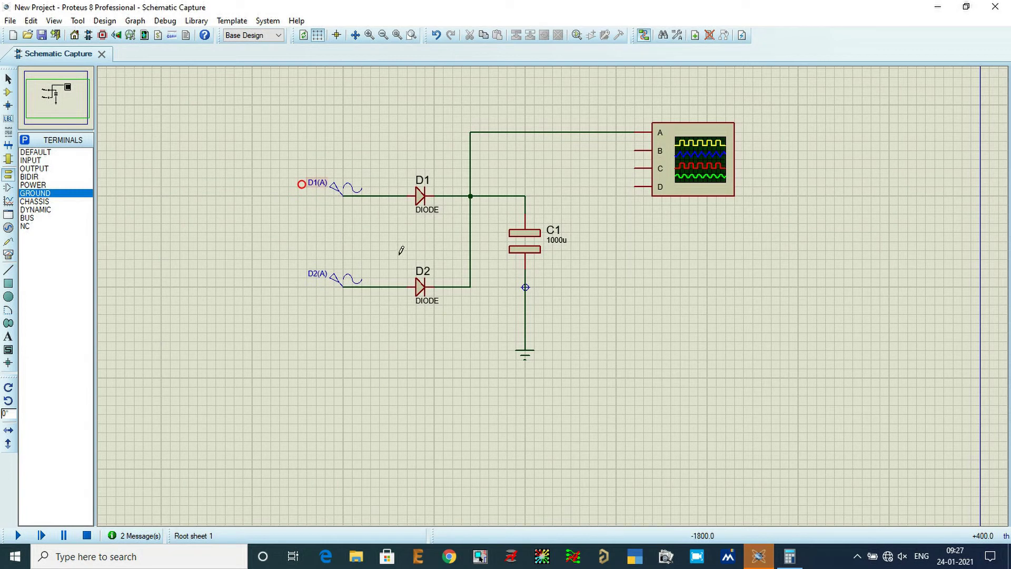
Set capacitor C1's capacitance to 79.5u and its working voltage to 40V.
double_click(526, 245)
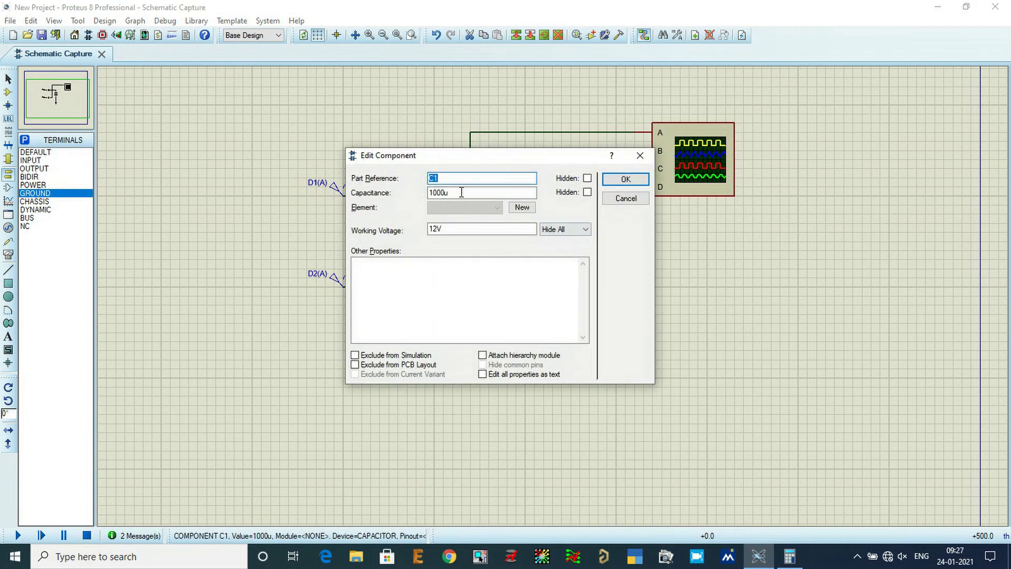
drag(446, 192, 428, 193)
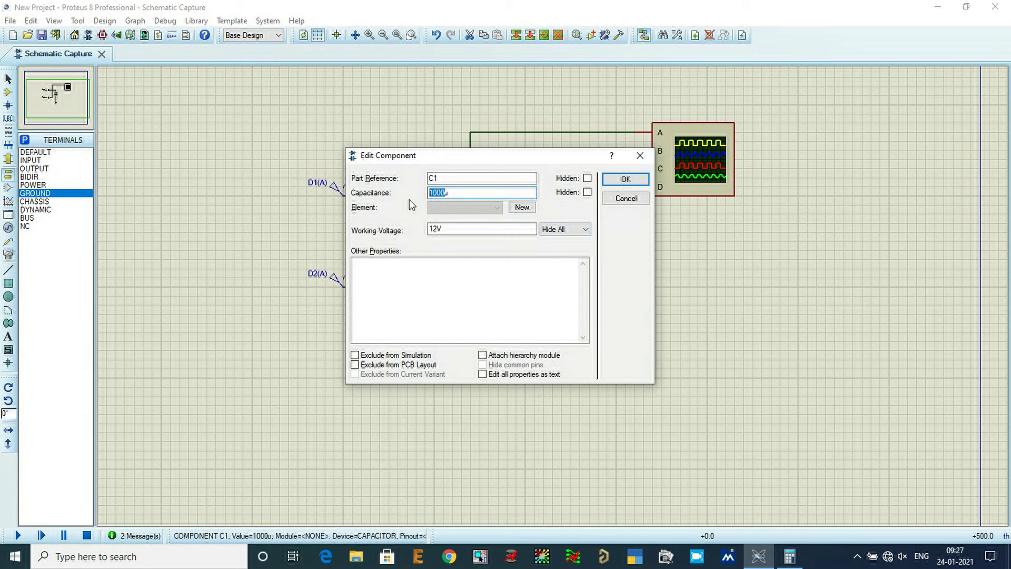
text(79.5u)
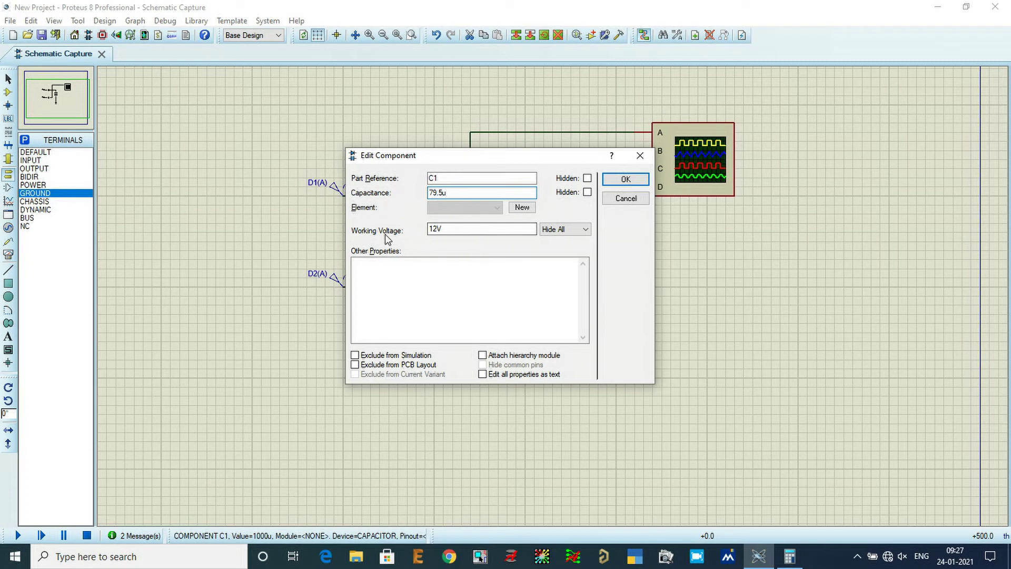
drag(429, 229, 438, 230)
text(40V)
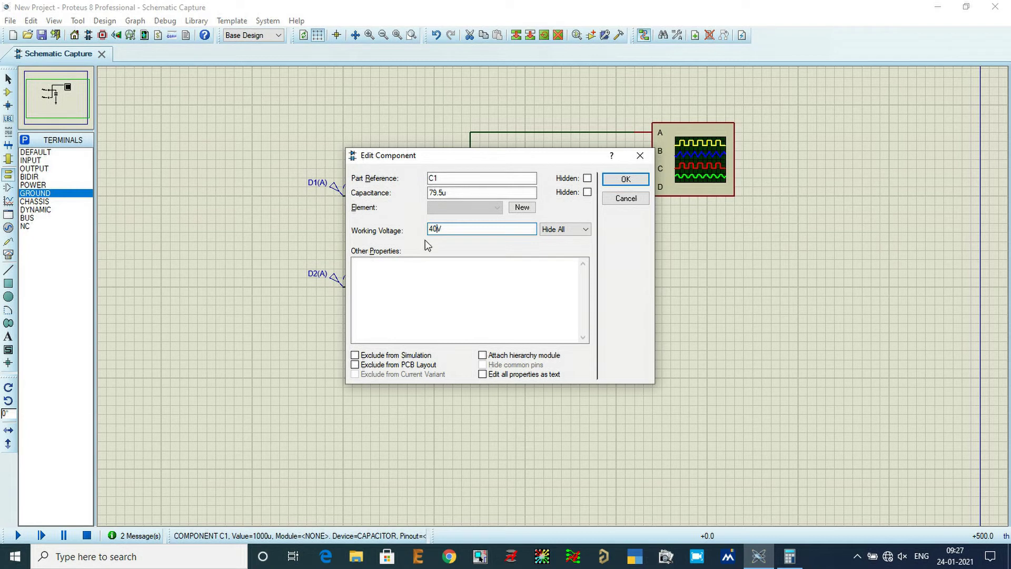
click(624, 179)
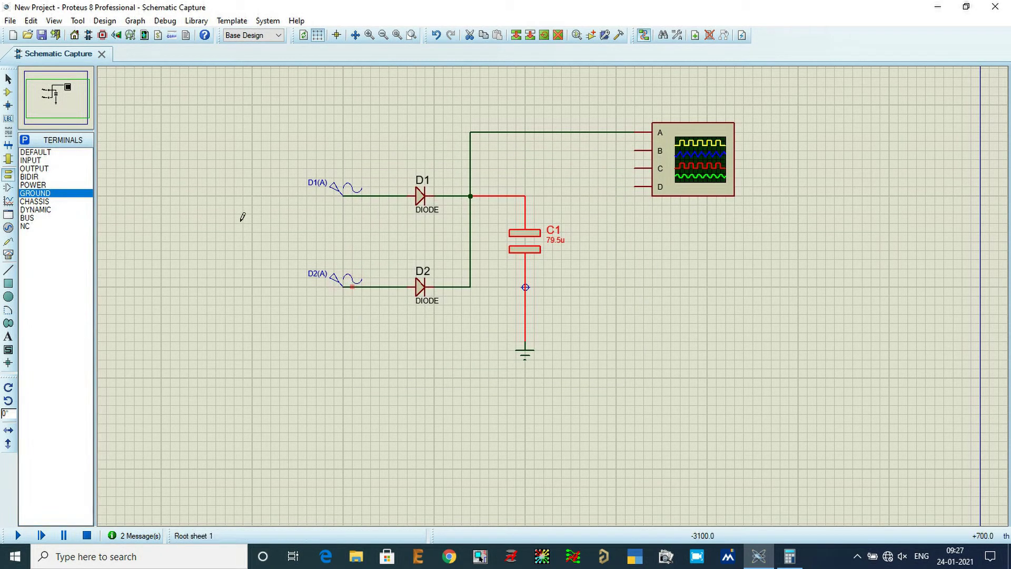
Move the oscilloscope higher on the sheet, keeping its channel A wire attached.
click(227, 206)
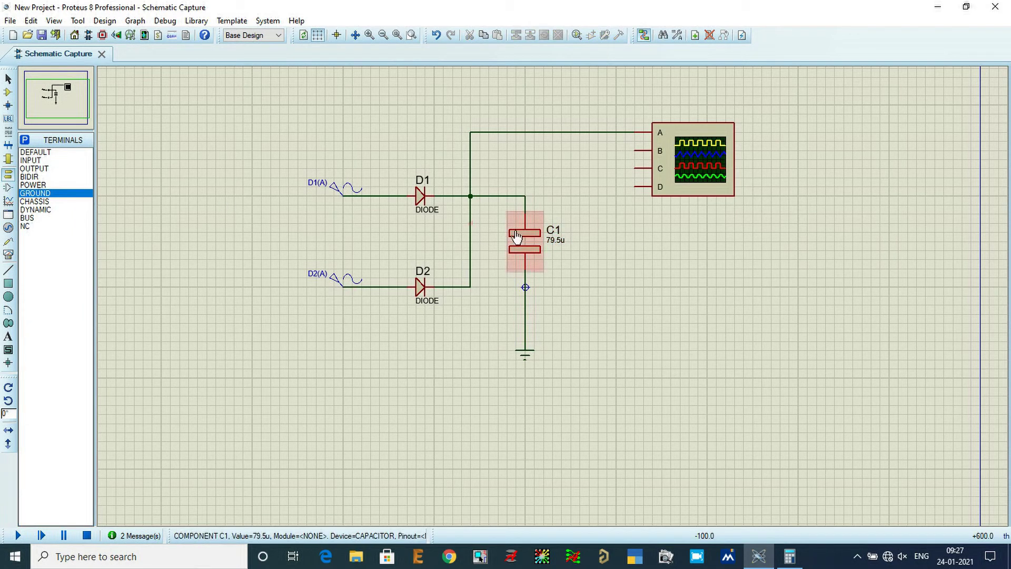
drag(711, 196, 713, 155)
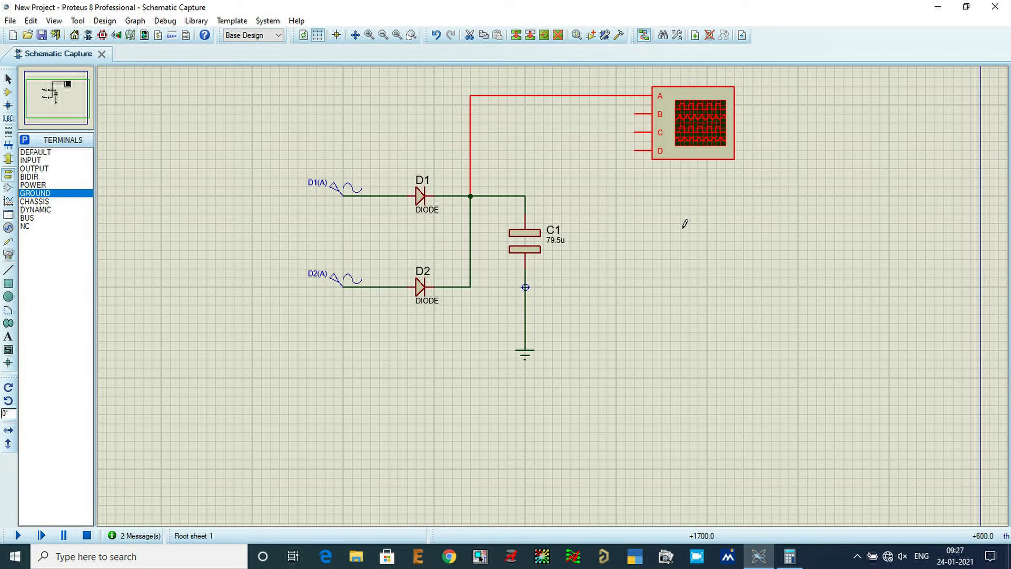
Run the simulation, set the oscilloscope's Channel A to 1 V and its timebase to 5 ms to inspect the filtered output, and stop it.
click(18, 536)
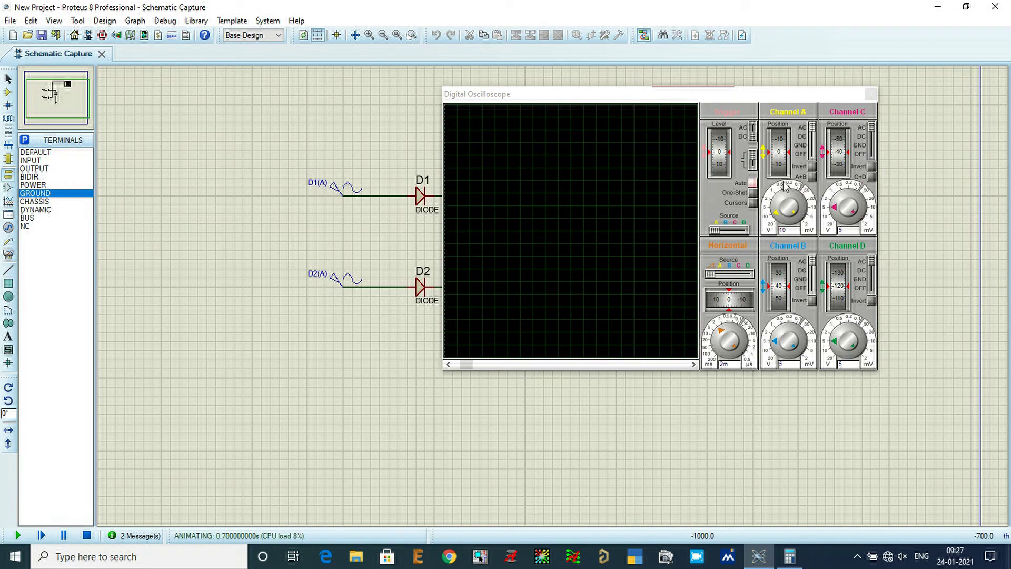
click(786, 208)
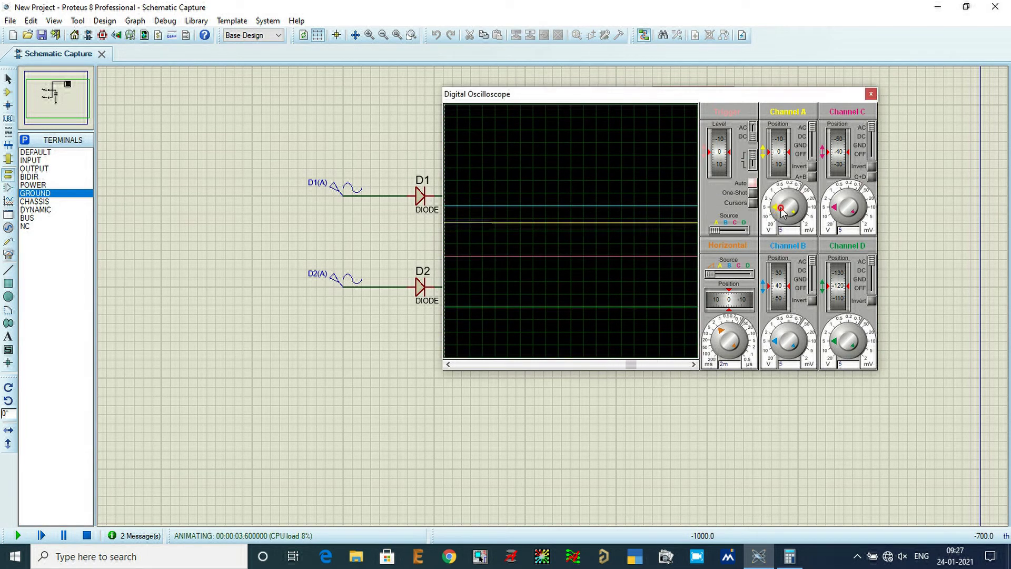
click(785, 206)
click(785, 206)
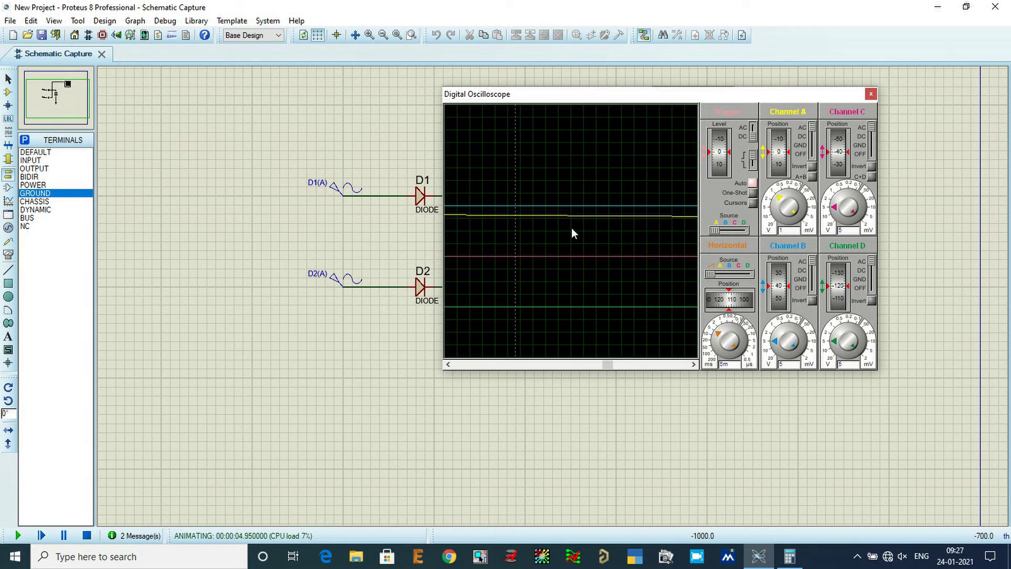
scroll(588, 226, up, 1)
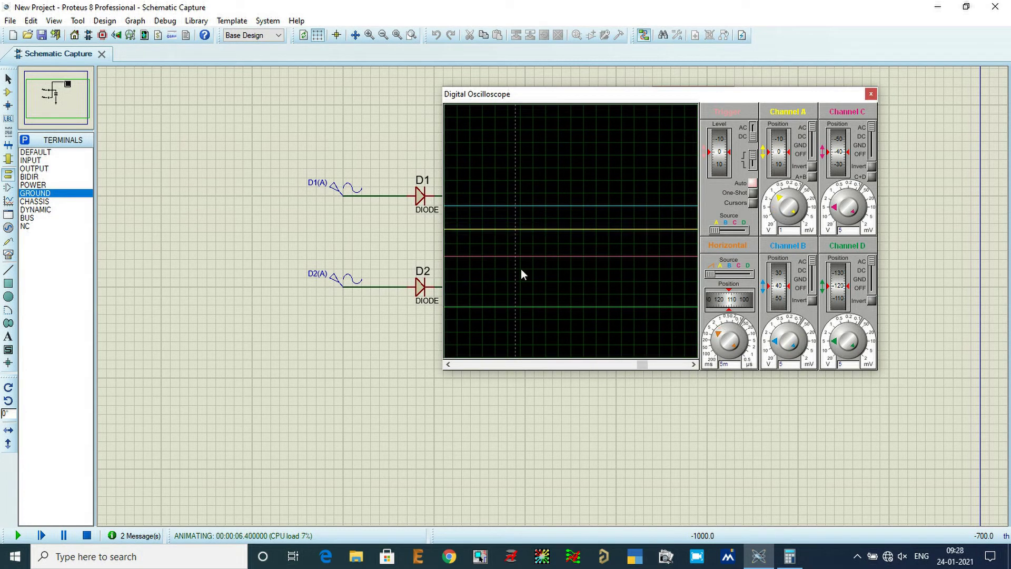
click(87, 536)
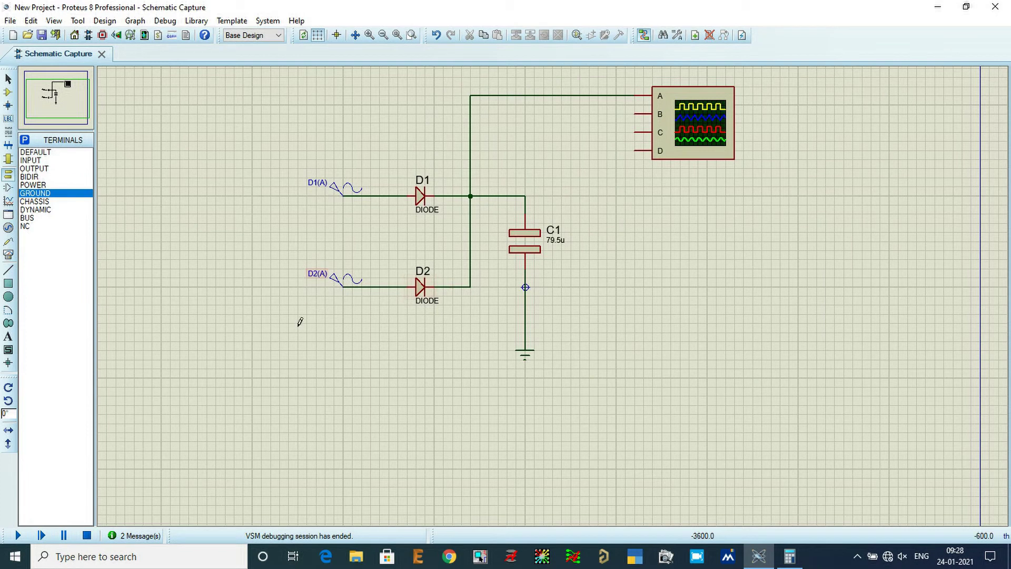
Search the device library for 7812 and pick the 12V fixed 1A positive regulator for the devices list.
scroll(550, 298, down, 2)
scroll(713, 261, up, 1)
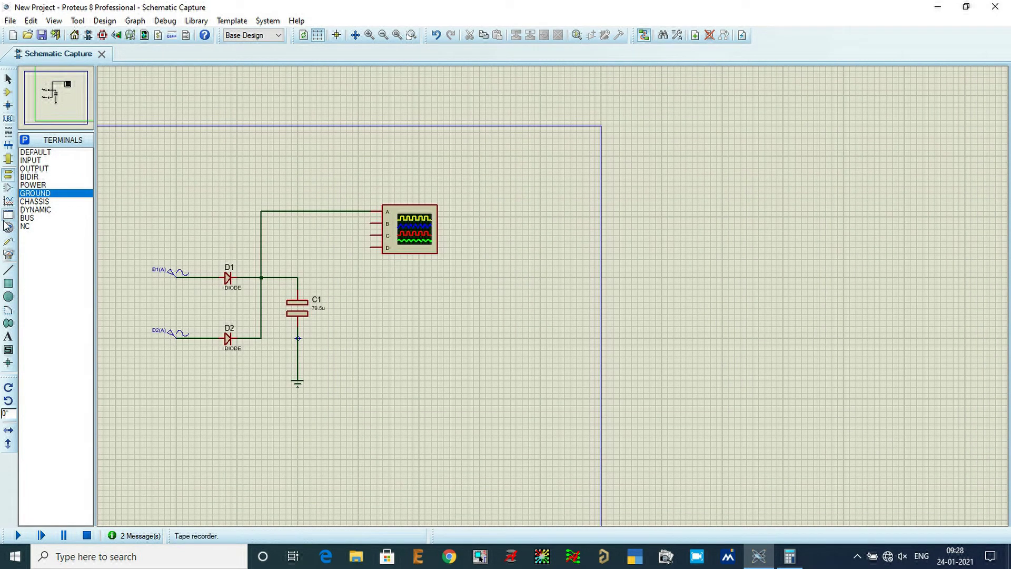
click(8, 92)
click(24, 139)
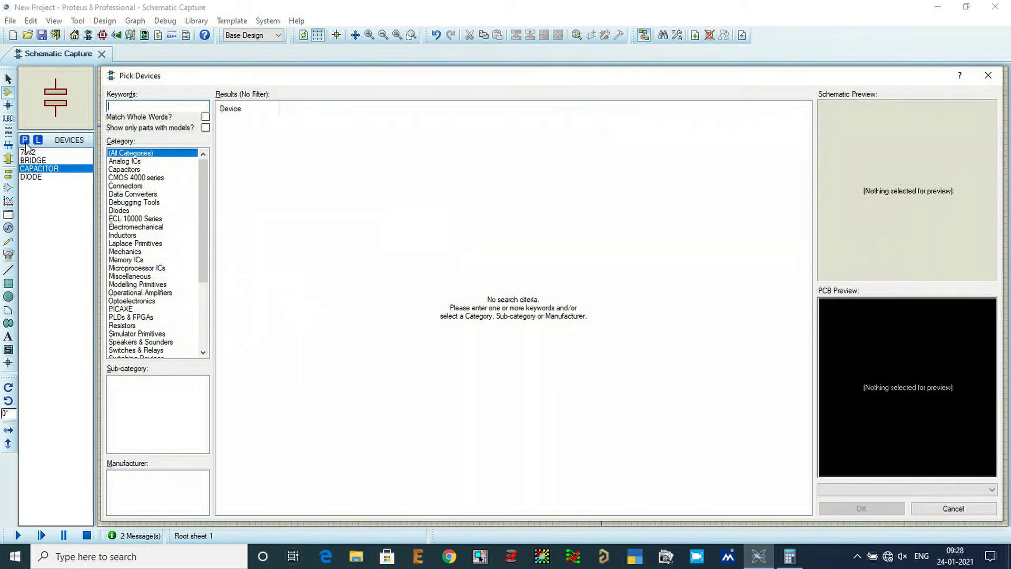
text(780)
key(BackSpace)
text(12)
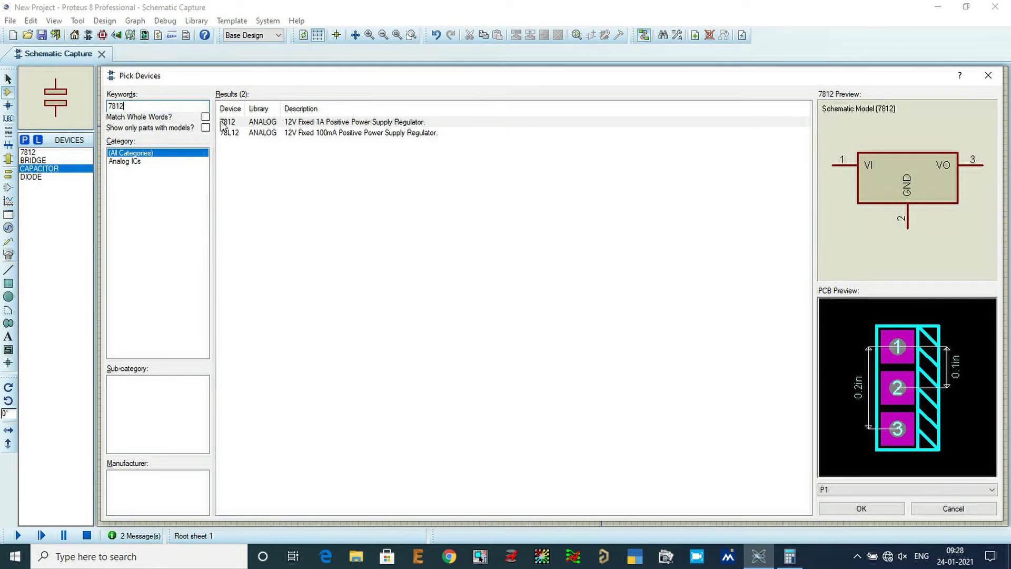
click(349, 125)
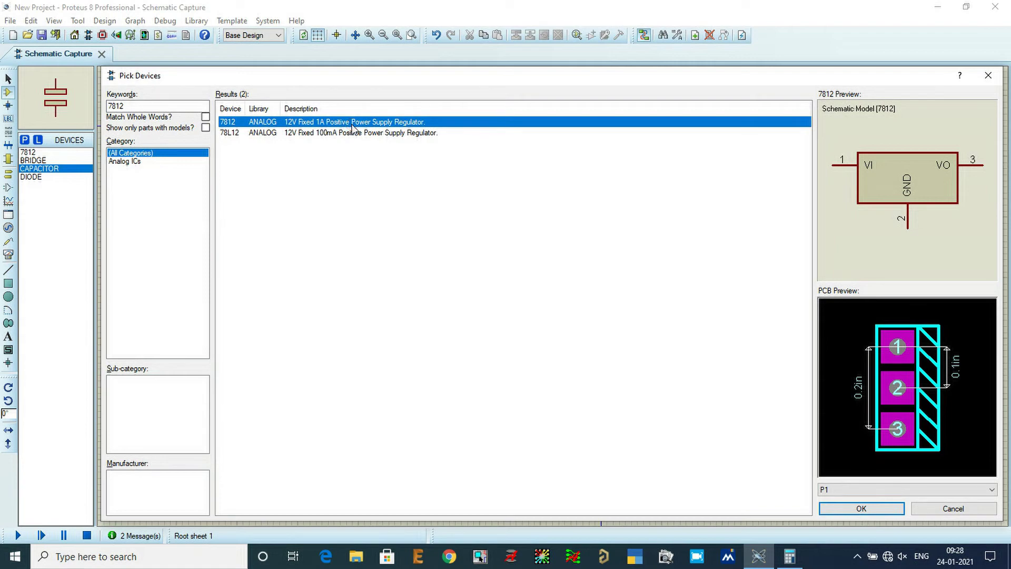
double_click(350, 125)
click(987, 78)
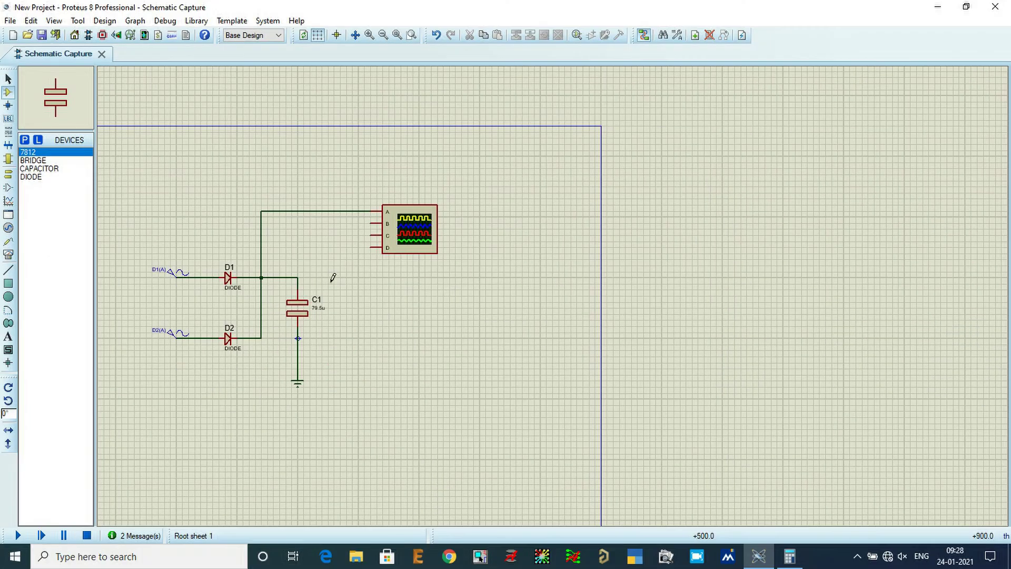
Place the 7812 regulator beside C1, wiring its VI pin to C1's upper node and its GND pin to the ground line.
click(371, 284)
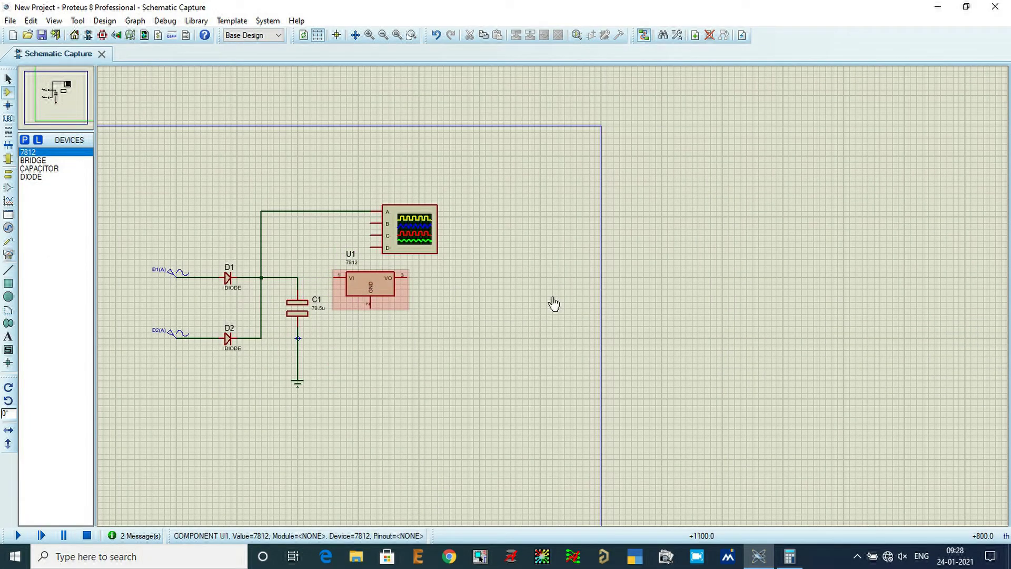
scroll(553, 301, up, 2)
click(506, 277)
click(453, 278)
click(561, 323)
click(452, 378)
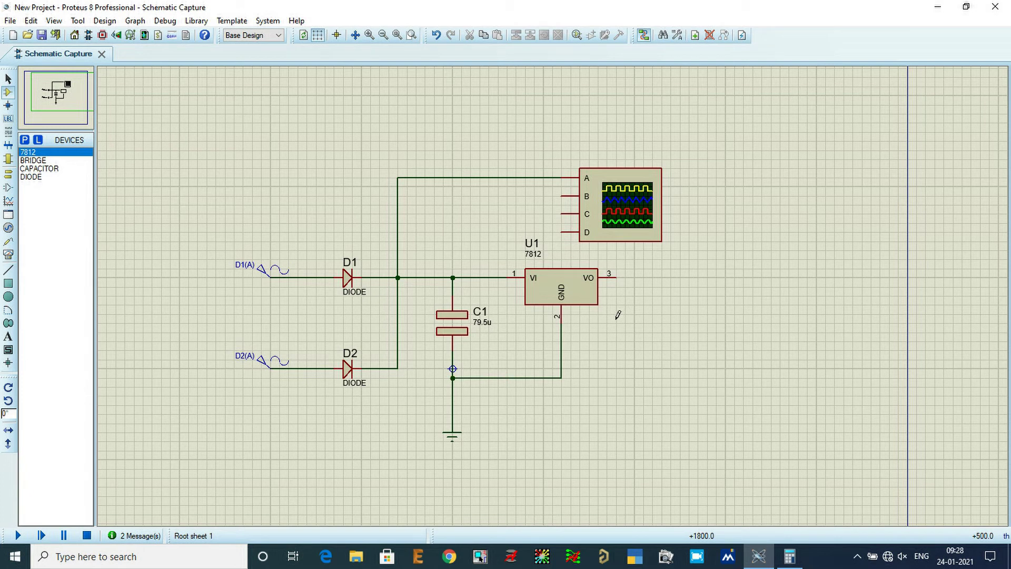
Place a second capacitor after the 7812 regulator and wire it between the VO pin and the ground line.
click(56, 168)
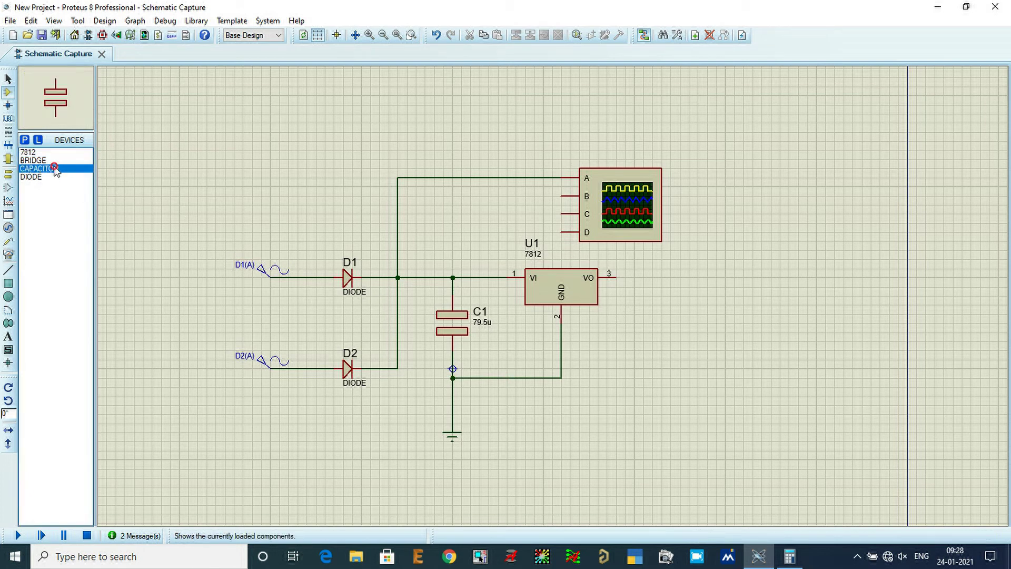
click(628, 353)
click(643, 322)
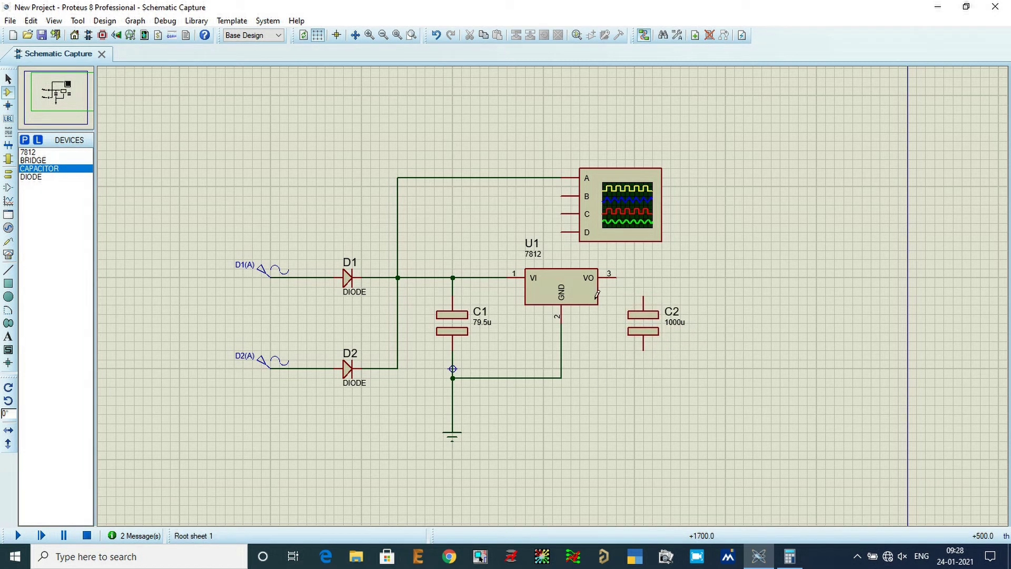
click(616, 277)
click(643, 293)
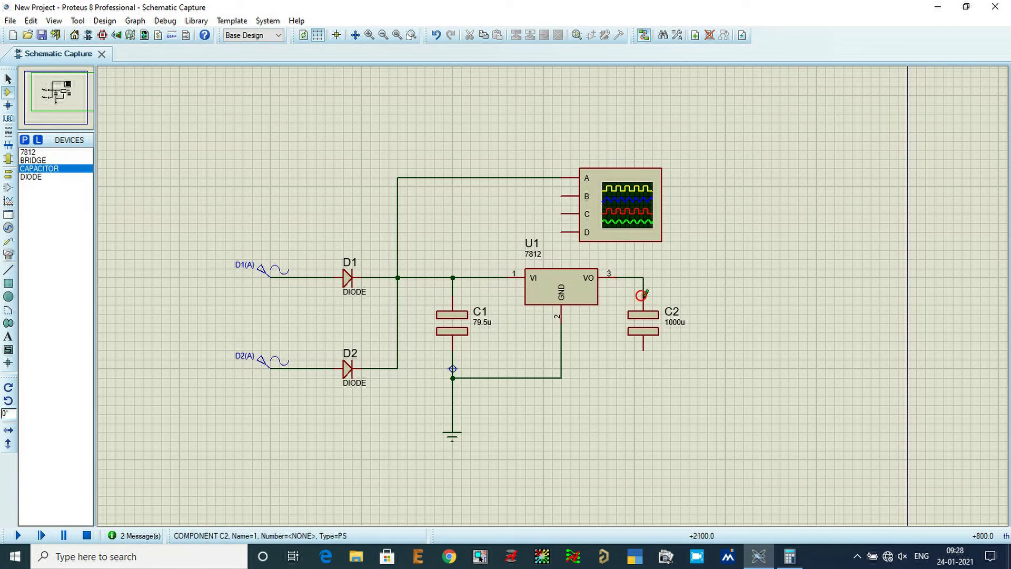
click(643, 351)
click(562, 378)
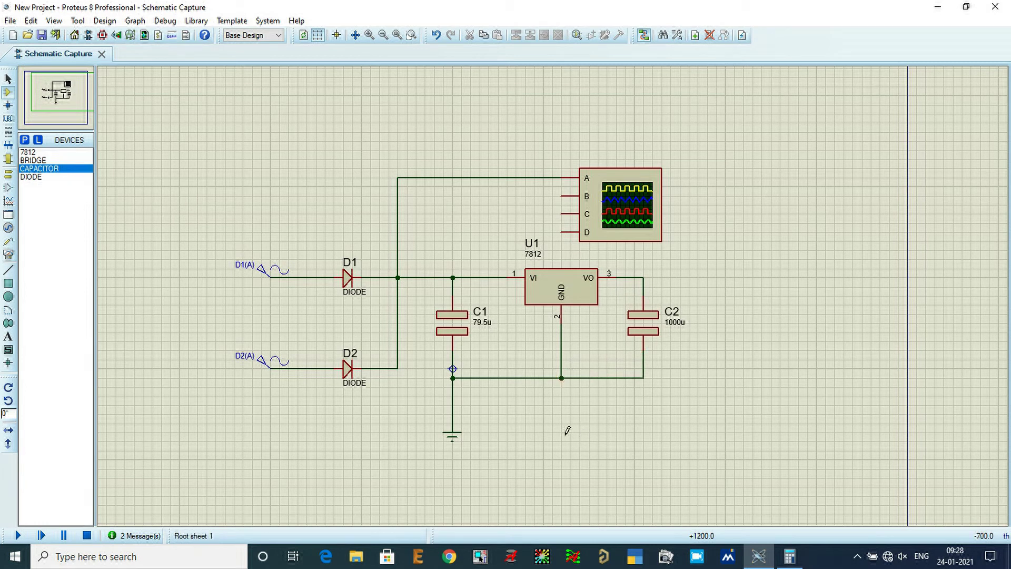
Switch to the Windows Calculator and compute 2 × 3.142 × 50 × 12 for the output capacitor's formula.
click(790, 557)
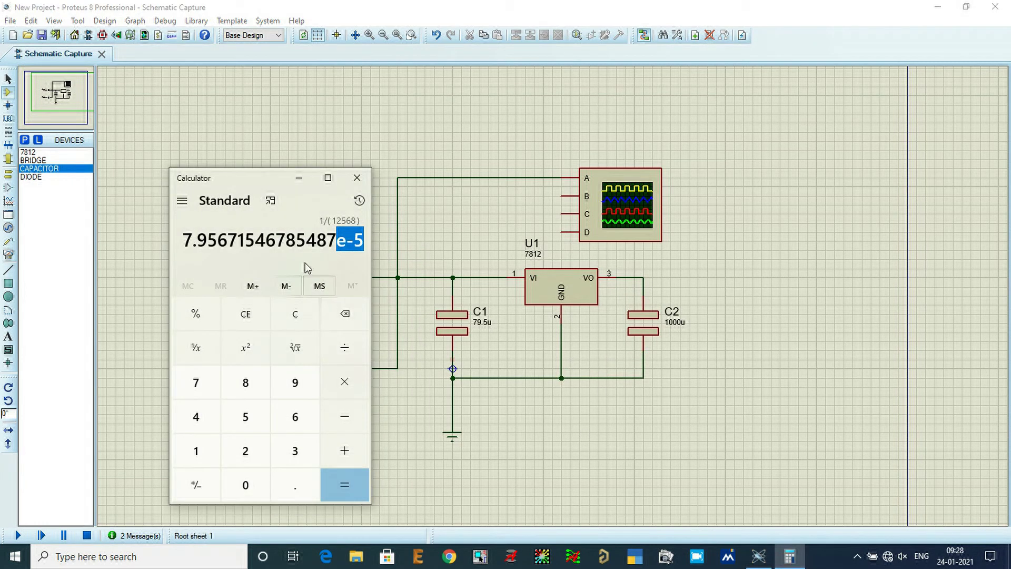
click(245, 316)
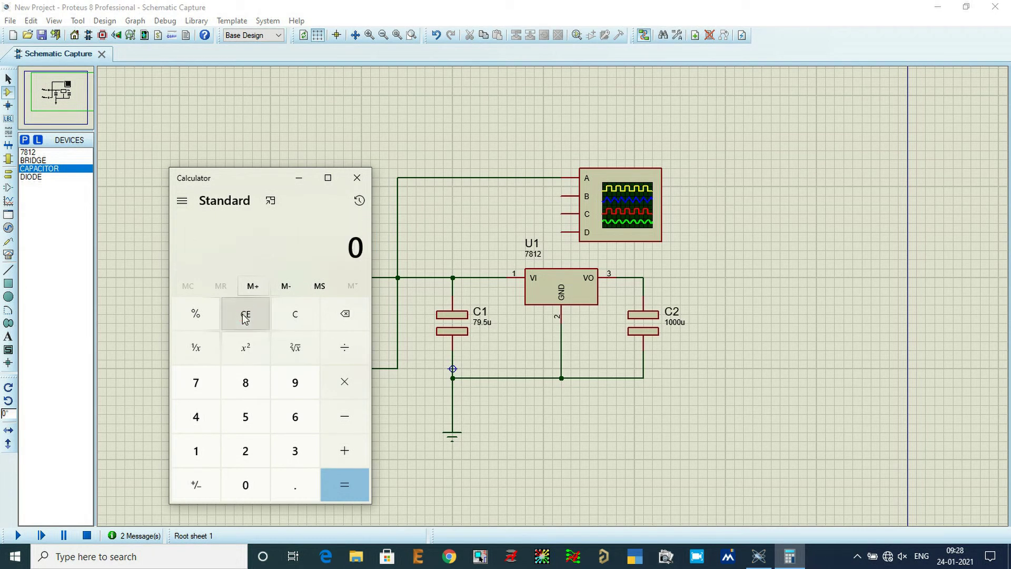
text(23.)
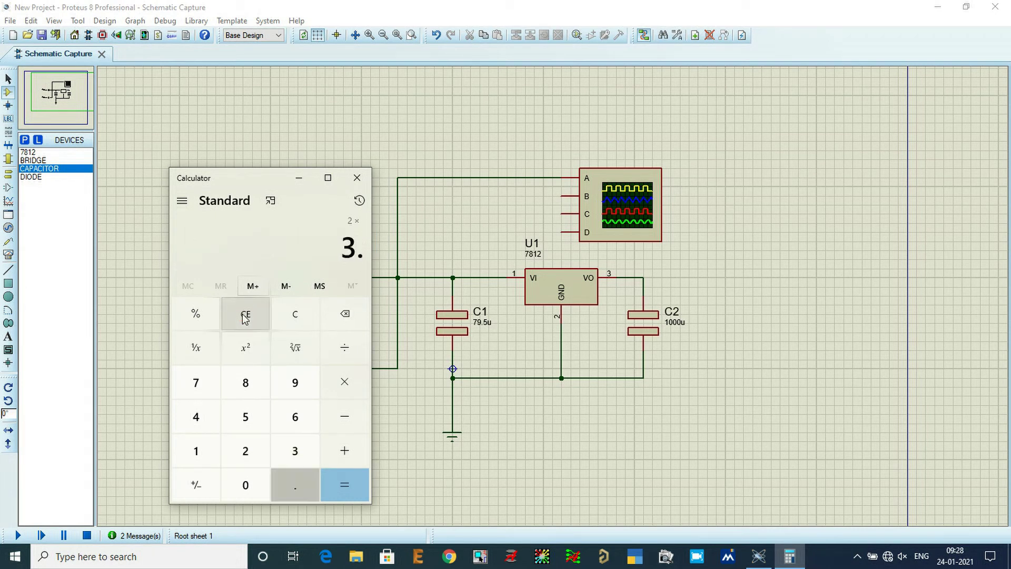
text(142*50)
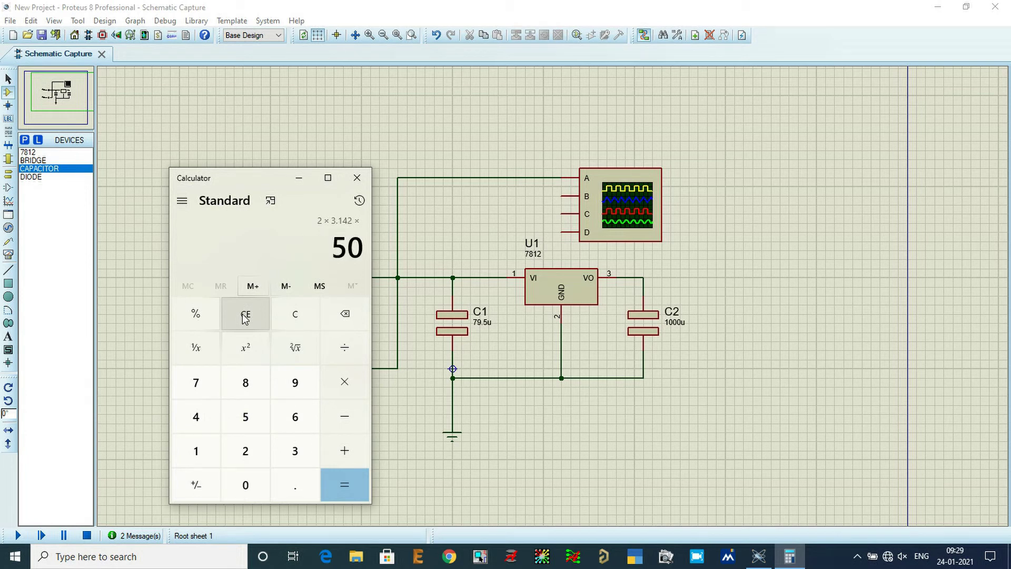
text(*)
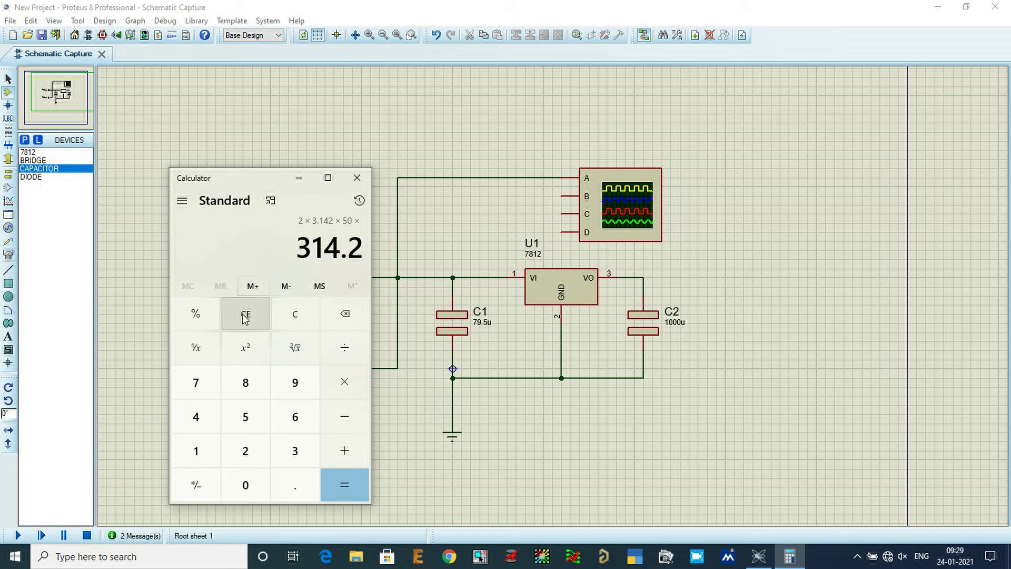
text(12)
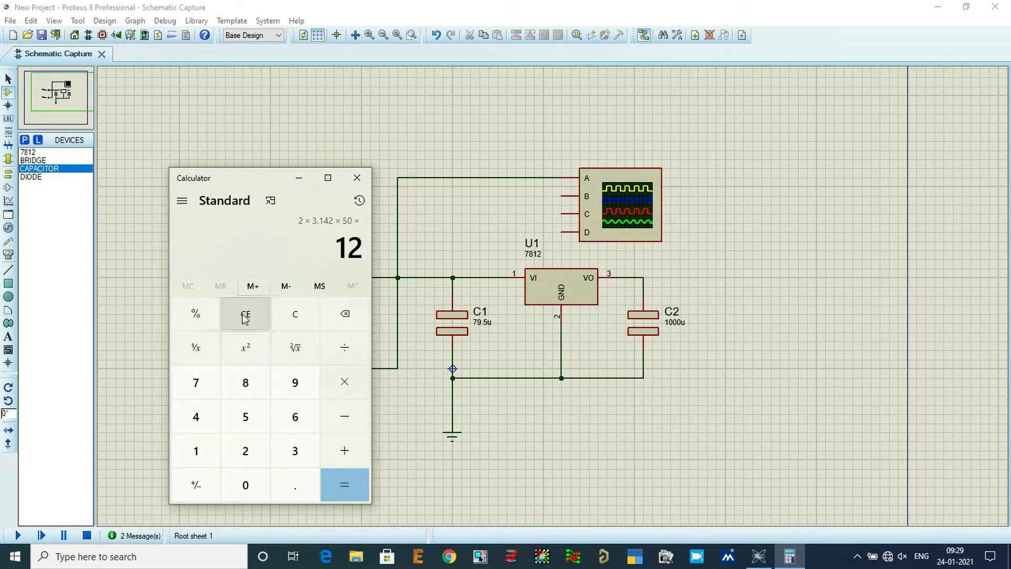
key(Return)
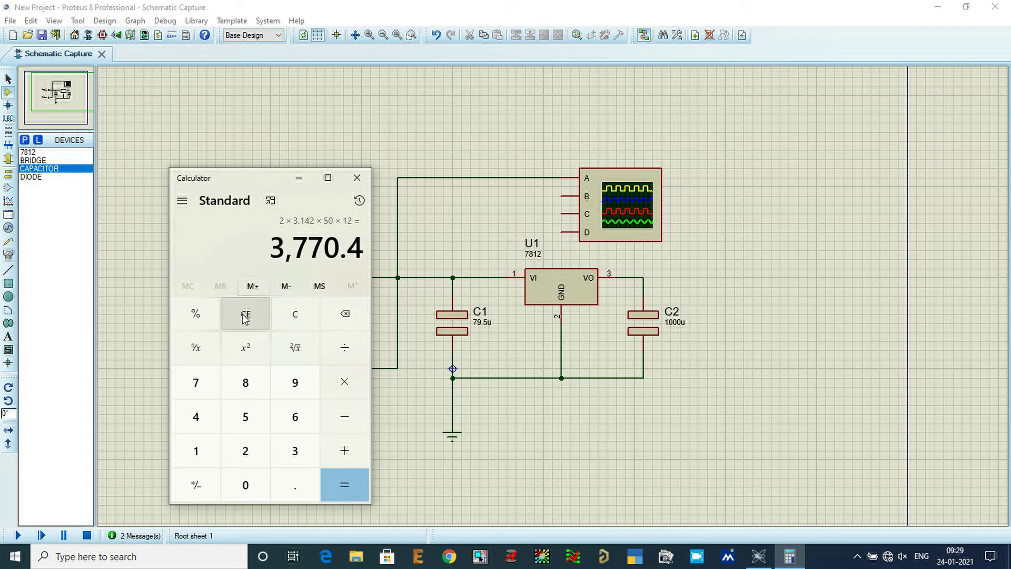
Take the reciprocal of the product, check its exponent and leading digits, and close the Calculator.
click(202, 348)
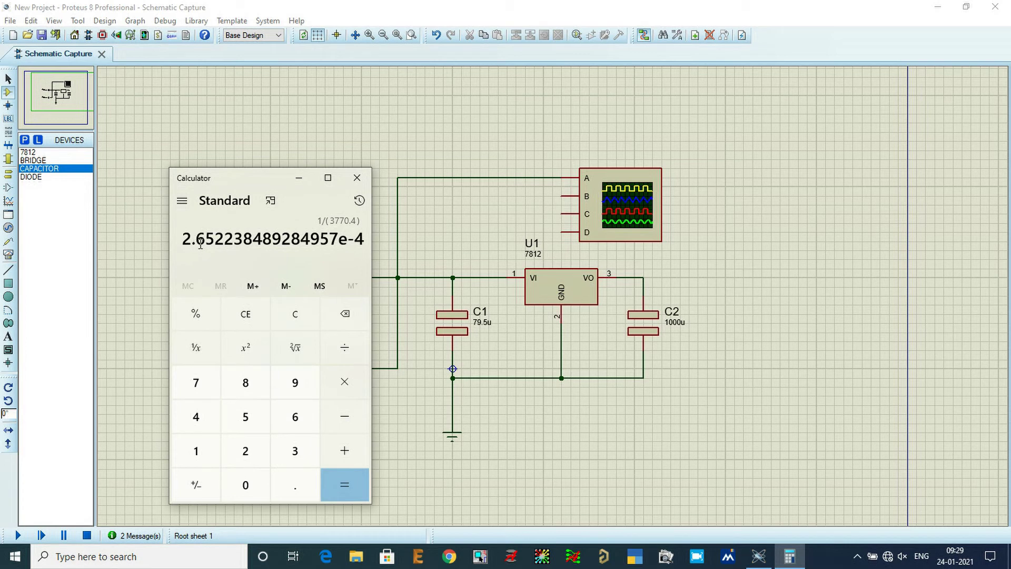
drag(350, 241, 363, 241)
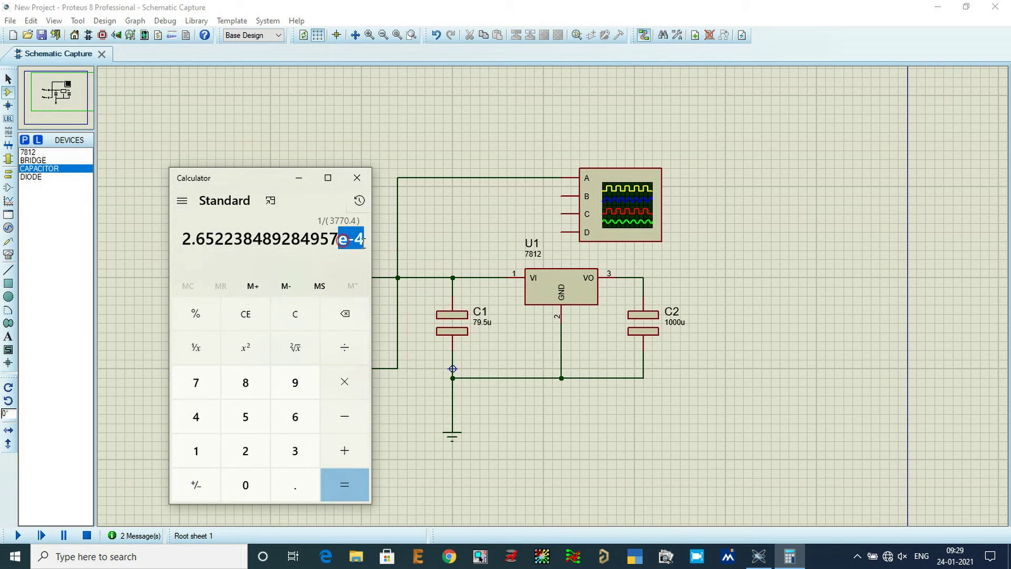
click(203, 238)
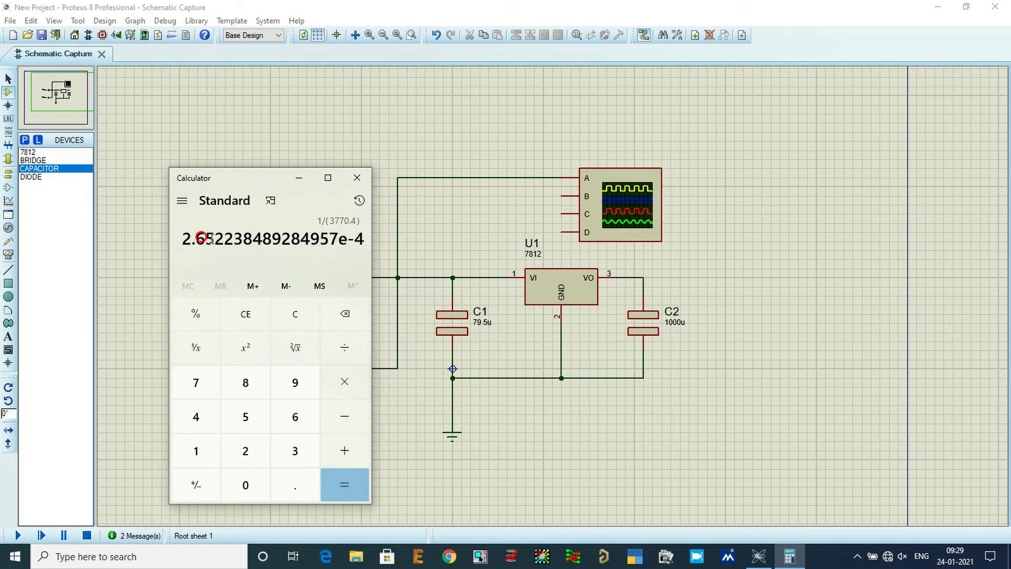
drag(198, 236, 215, 239)
click(215, 241)
click(357, 178)
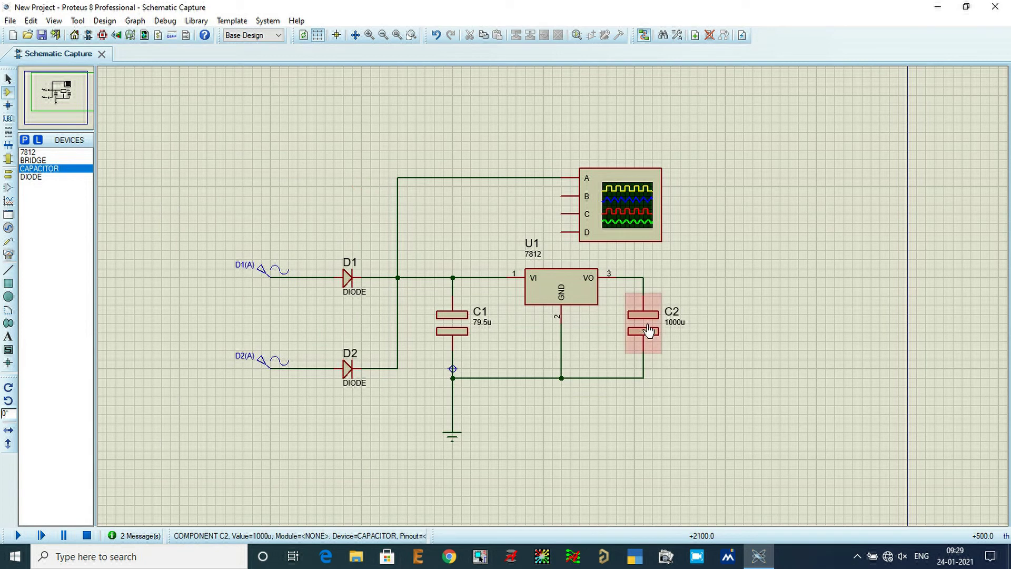
Set capacitor C2's capacitance to 265u.
double_click(649, 331)
drag(444, 194, 404, 191)
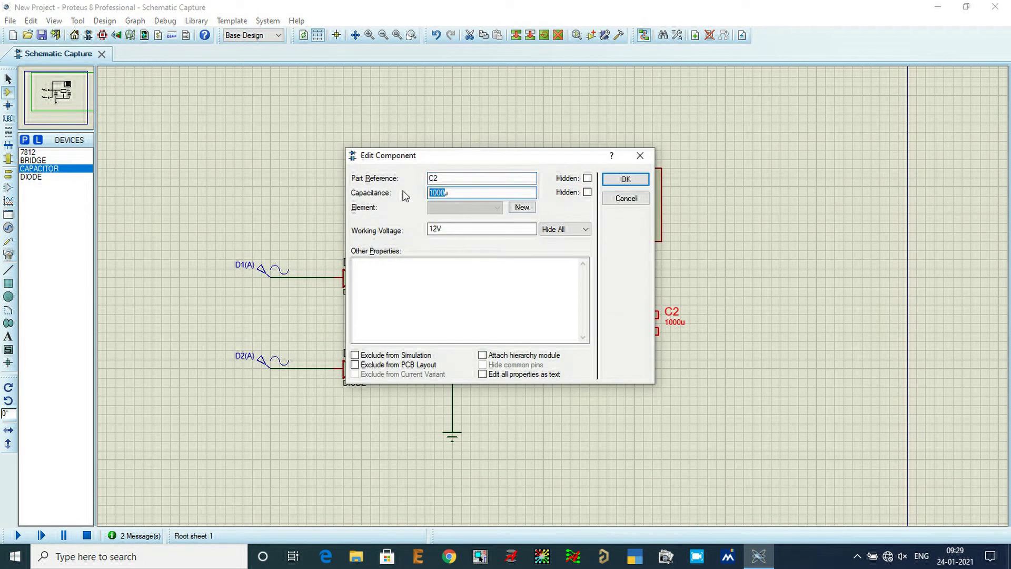
text(265u)
drag(438, 230, 422, 231)
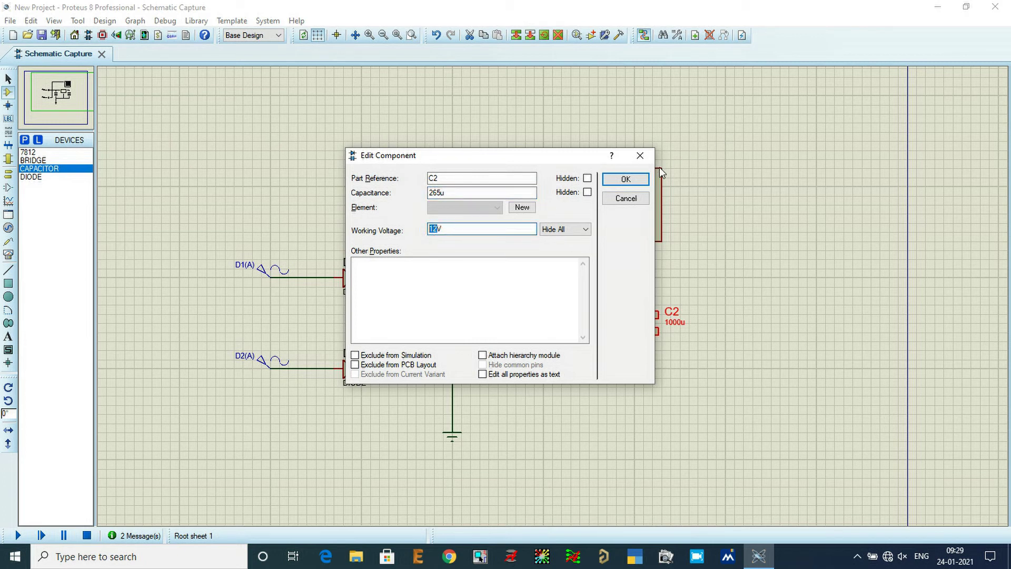
click(626, 180)
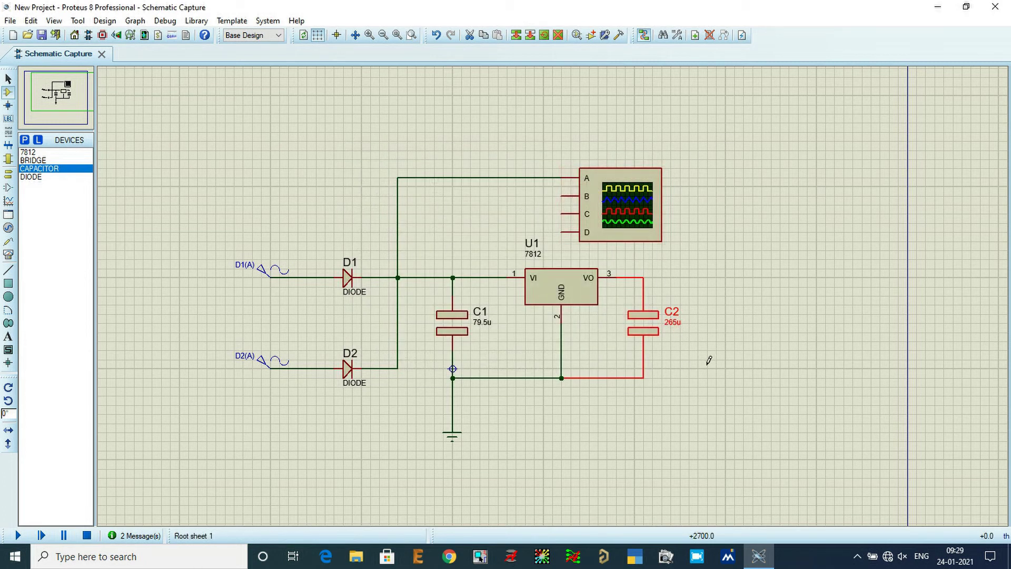
Move the oscilloscope up and to the right, clear of the 7812 regulator and capacitor C2.
click(625, 224)
drag(625, 223, 772, 178)
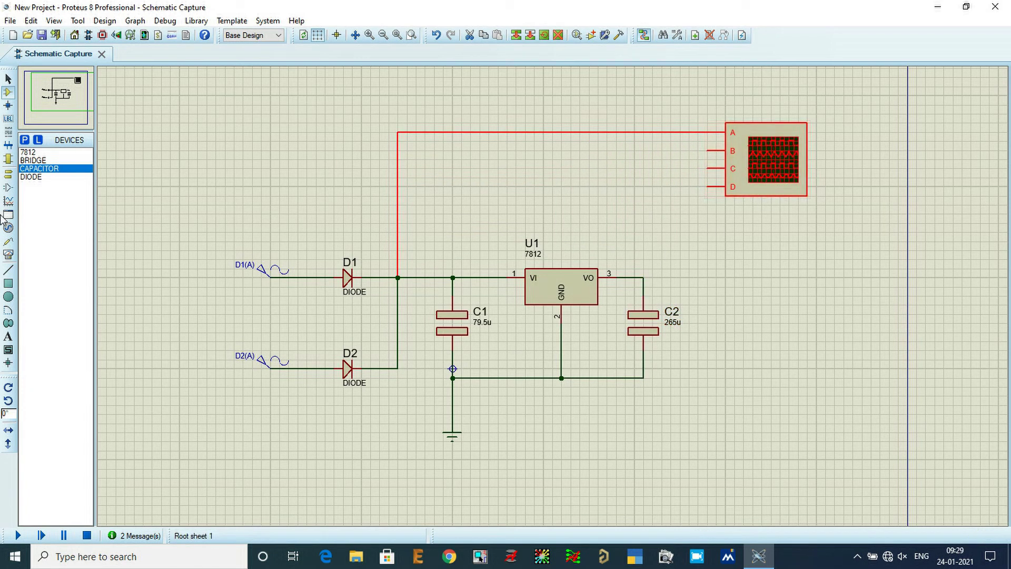
Place voltage probes on D1's input wire, at the 7812's input beside C1, and at its output above C2.
click(7, 241)
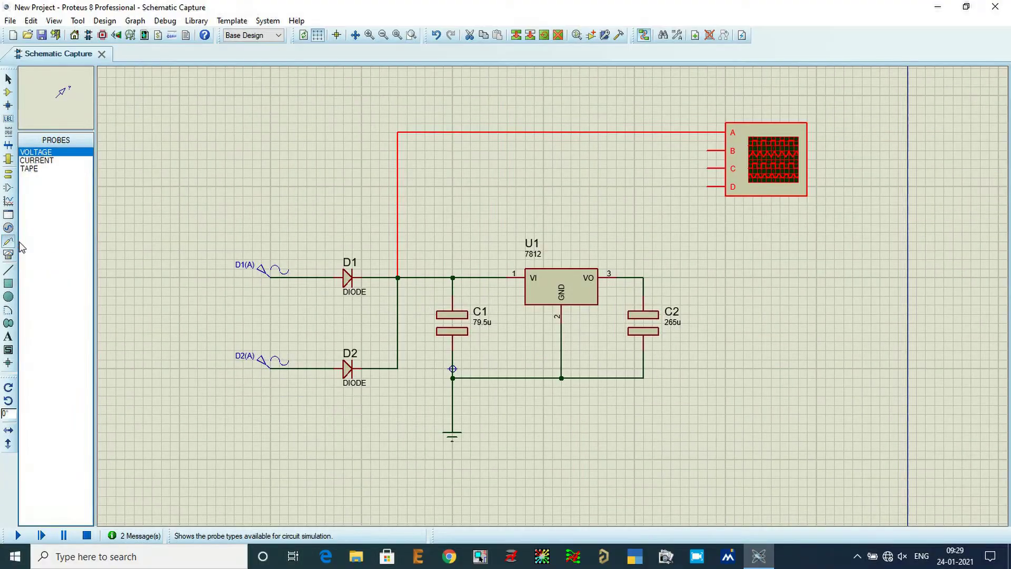
click(66, 169)
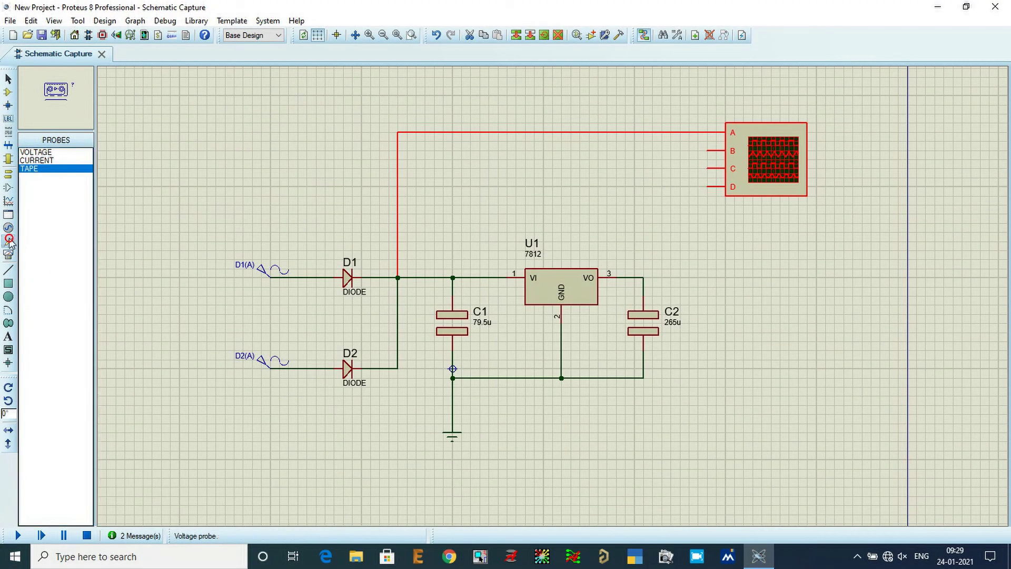
click(55, 159)
click(54, 170)
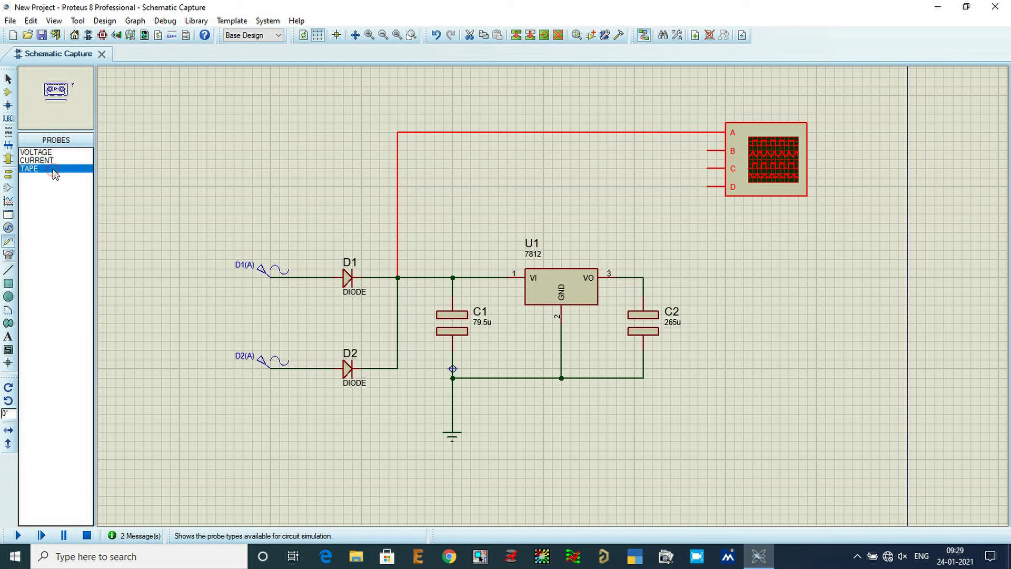
click(36, 152)
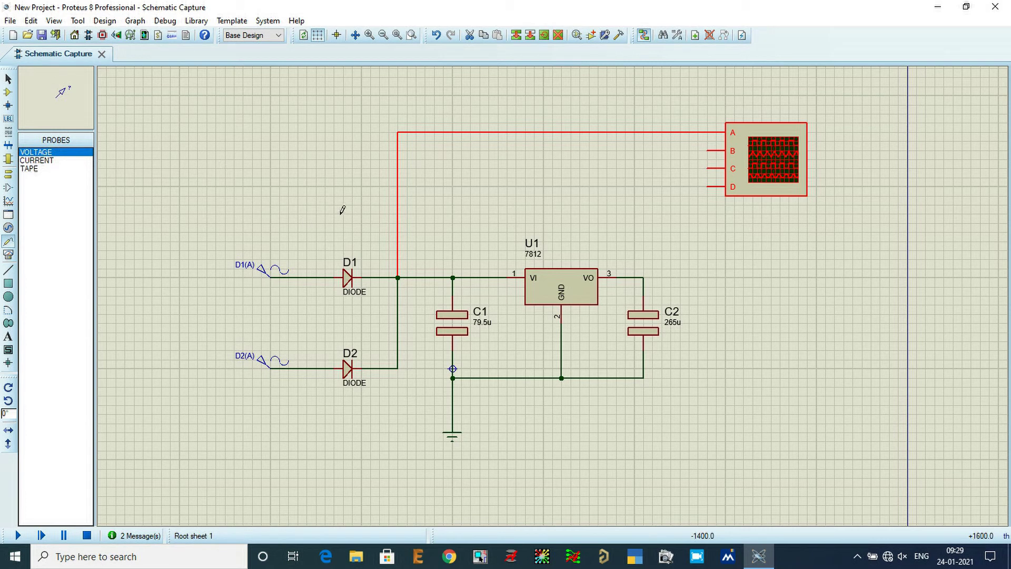
click(322, 204)
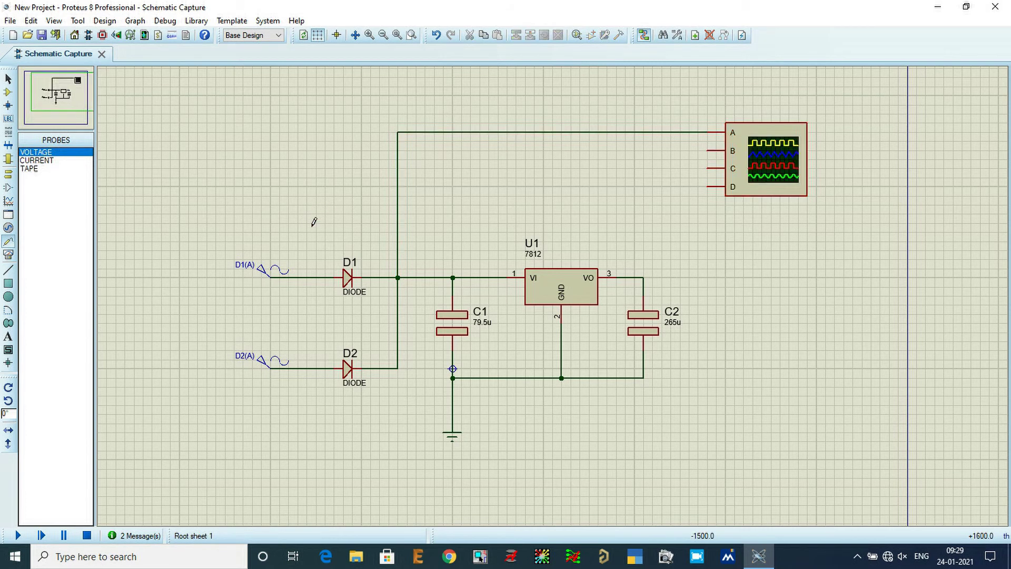
click(312, 269)
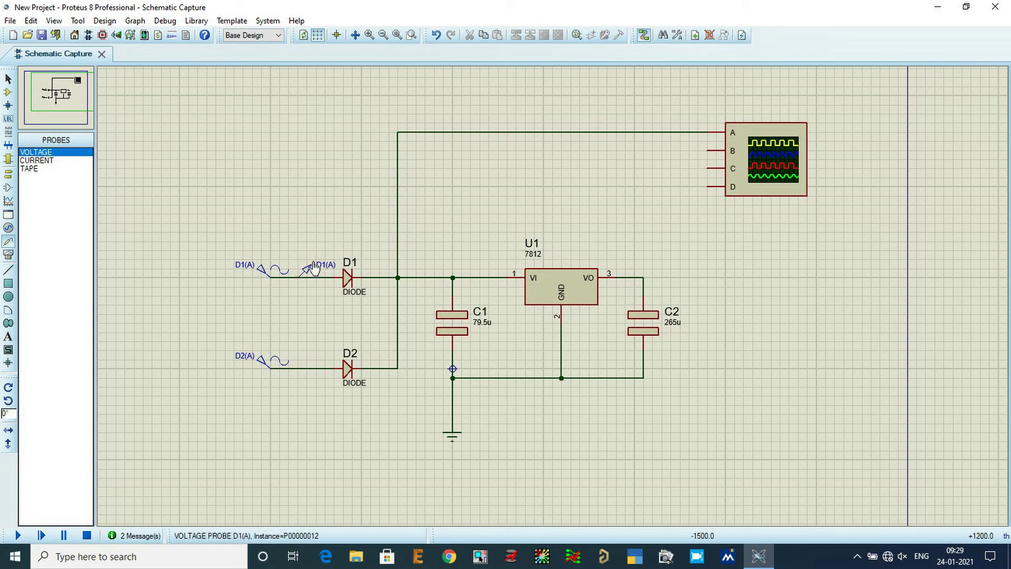
click(481, 263)
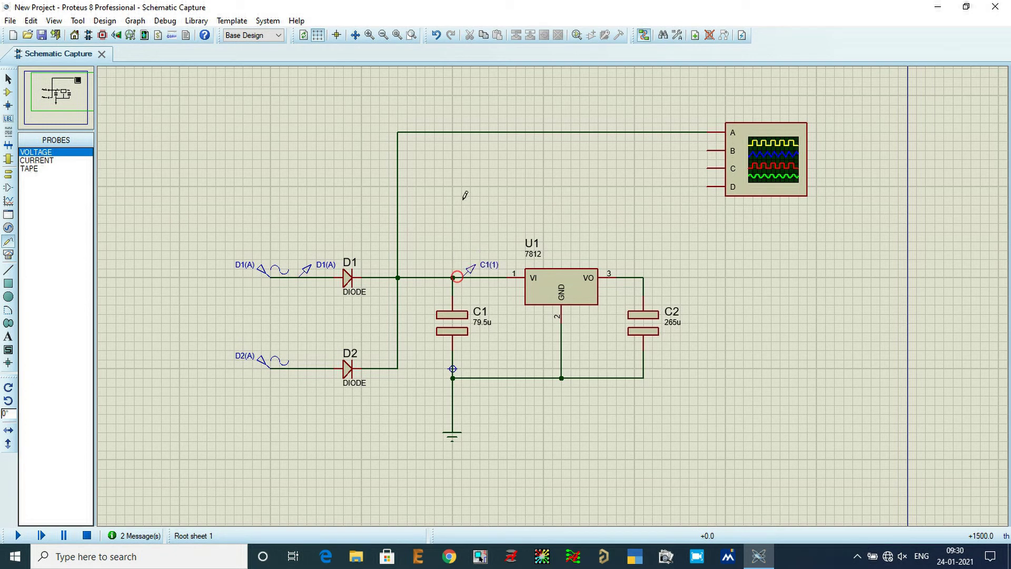
click(653, 268)
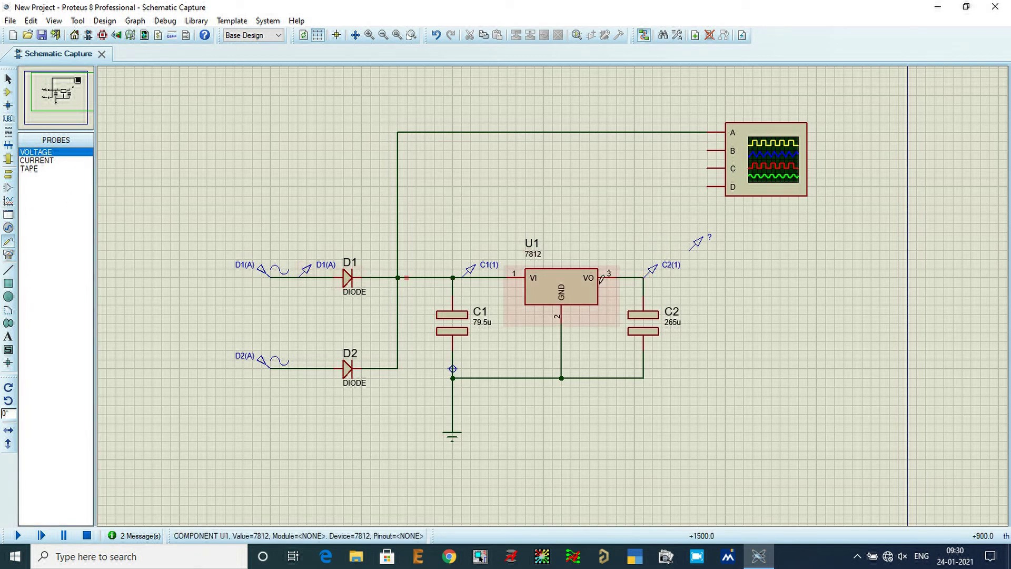
right_click(696, 254)
click(732, 278)
Run the simulation and move the oscilloscope window aside to read the probe voltages and the ripple across C1.
scroll(734, 289, up, 1)
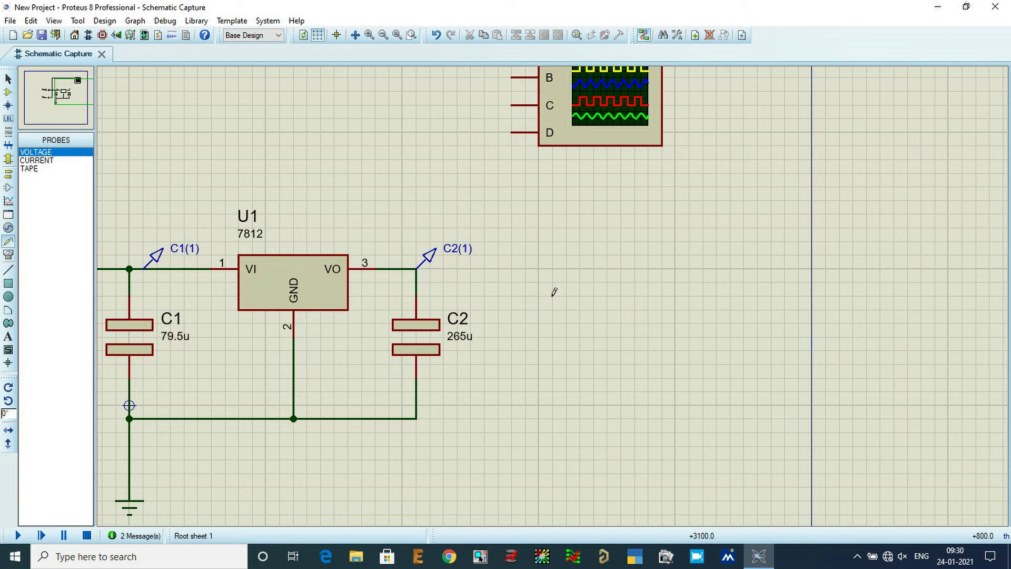
scroll(555, 292, down, 1)
click(18, 535)
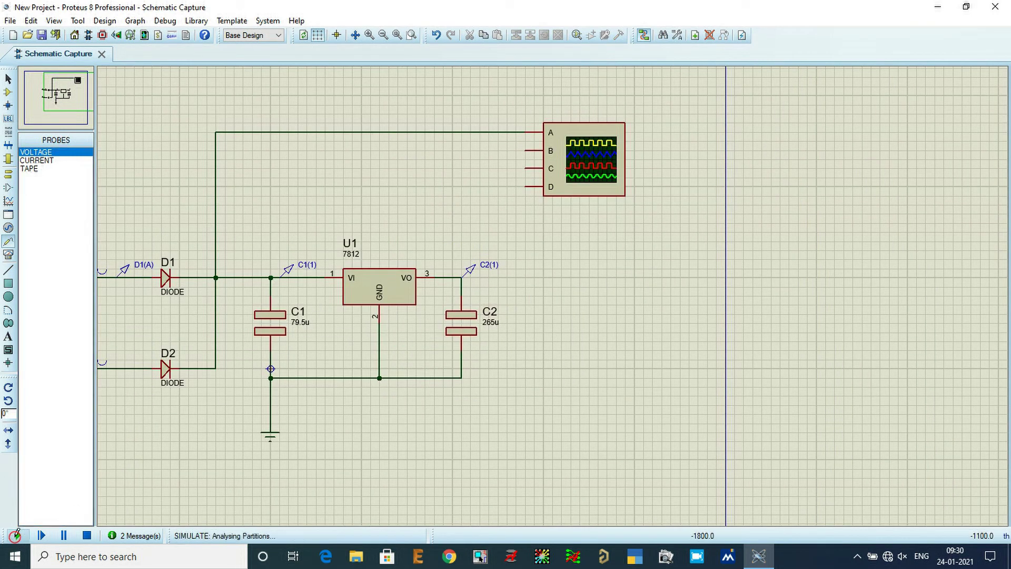
drag(584, 95, 633, 414)
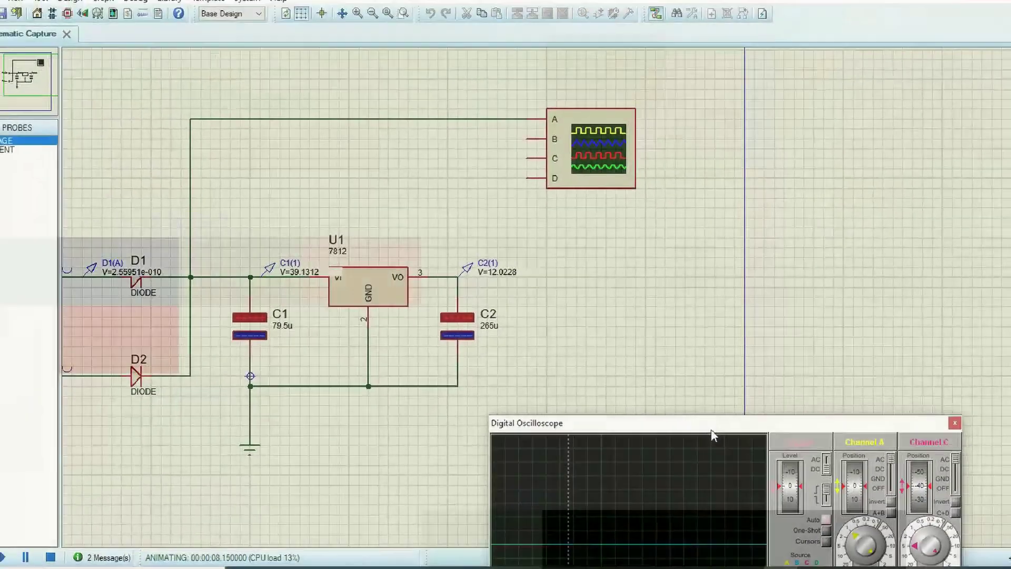
drag(713, 435, 567, 100)
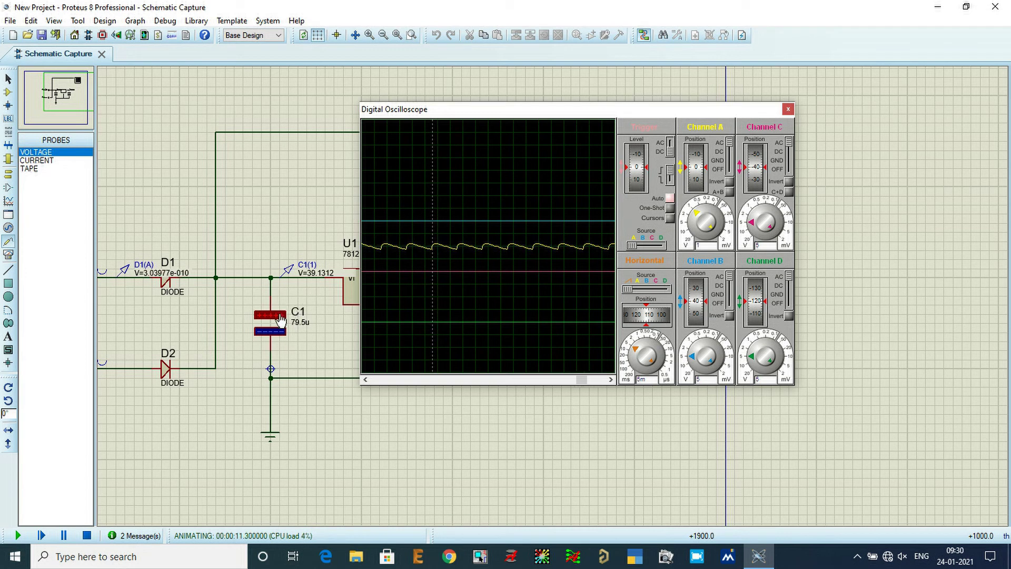
drag(243, 305, 306, 338)
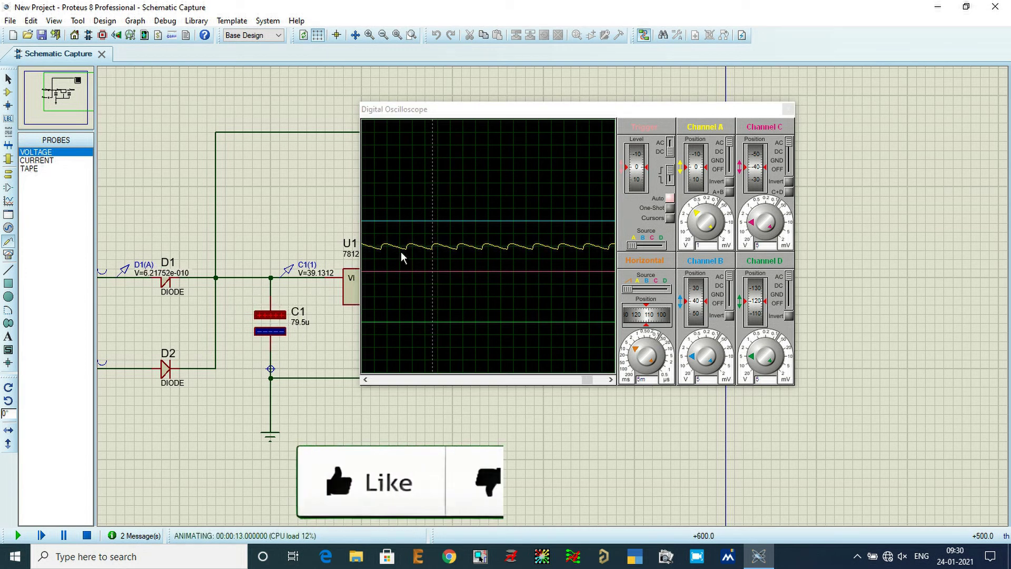
Set the oscilloscope's horizontal timebase to 2 ms and stop the simulation.
click(695, 218)
click(694, 216)
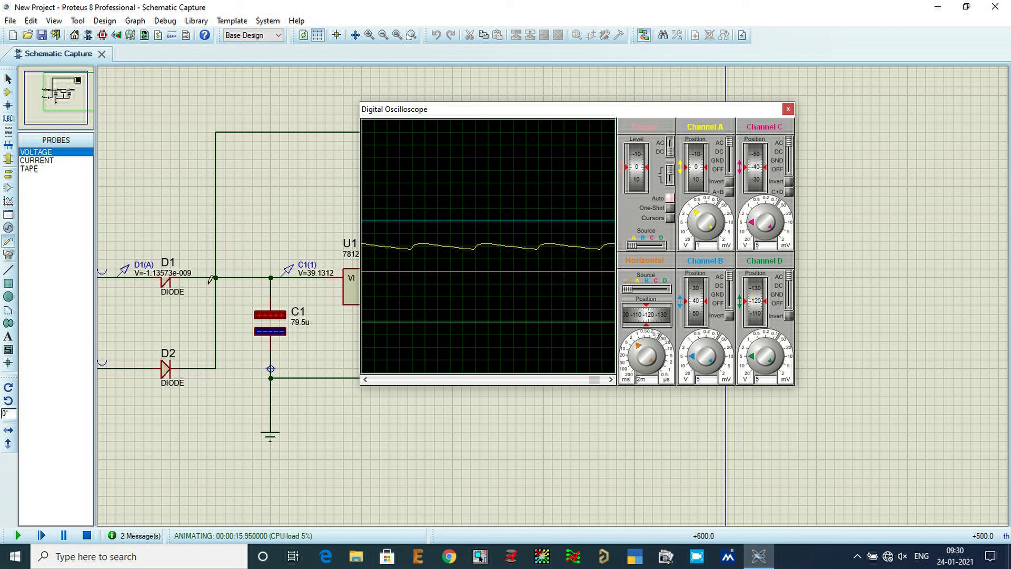
click(84, 524)
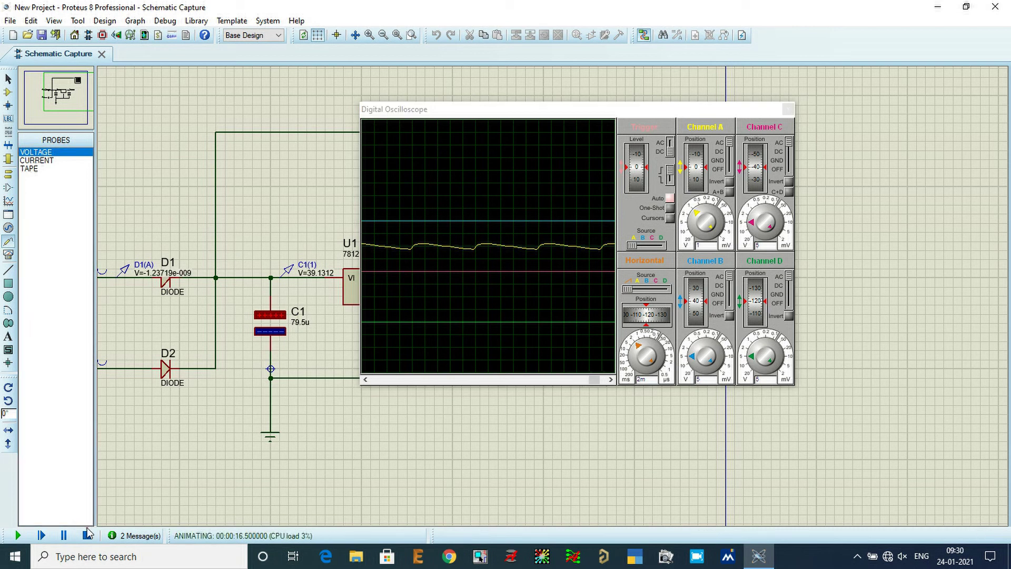
click(87, 535)
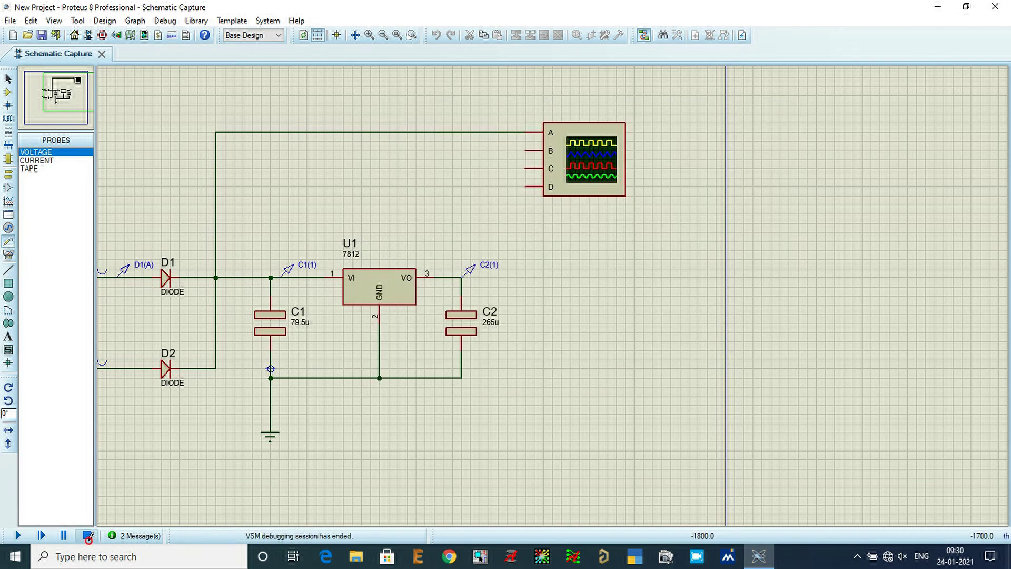
Delete the oscilloscope's channel A wire and rewire channel A to the input side of diode D1.
right_click(356, 129)
click(388, 160)
scroll(552, 295, down, 1)
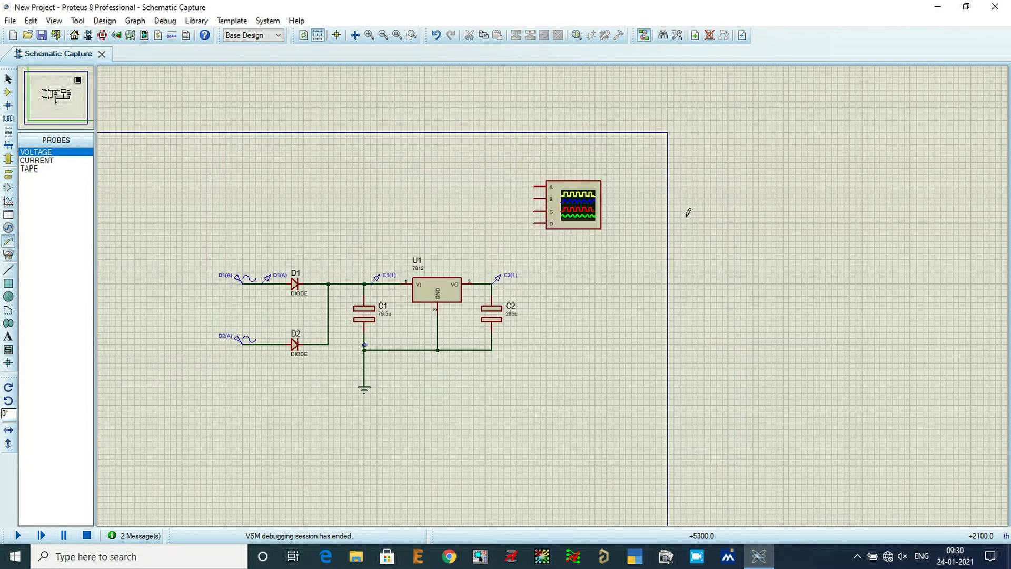
scroll(399, 281, up, 1)
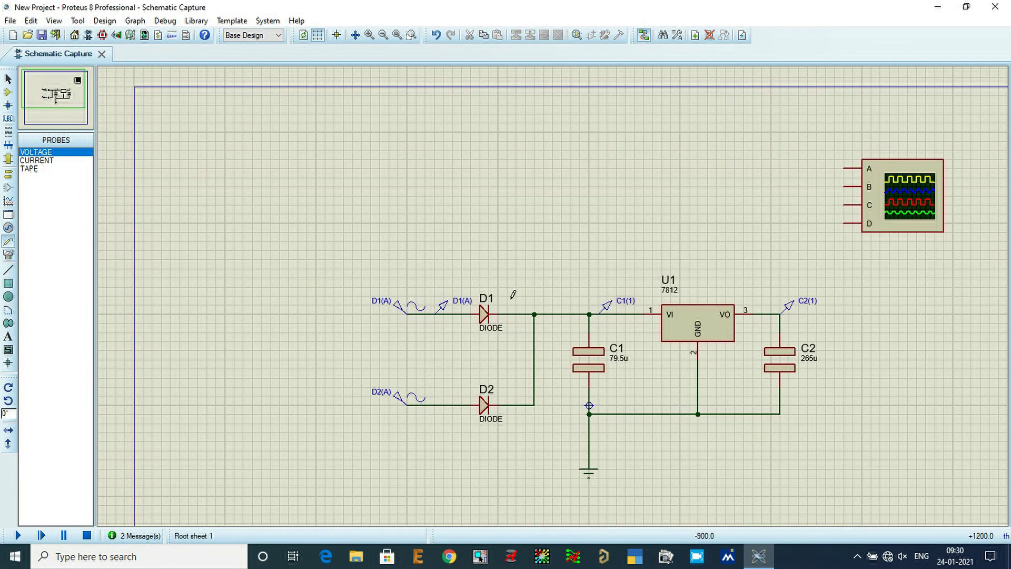
click(847, 168)
click(461, 315)
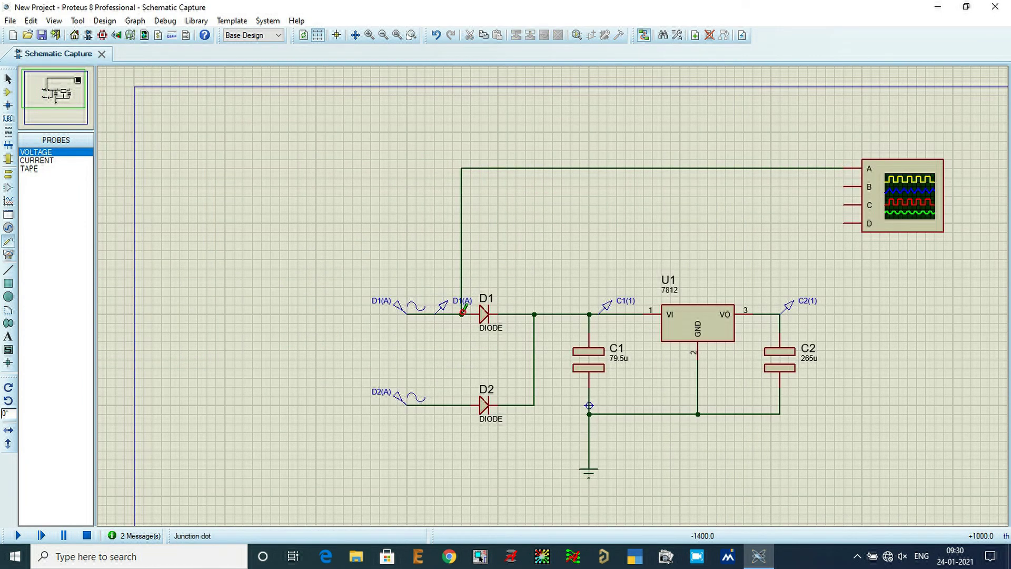
Wire oscilloscope channel B to the input side of diode D2, routing the wire between the two diodes.
click(846, 187)
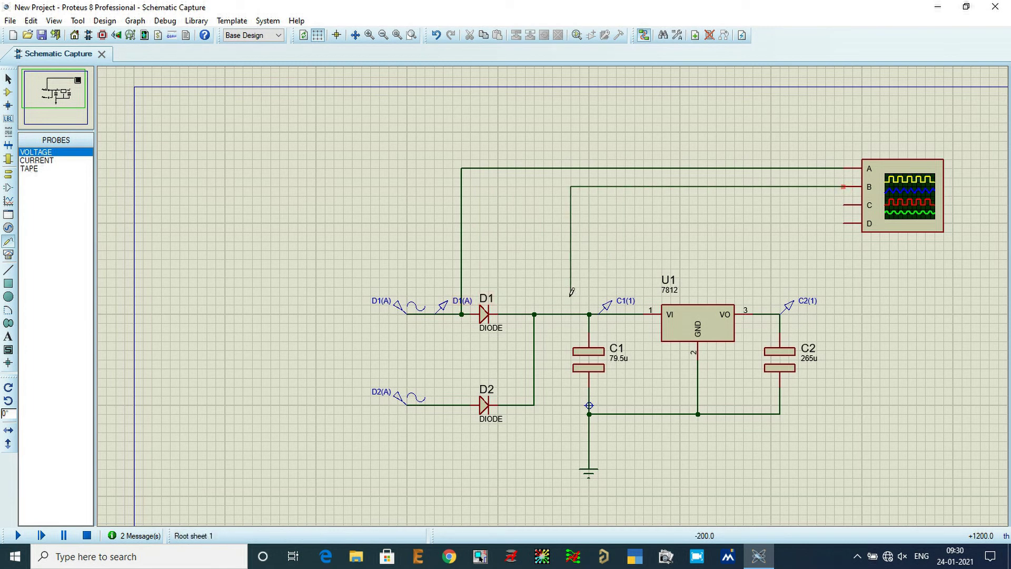
click(507, 359)
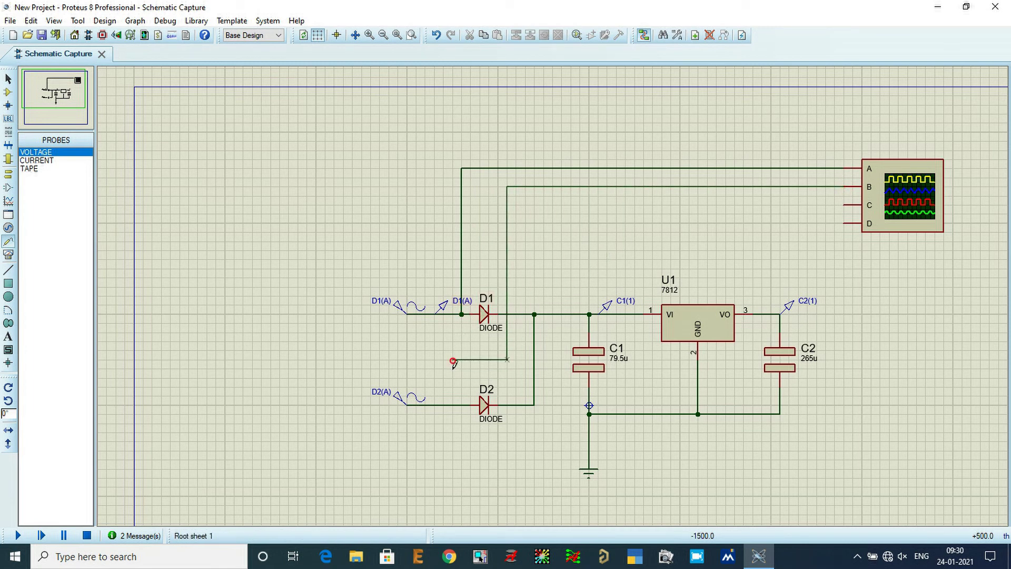
click(452, 406)
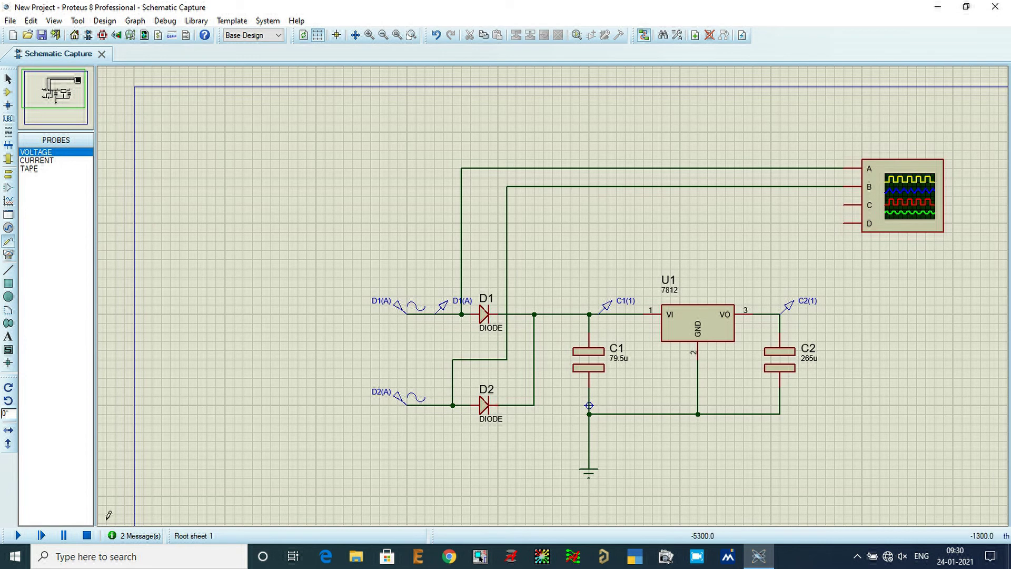
Run the simulation, set channels A and B to 10 V with channel B's position and the horizontal position at 0, and stop it.
click(17, 536)
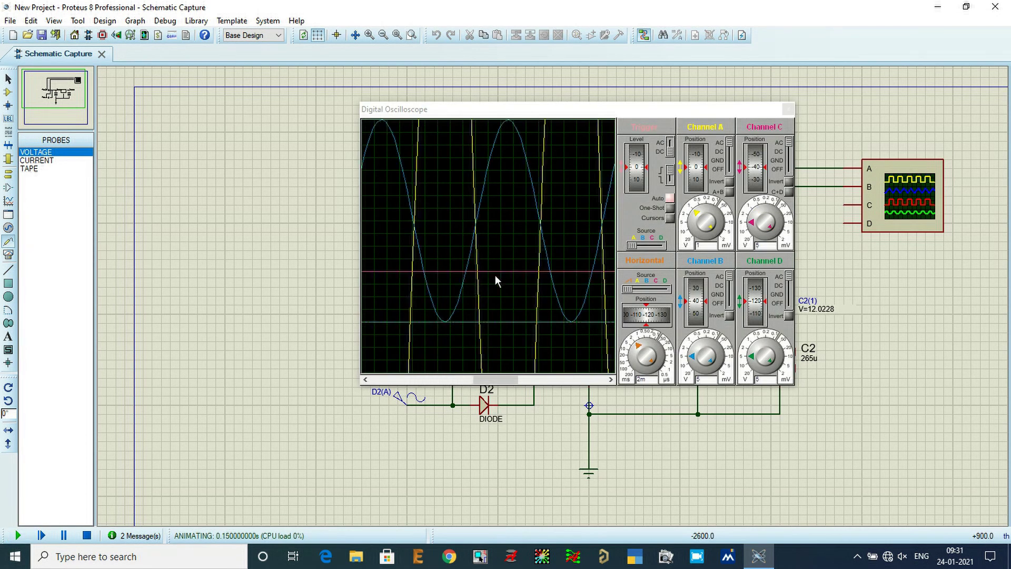
click(695, 226)
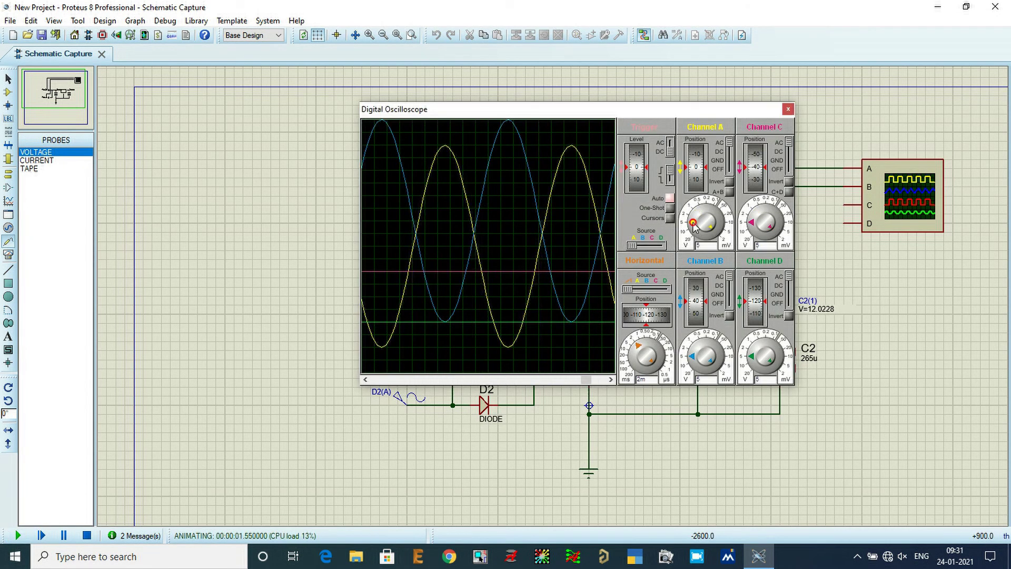
click(695, 230)
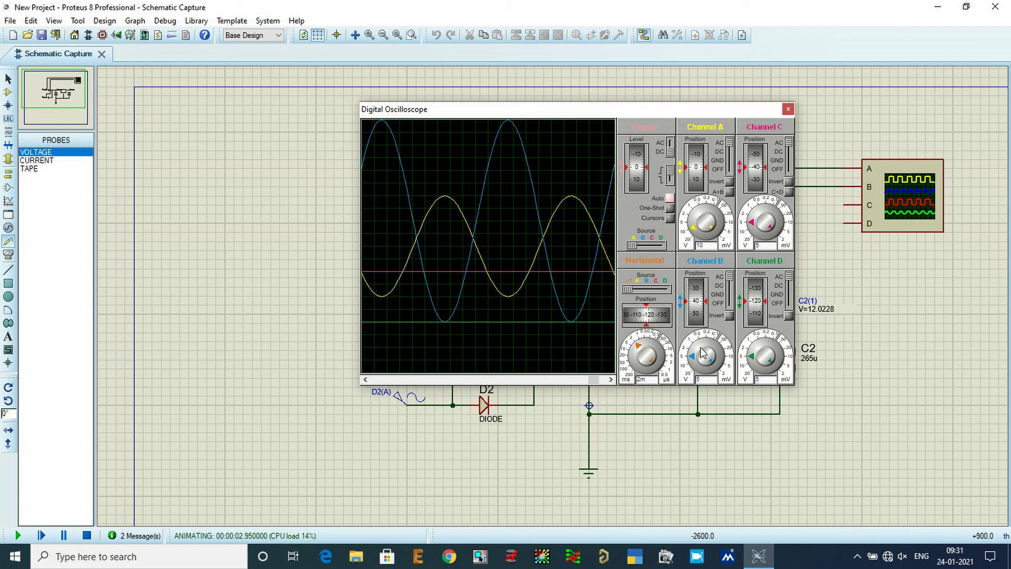
click(691, 363)
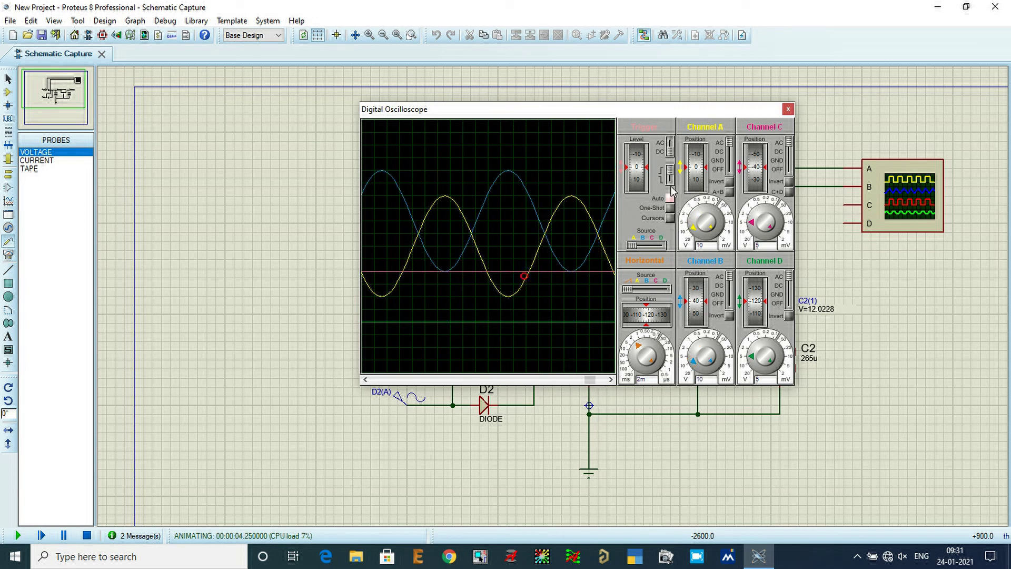
scroll(696, 305, down, 4)
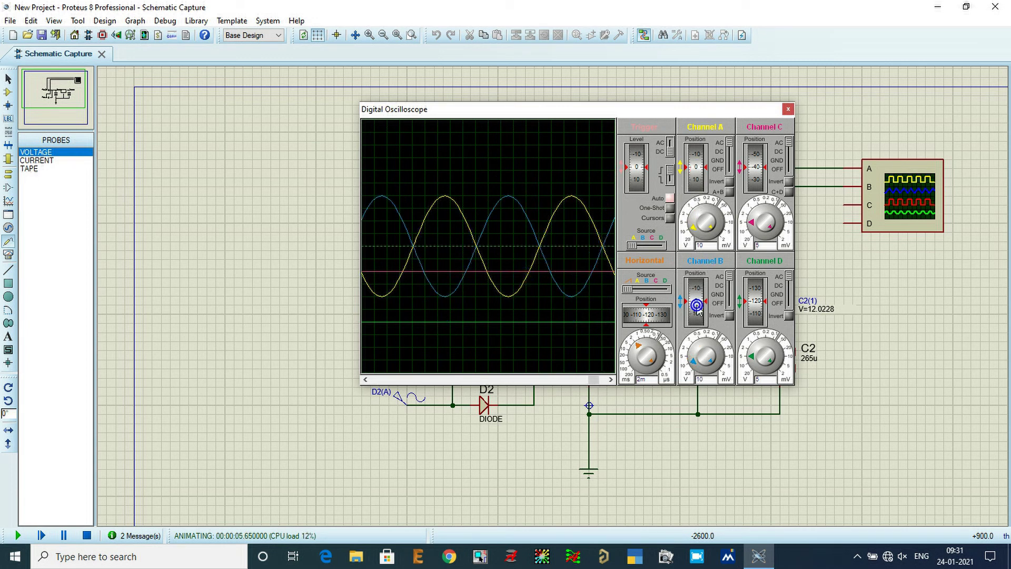
scroll(643, 313, up, 12)
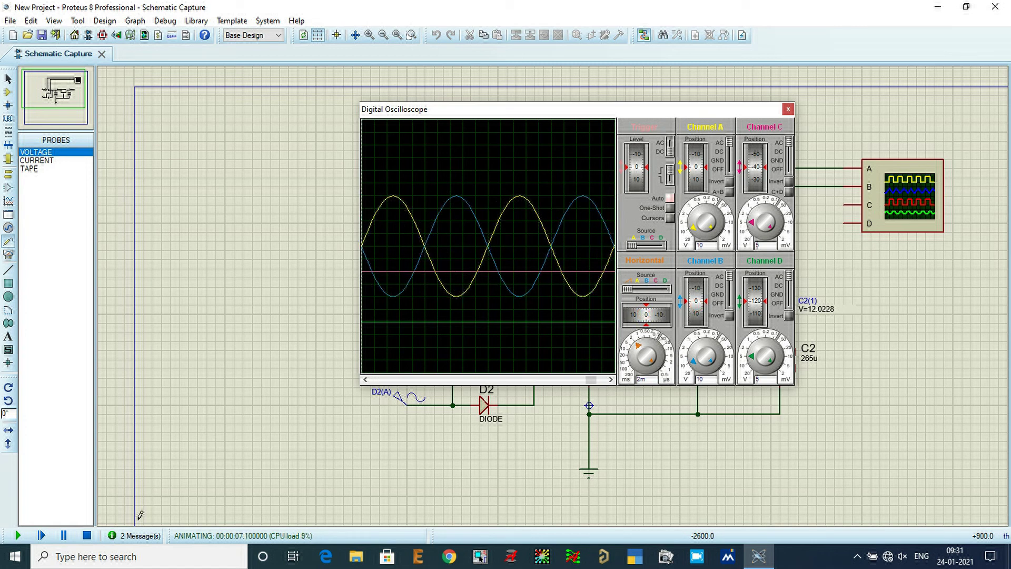
click(87, 535)
Wire oscilloscope channel C to the node above capacitor C1 and run the simulation.
click(845, 204)
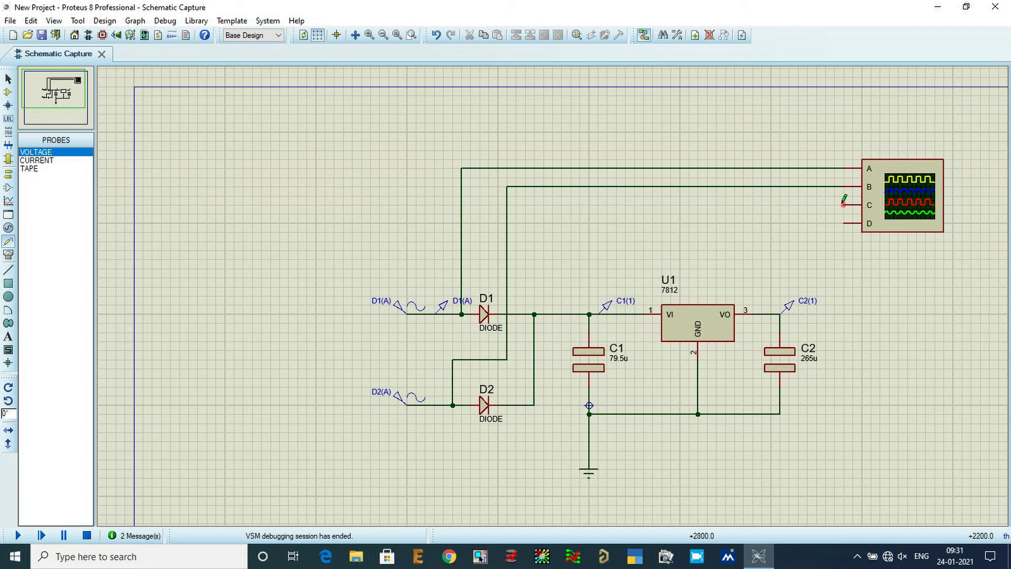
click(589, 314)
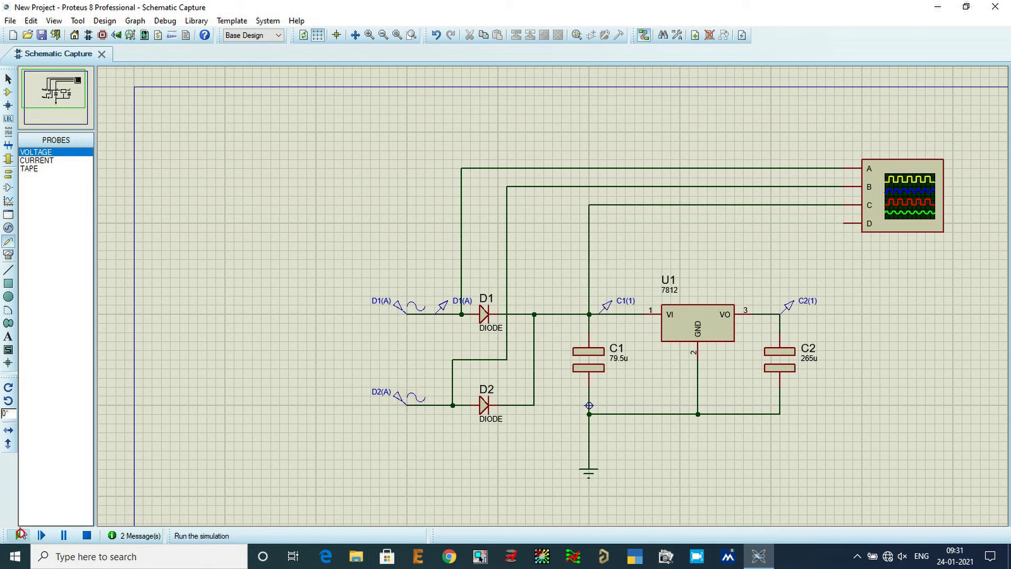
click(18, 536)
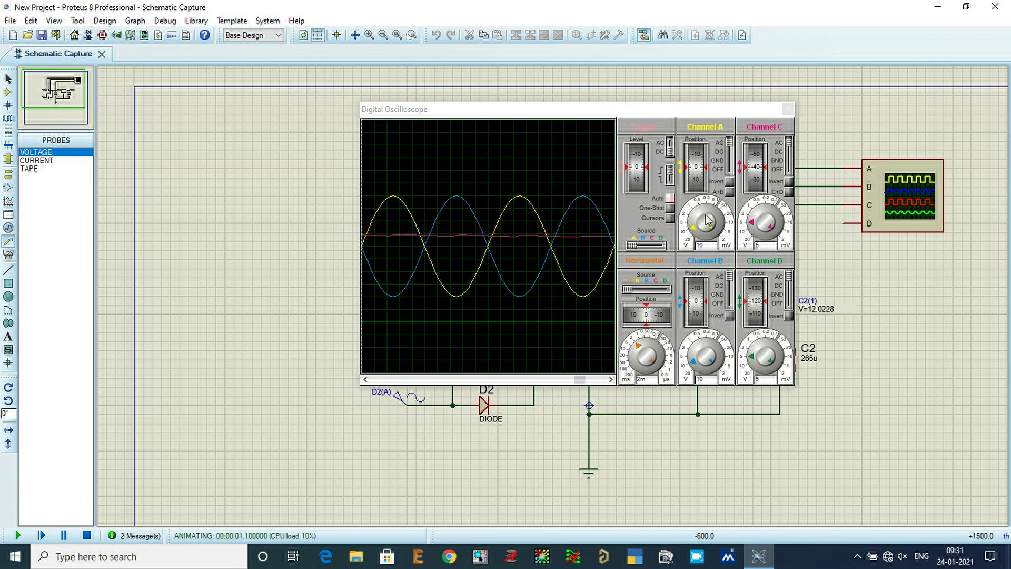
Set channel C to 1 V with its position at 80, and shift the horizontal position to about -30 to compare the ripple with the inputs.
click(760, 220)
click(760, 220)
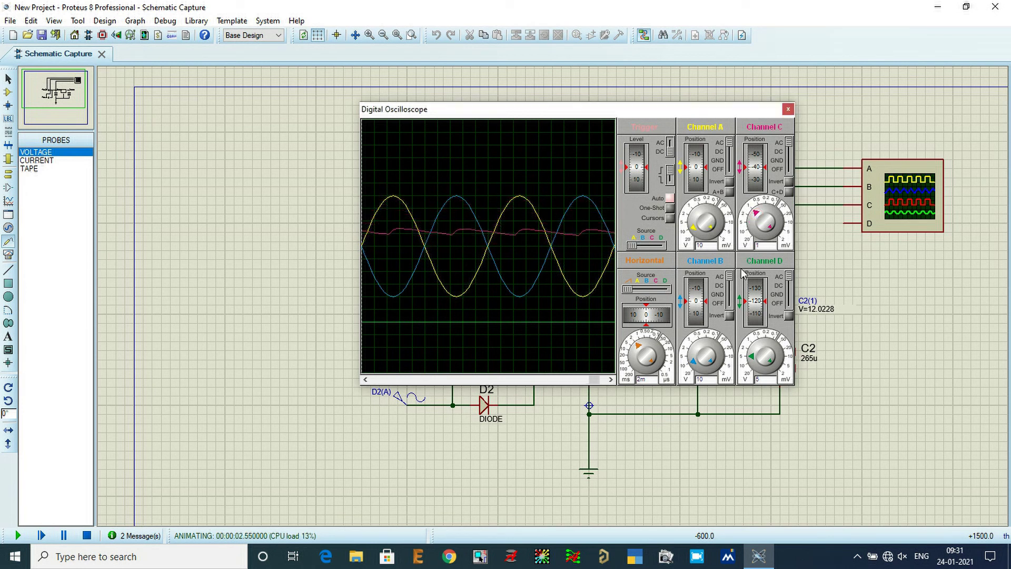
click(757, 178)
drag(758, 178, 754, 154)
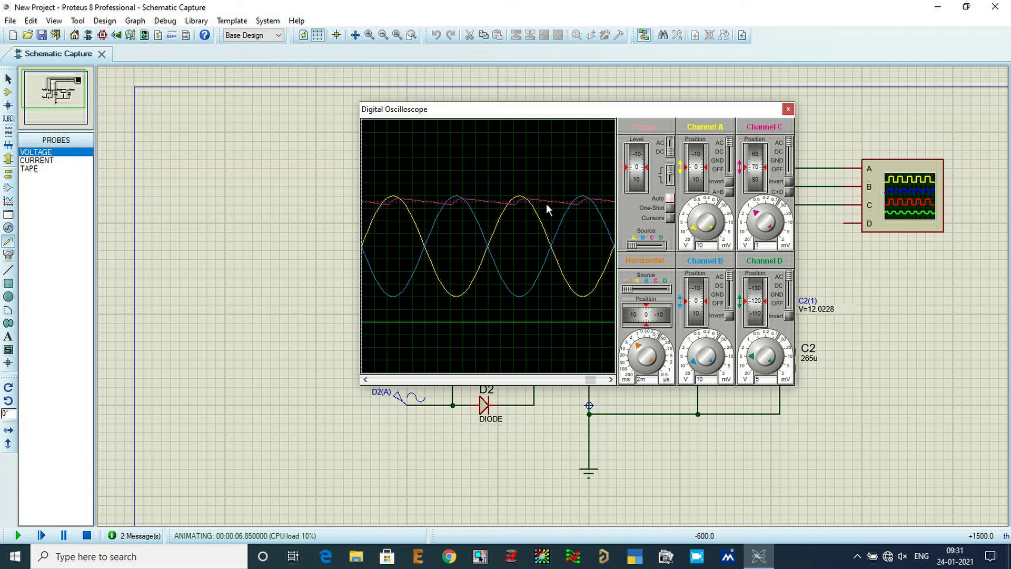
drag(578, 226, 481, 213)
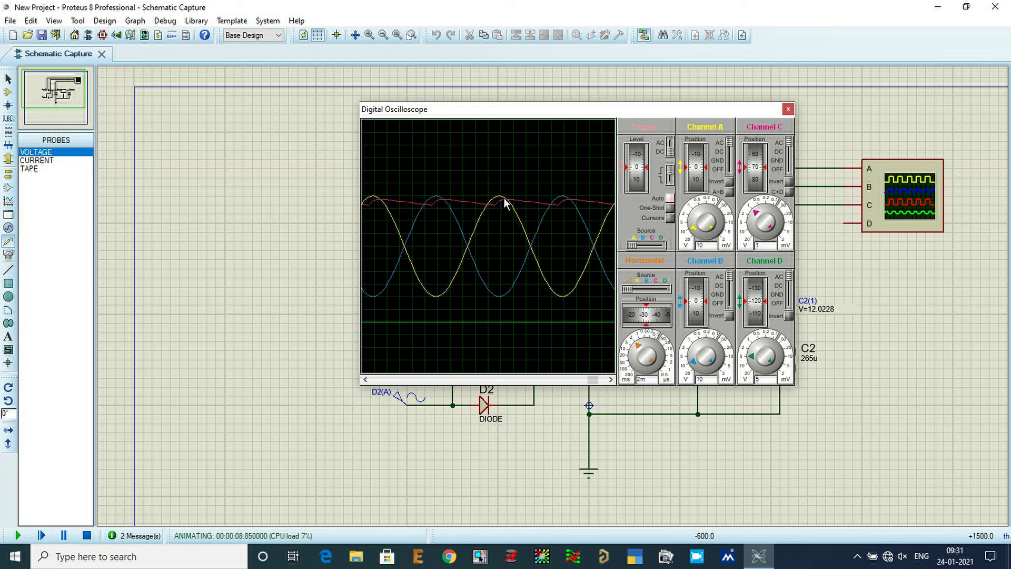
scroll(758, 179, up, 3)
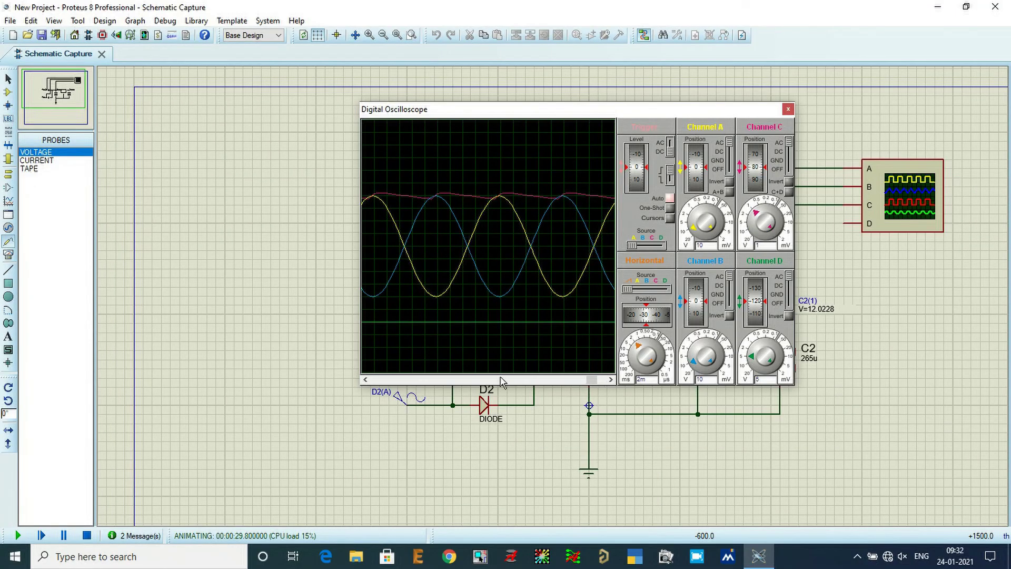
Wire oscilloscope channel D to the 7812's output node above capacitor C2, and run the simulation to compare all four traces before stopping it.
click(87, 535)
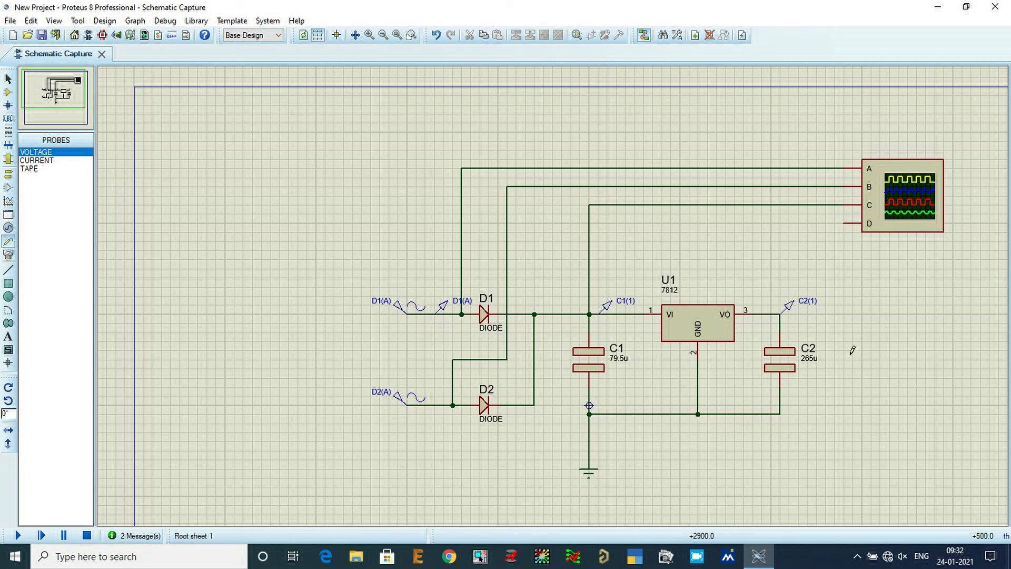
click(846, 224)
click(772, 313)
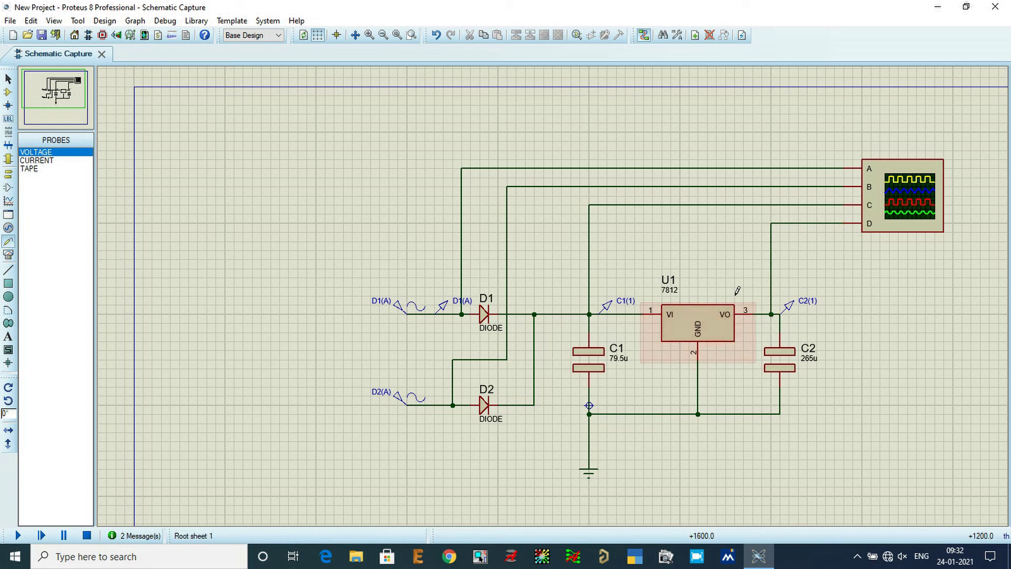
click(19, 536)
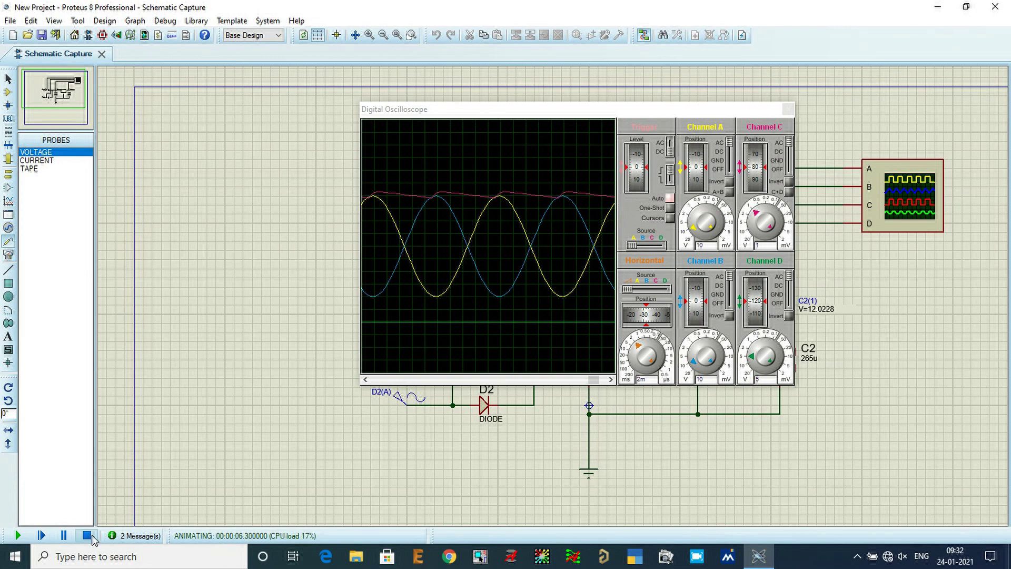
click(34, 562)
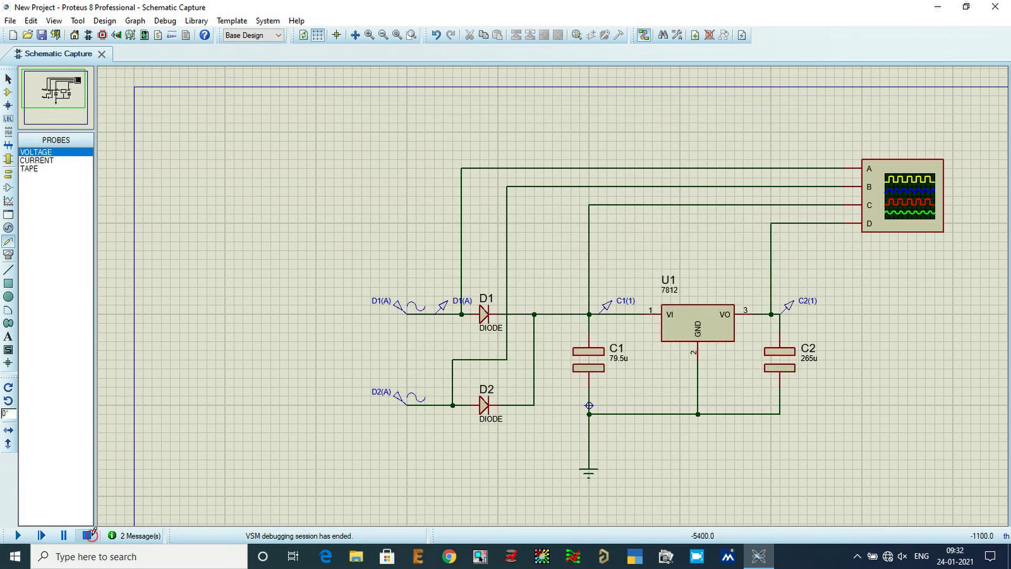
scroll(284, 311, down, 1)
drag(407, 211, 605, 372)
drag(774, 460, 789, 460)
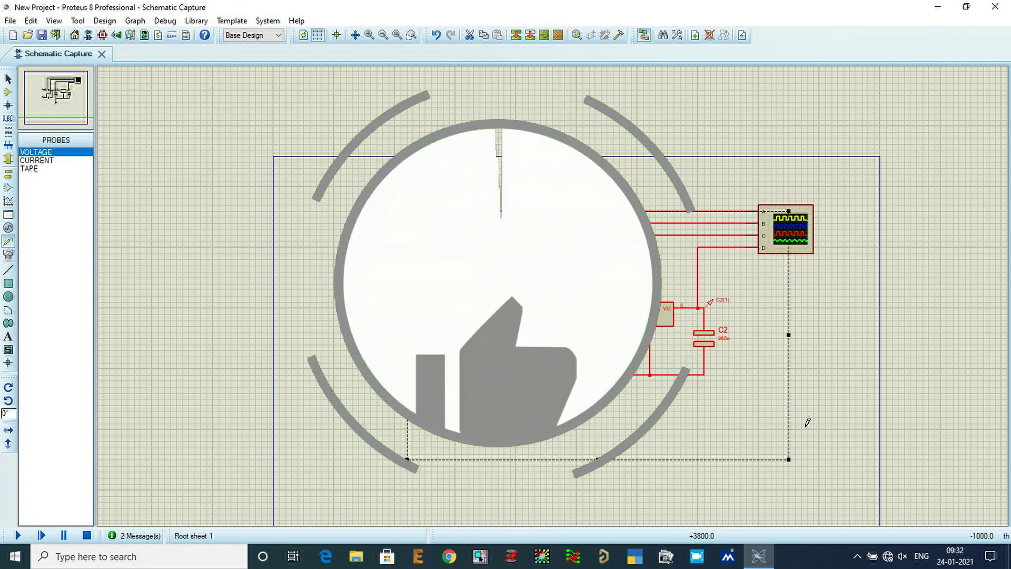
drag(843, 204, 522, 241)
right_click(583, 222)
click(820, 295)
drag(426, 303, 777, 423)
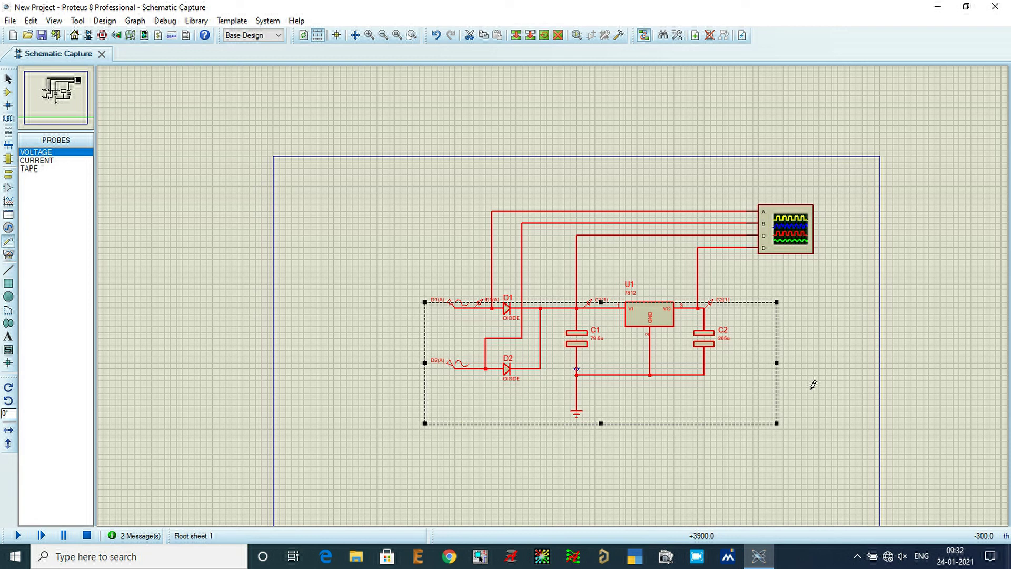
click(804, 331)
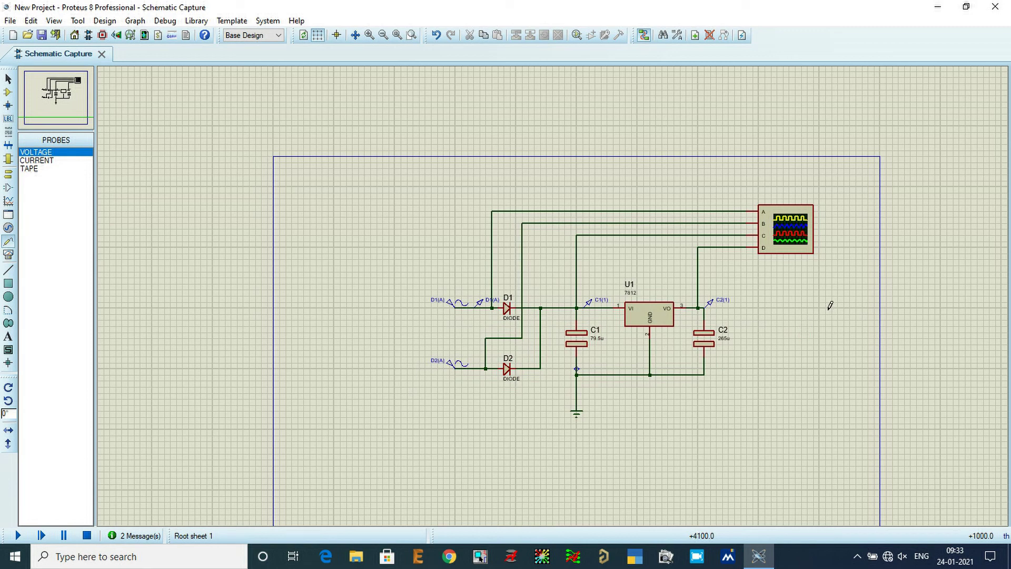